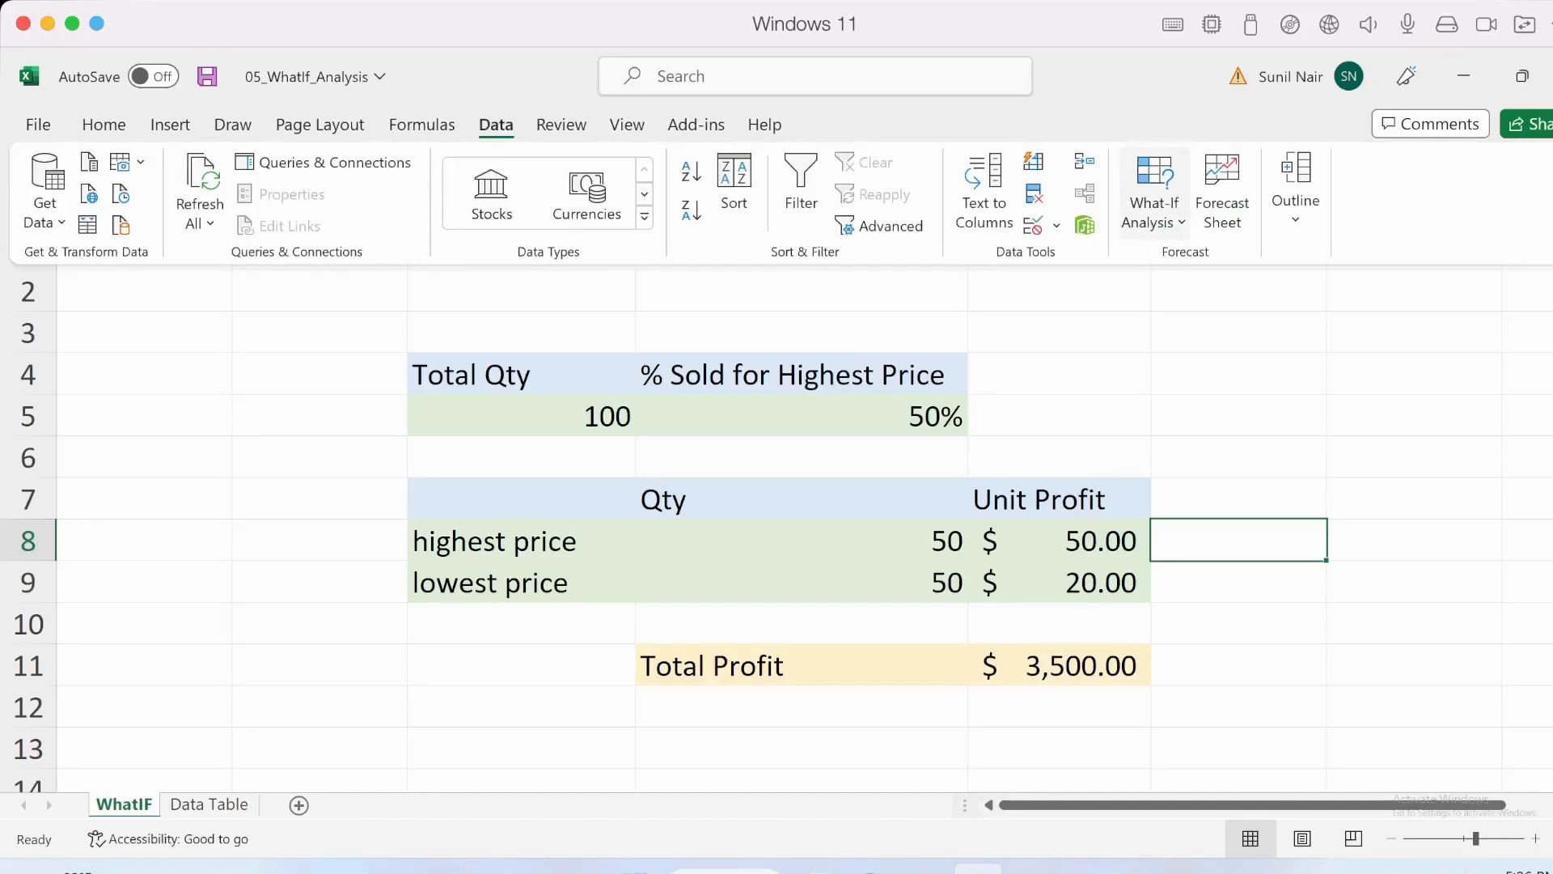
pyautogui.click(1154, 212)
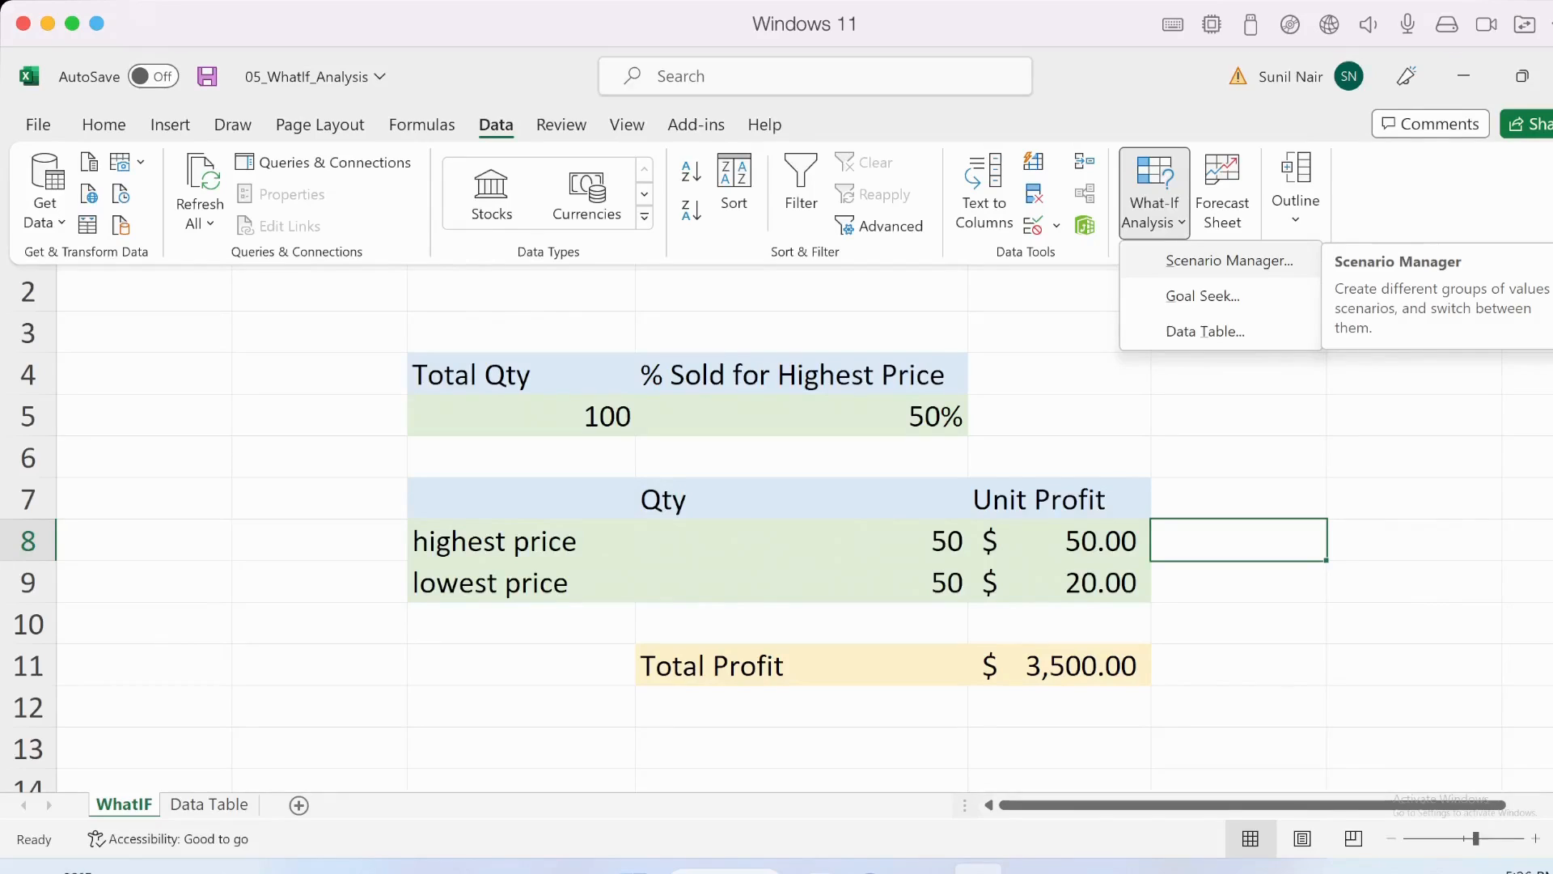
pyautogui.press('Escape')
pyautogui.press('Escape')
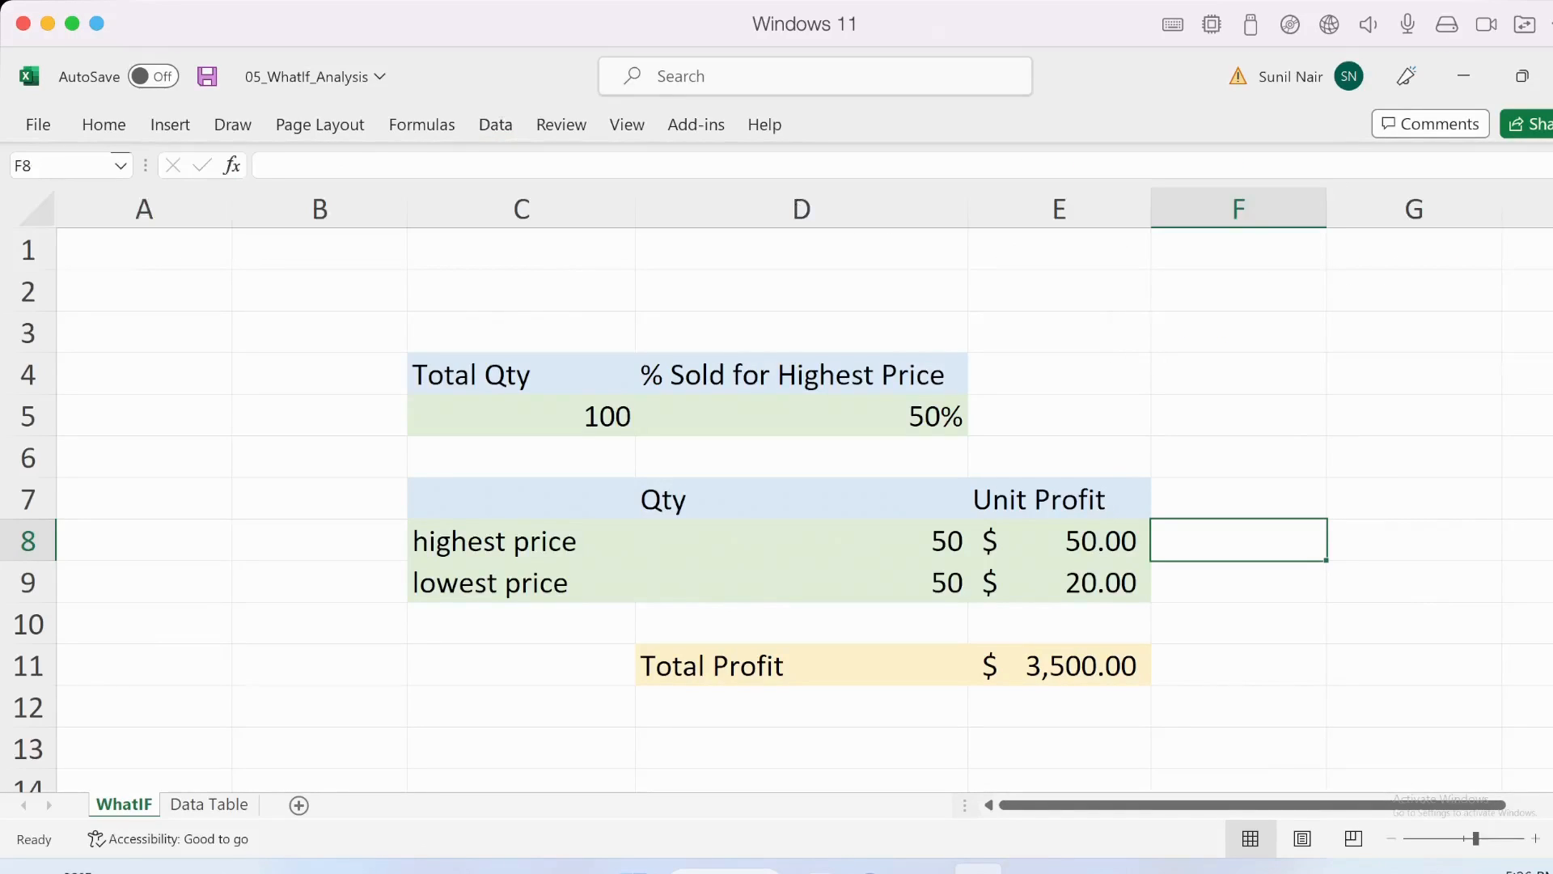
# - Examine the profit model's cells, from the Total Profit formula through the Unit Profit and highest price entries to Total Qty
pyautogui.click(521, 415)
pyautogui.click(1058, 665)
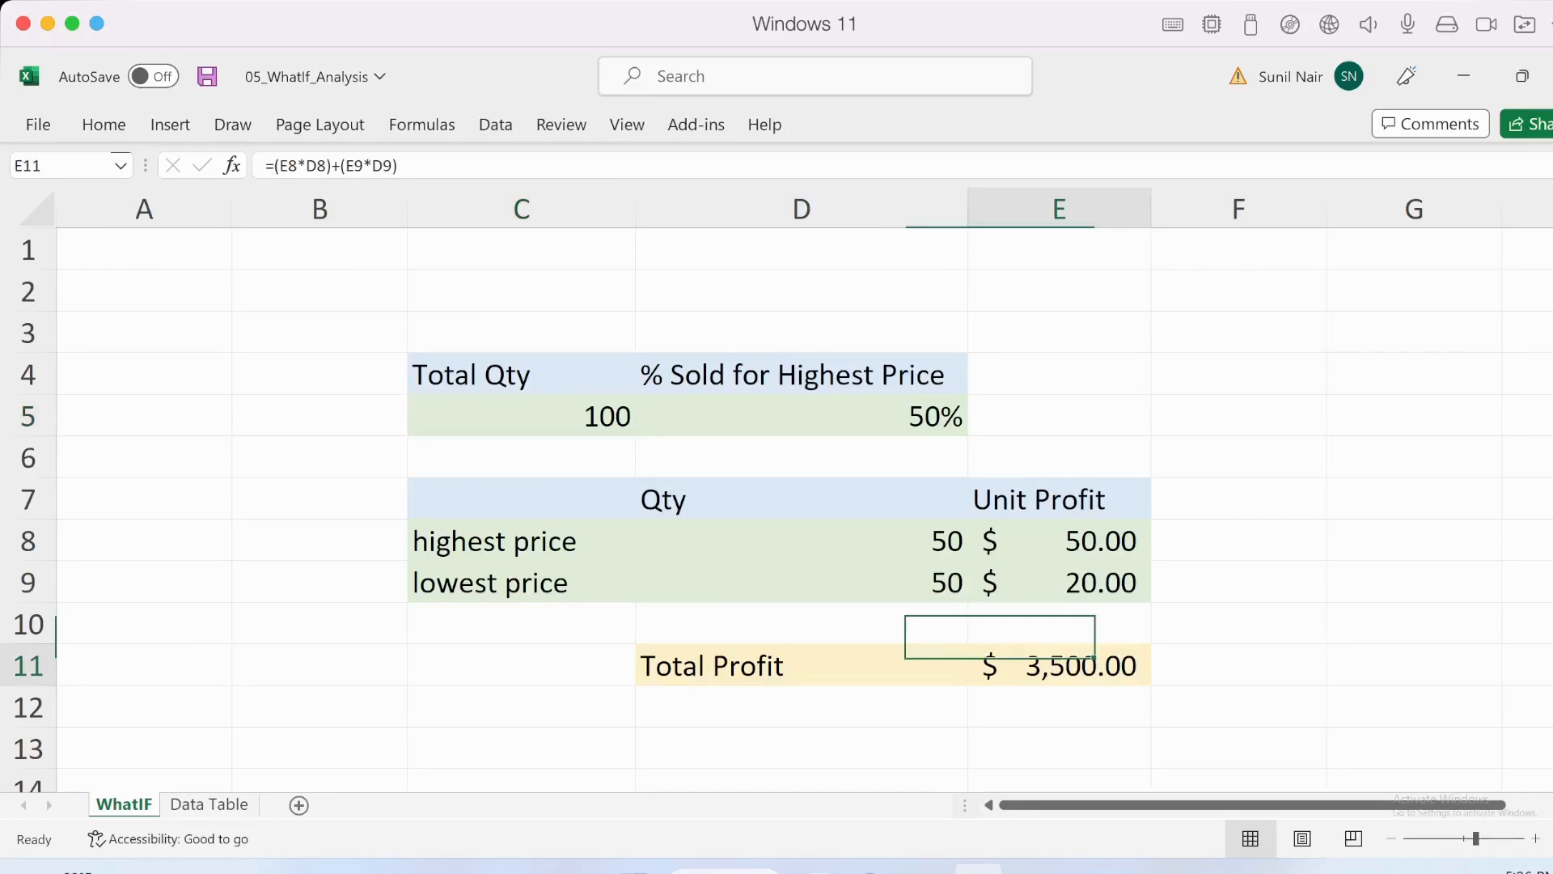
pyautogui.press('Up')
pyautogui.press('Up')
pyautogui.press('Up')
pyautogui.press('Up')
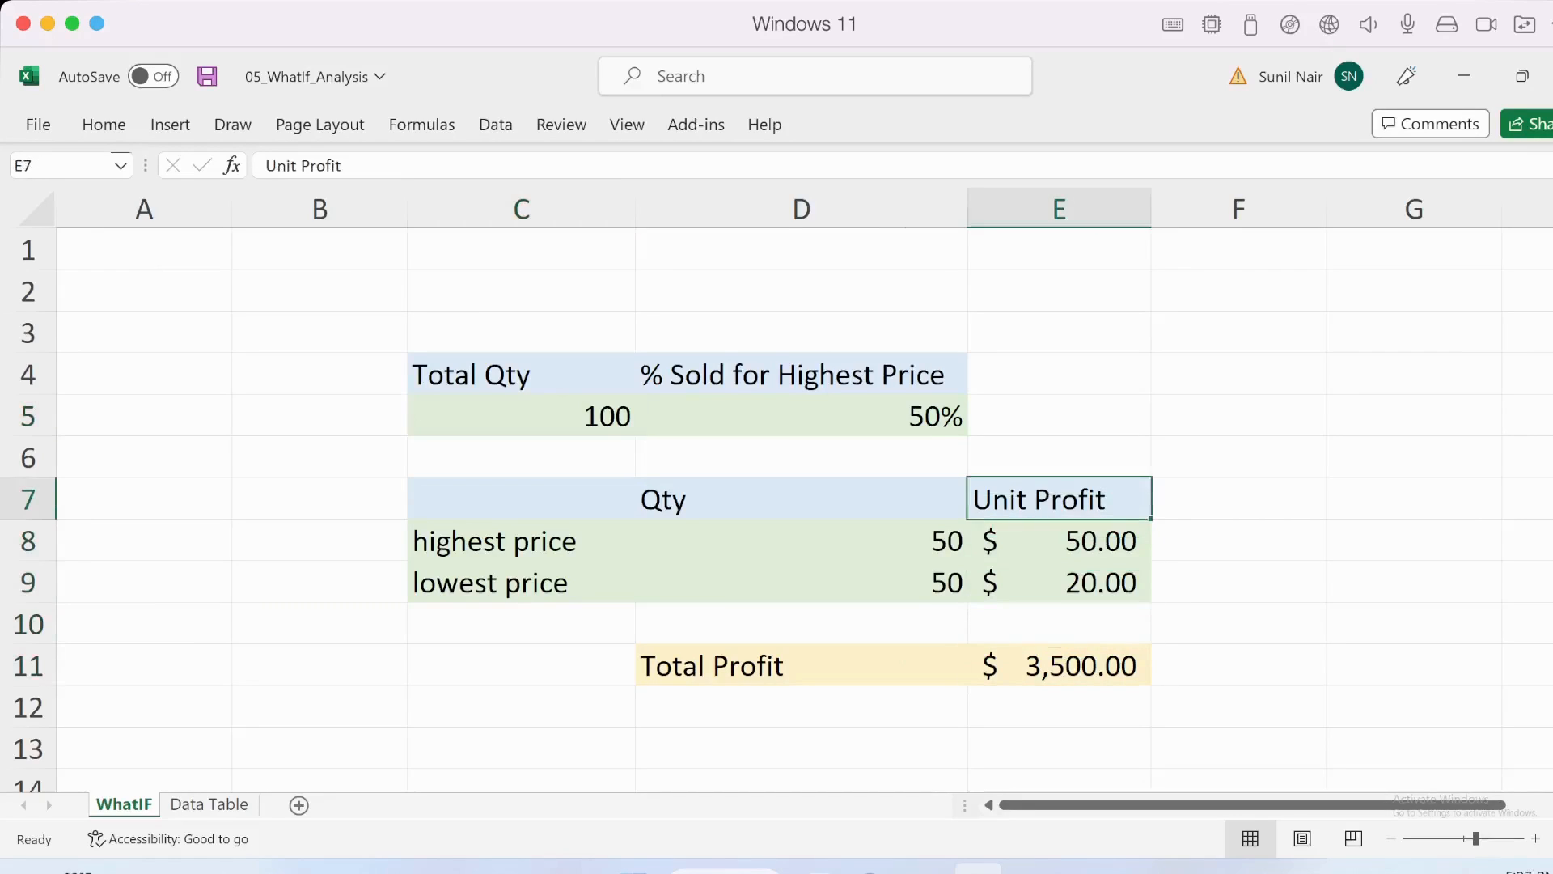
pyautogui.press('Left')
pyautogui.press('Down')
pyautogui.press('Right')
pyautogui.press('Left')
pyautogui.press('Left')
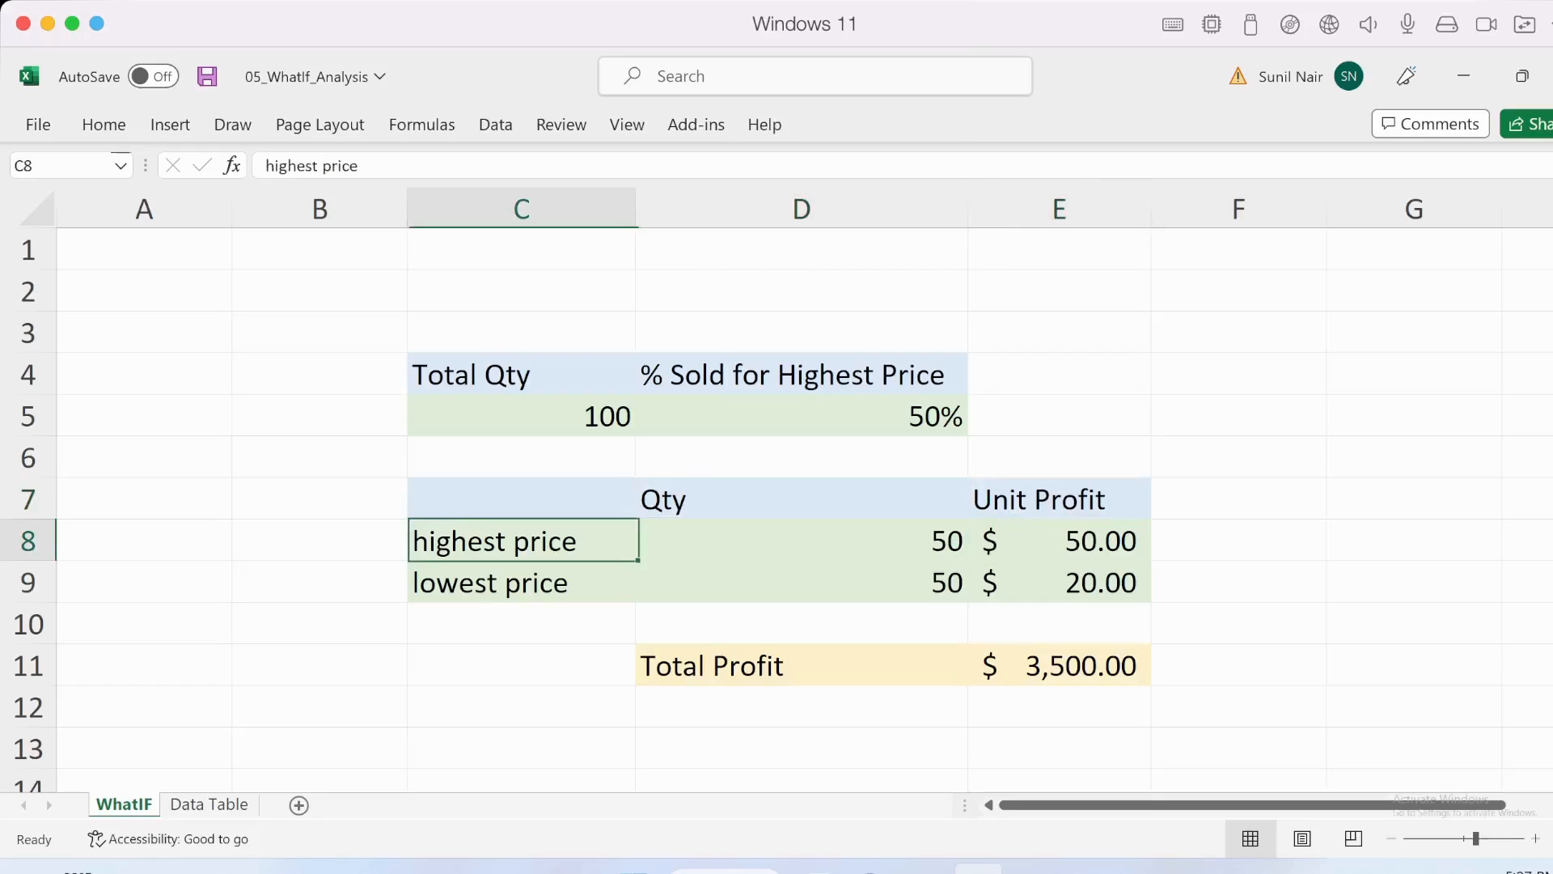
pyautogui.press('Left')
pyautogui.press('Up')
pyautogui.press('Up')
pyautogui.press('Up')
pyautogui.press('Right')
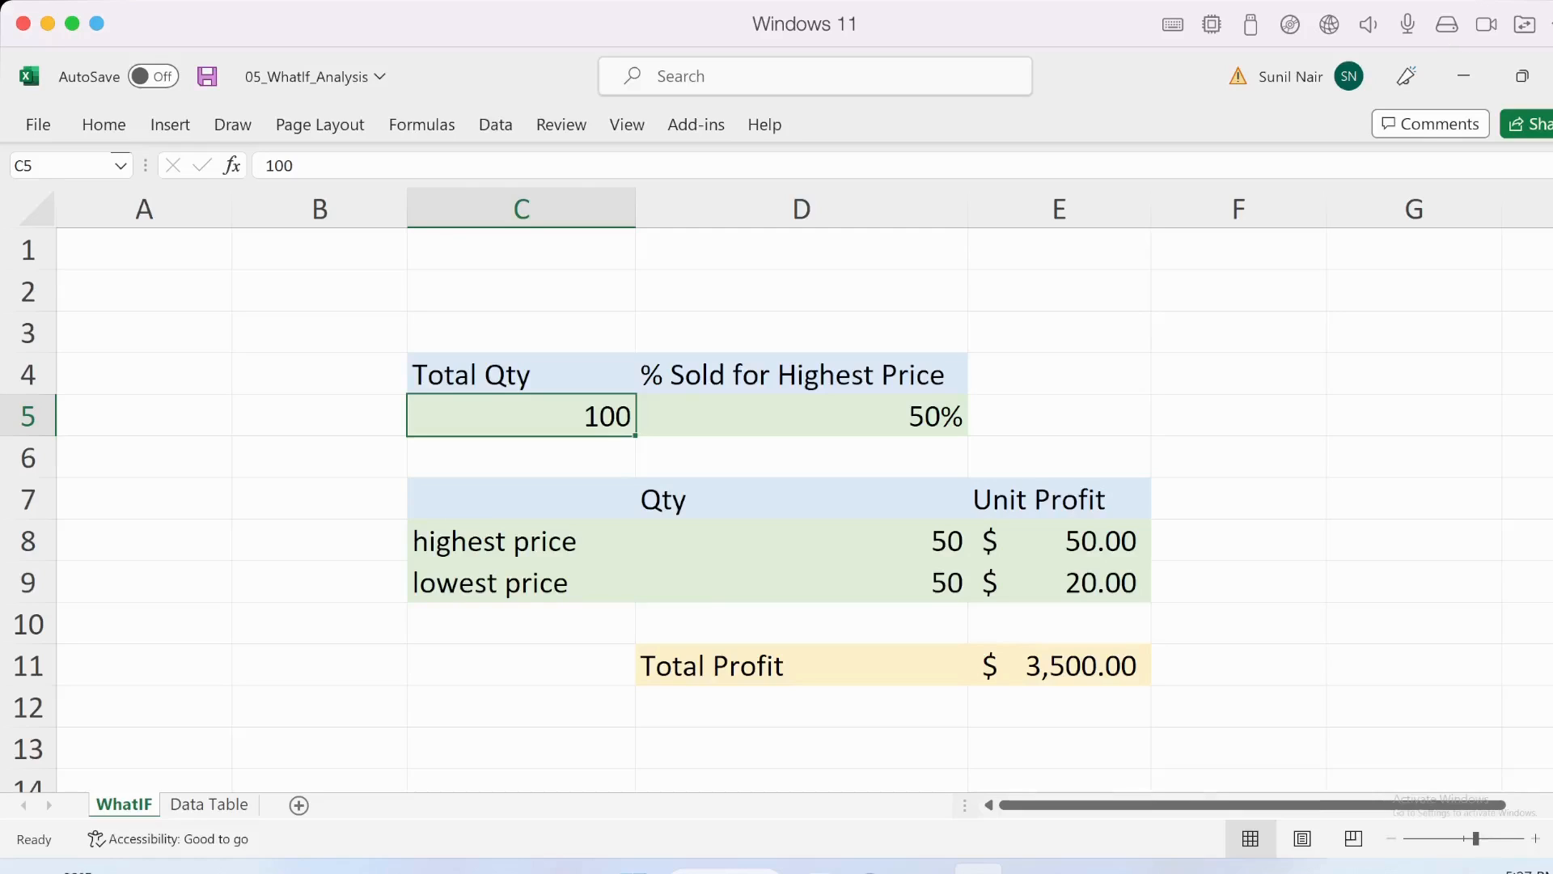
# - Review the highest-price unit profit, total quantity and percentage sold at the highest price alongside the Total Profit formula in E11
pyautogui.click(1059, 541)
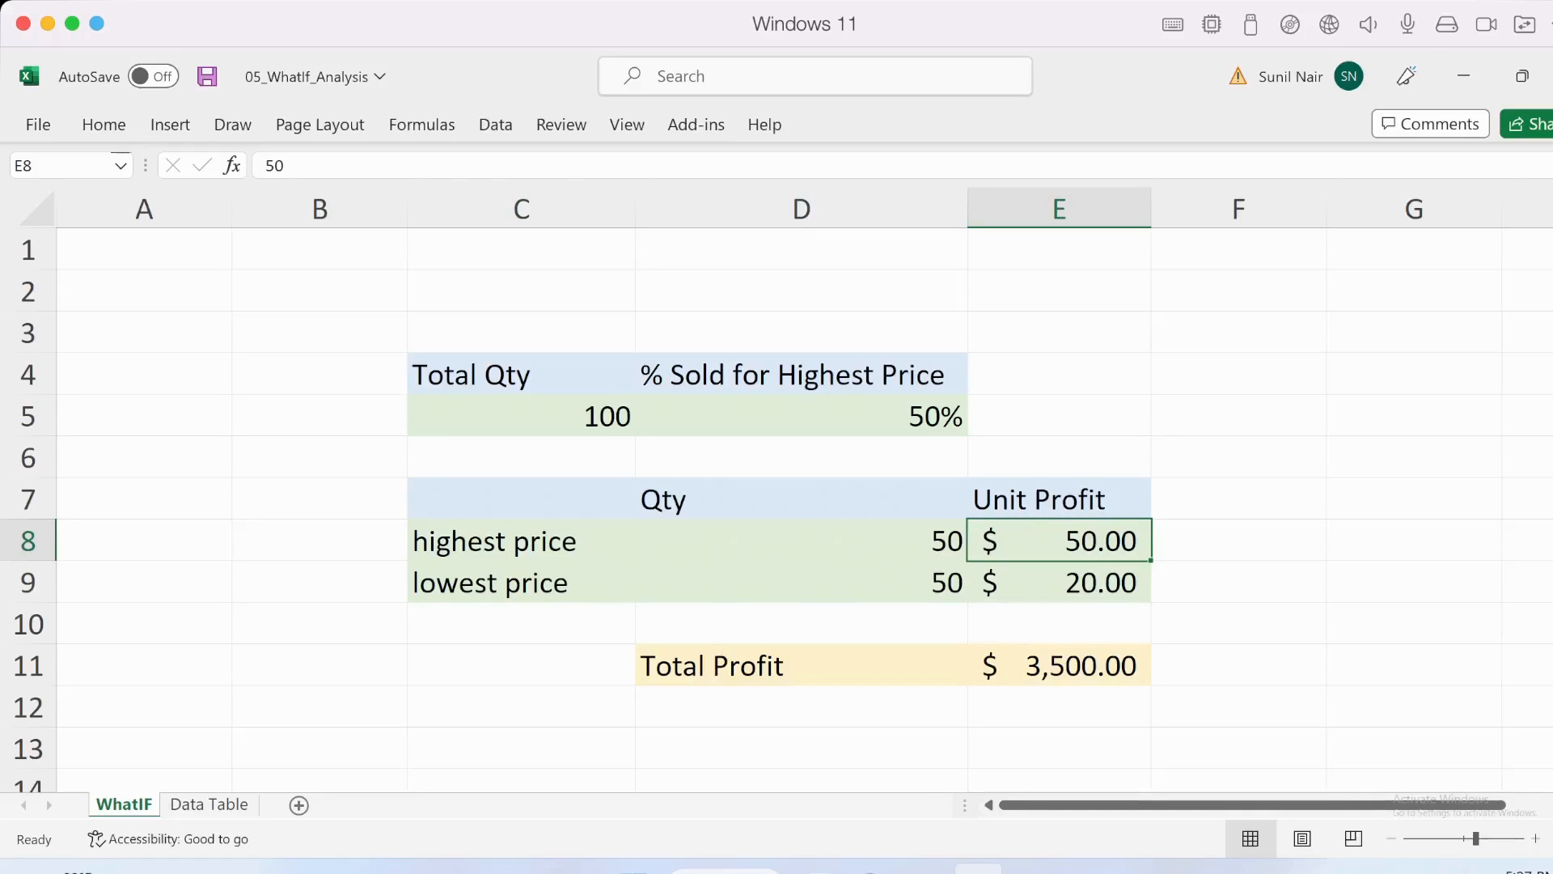
pyautogui.click(801, 415)
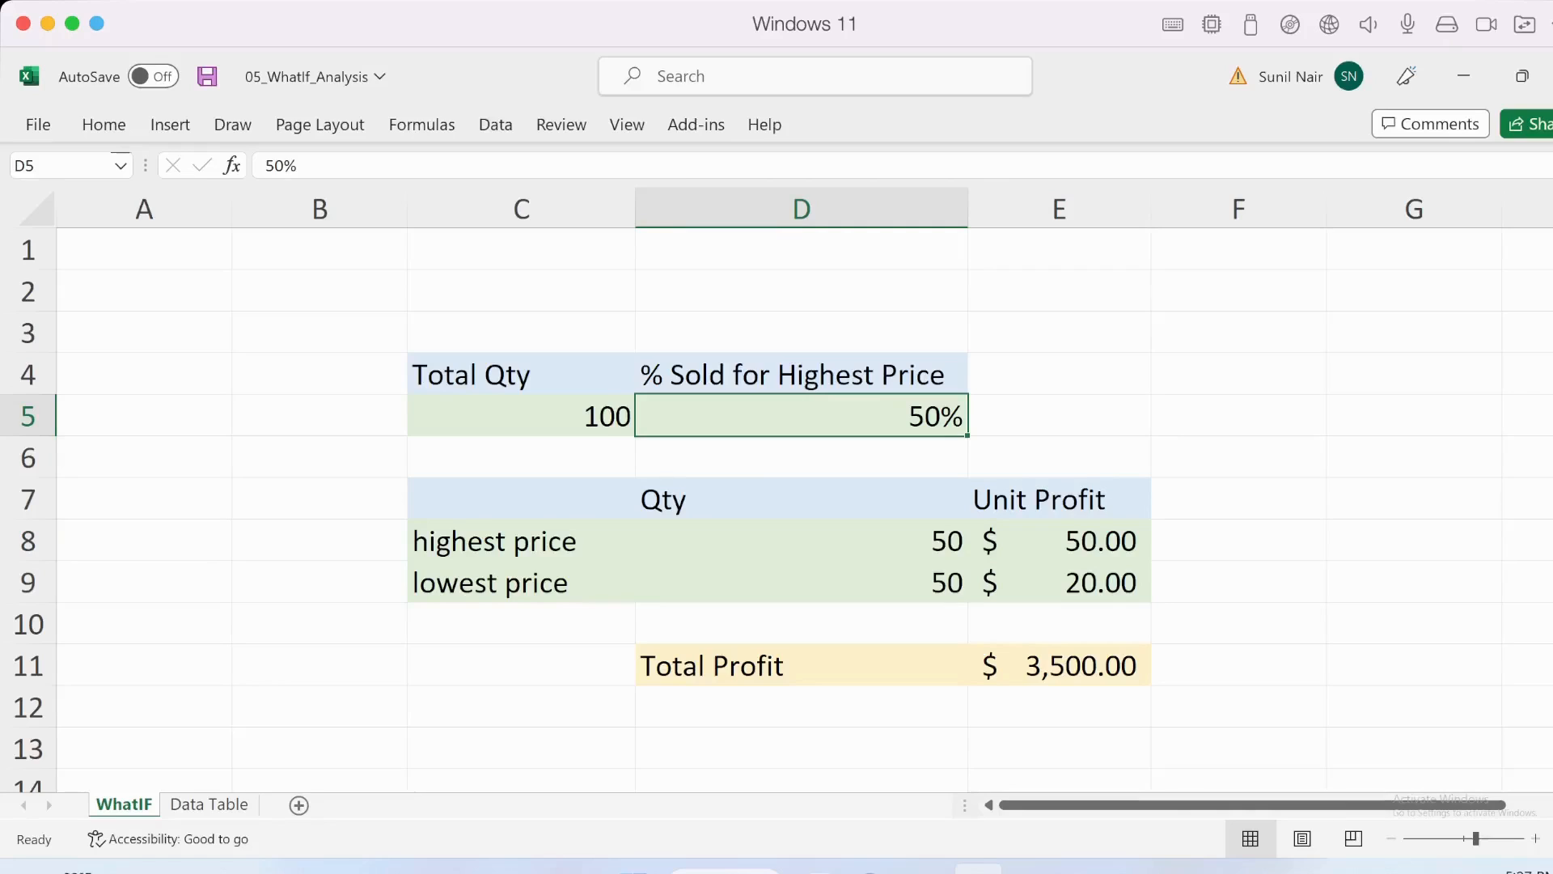
pyautogui.click(521, 415)
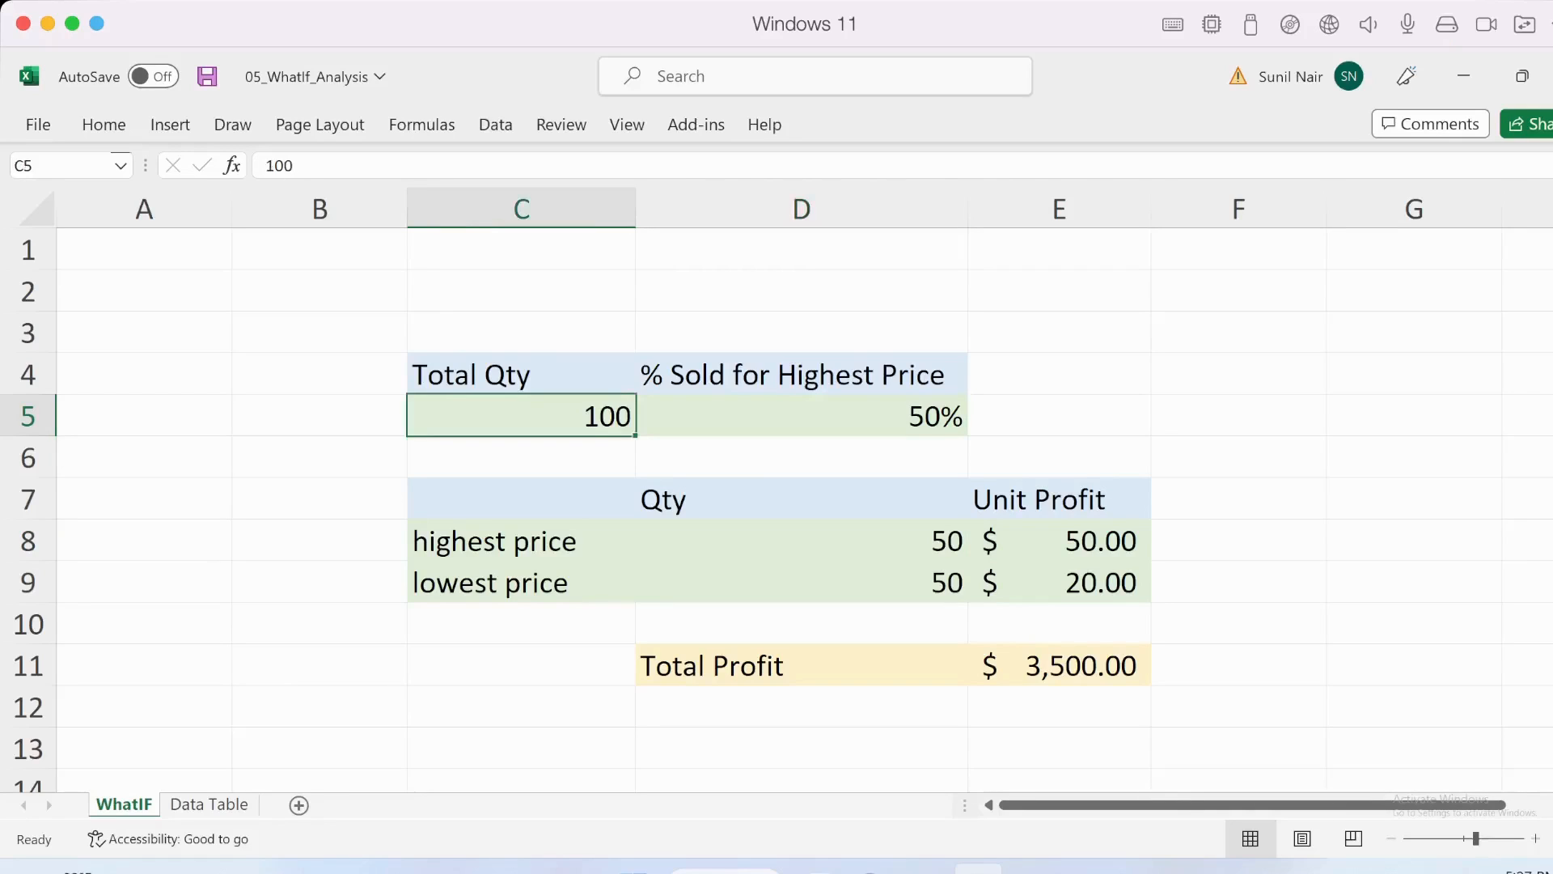
pyautogui.click(801, 415)
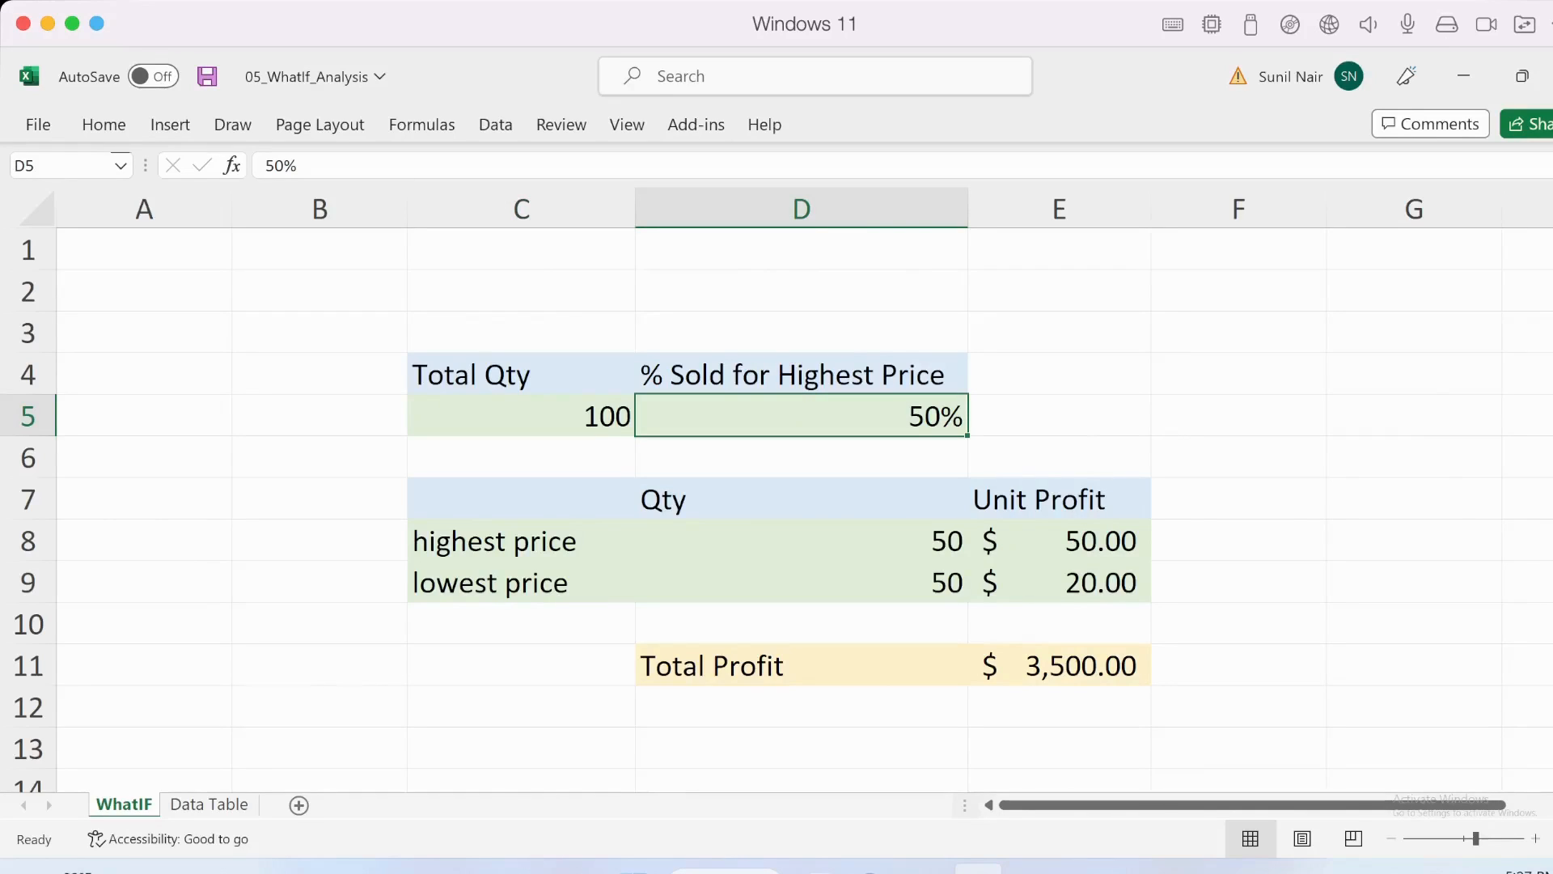
pyautogui.press('Down')
pyautogui.press('Up')
pyautogui.click(1060, 665)
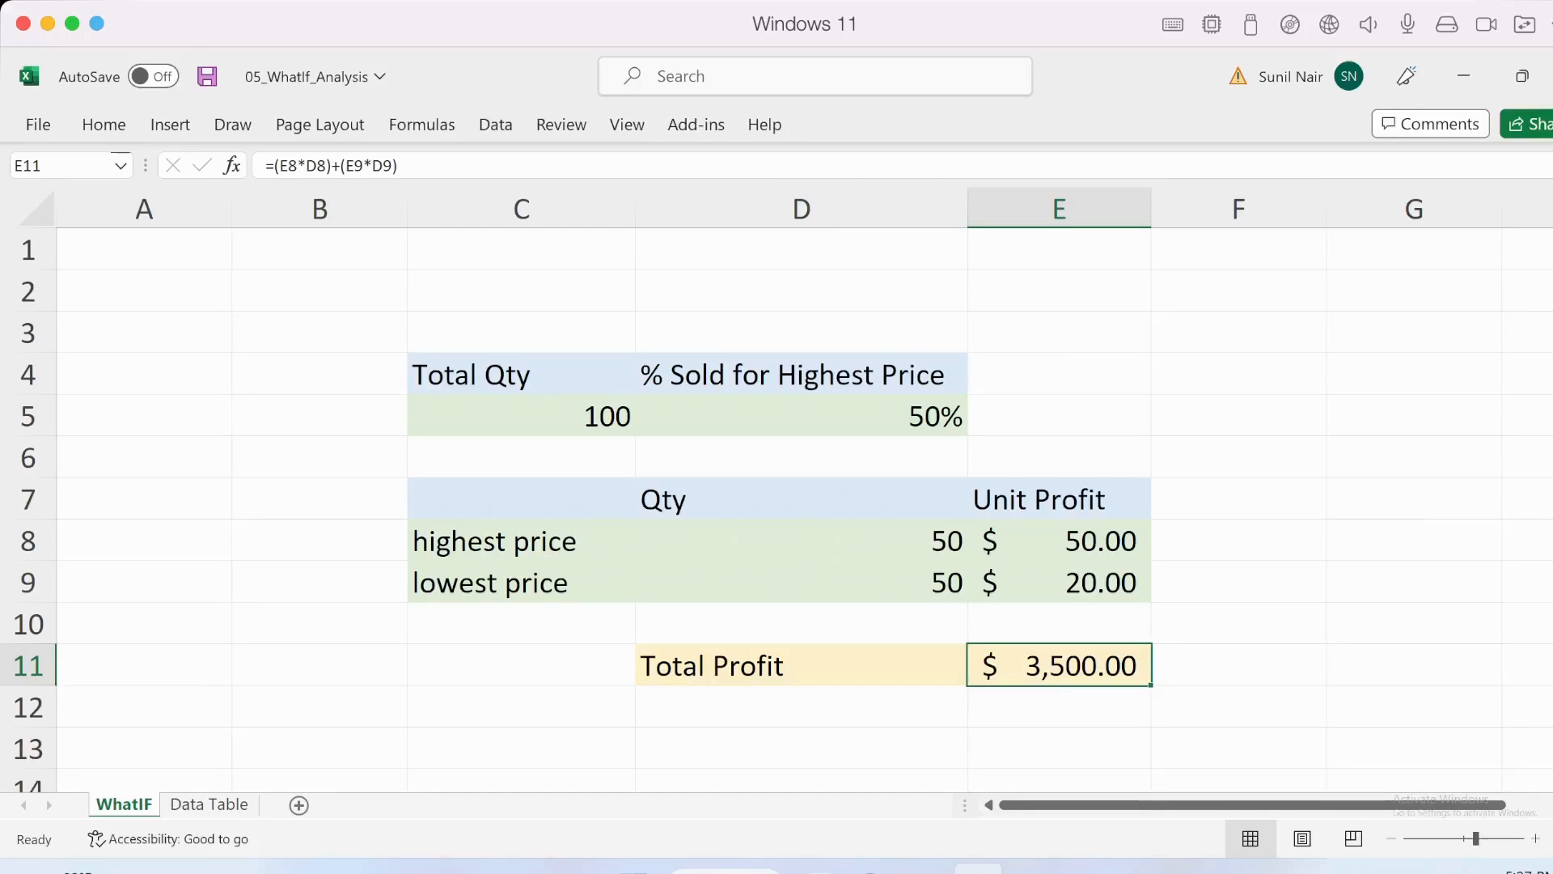
pyautogui.press('Right')
pyautogui.press('Left')
# - Start a new Scenario Manager scenario named 10% with the % Sold for Highest Price cell D5 as its changing cell
pyautogui.click(801, 416)
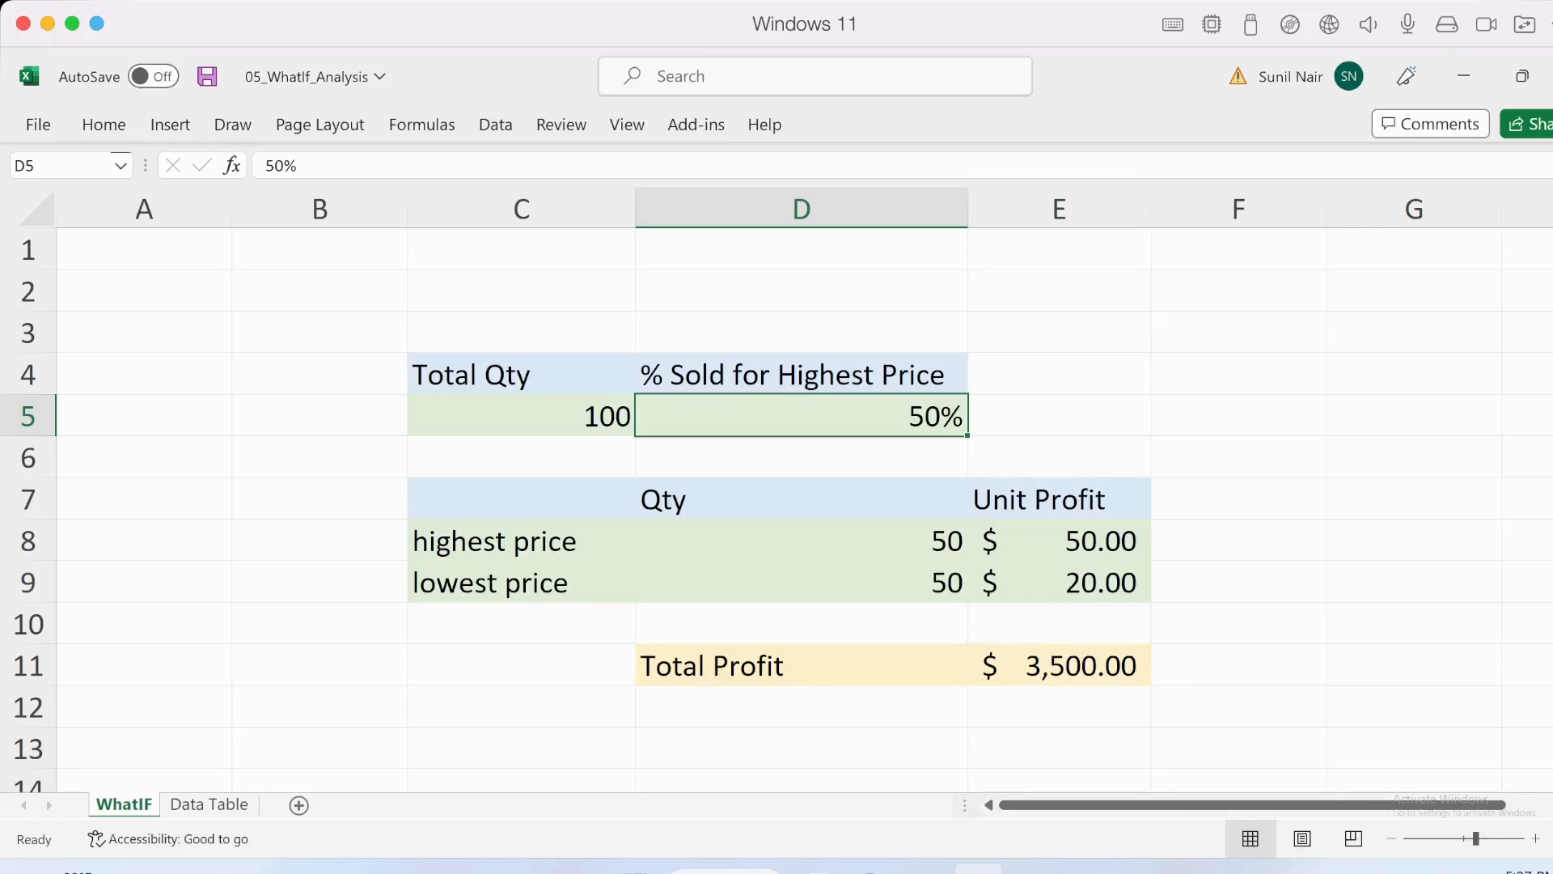
pyautogui.click(495, 124)
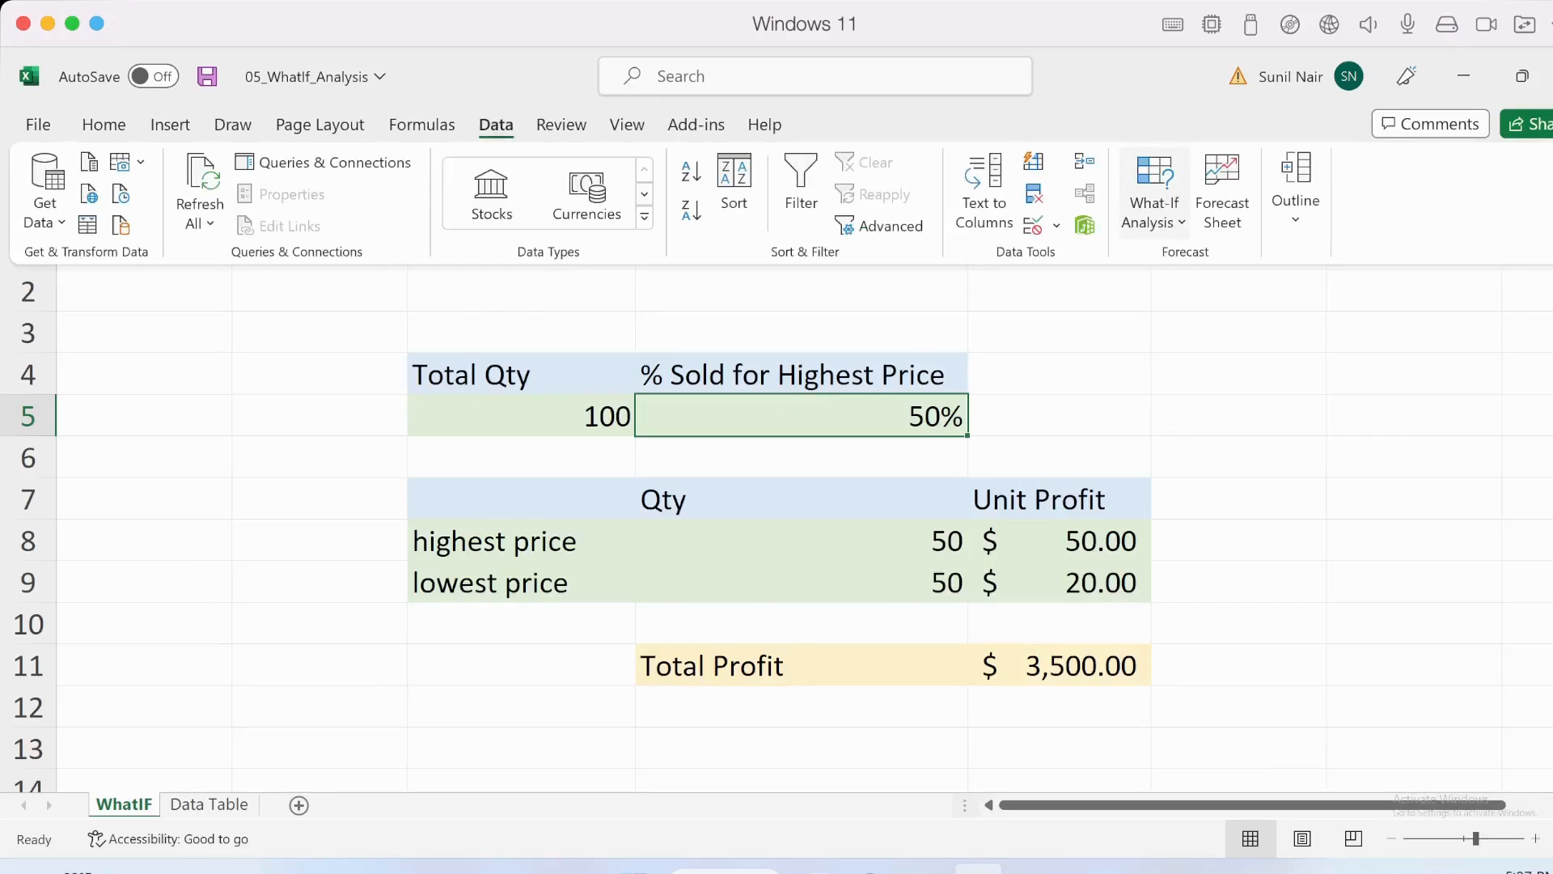
pyautogui.click(1154, 195)
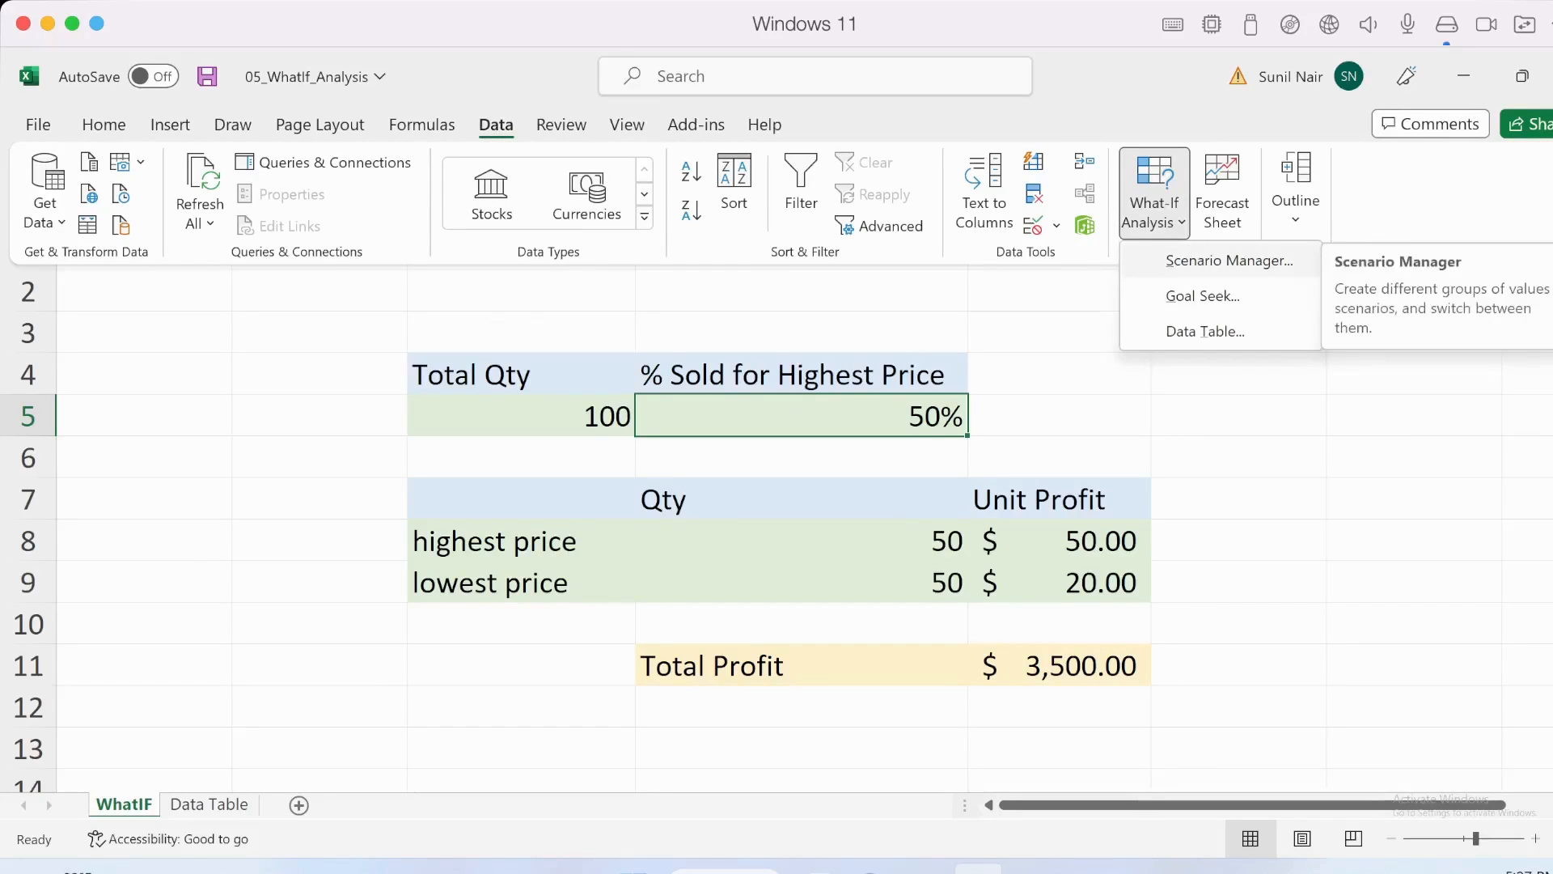
pyautogui.click(1228, 260)
pyautogui.moveTo(862, 238); pyautogui.dragTo(1205, 257)
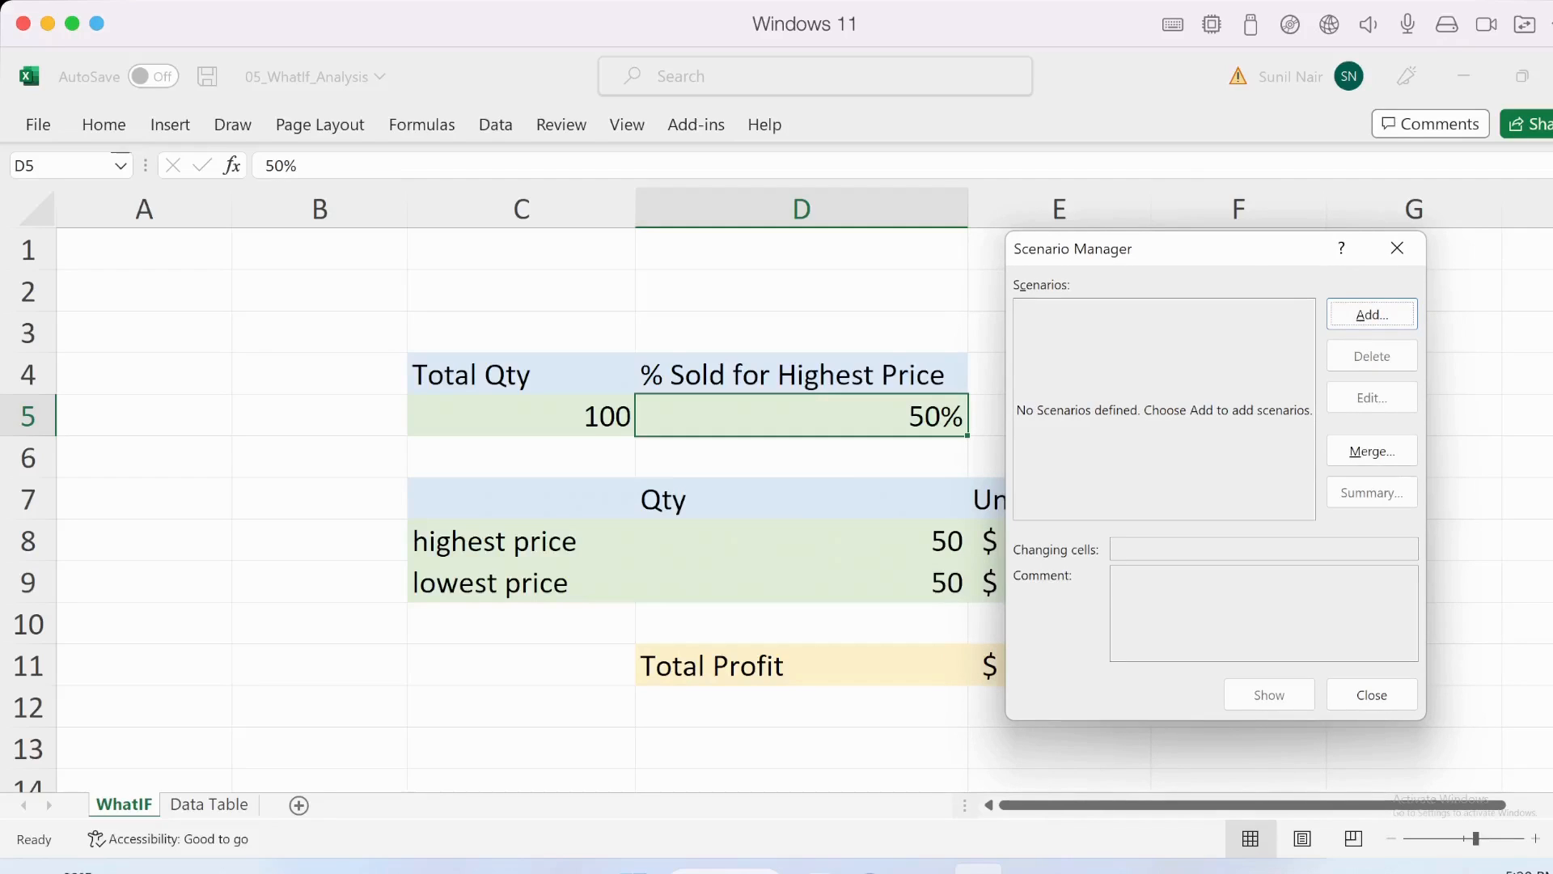
pyautogui.click(1372, 315)
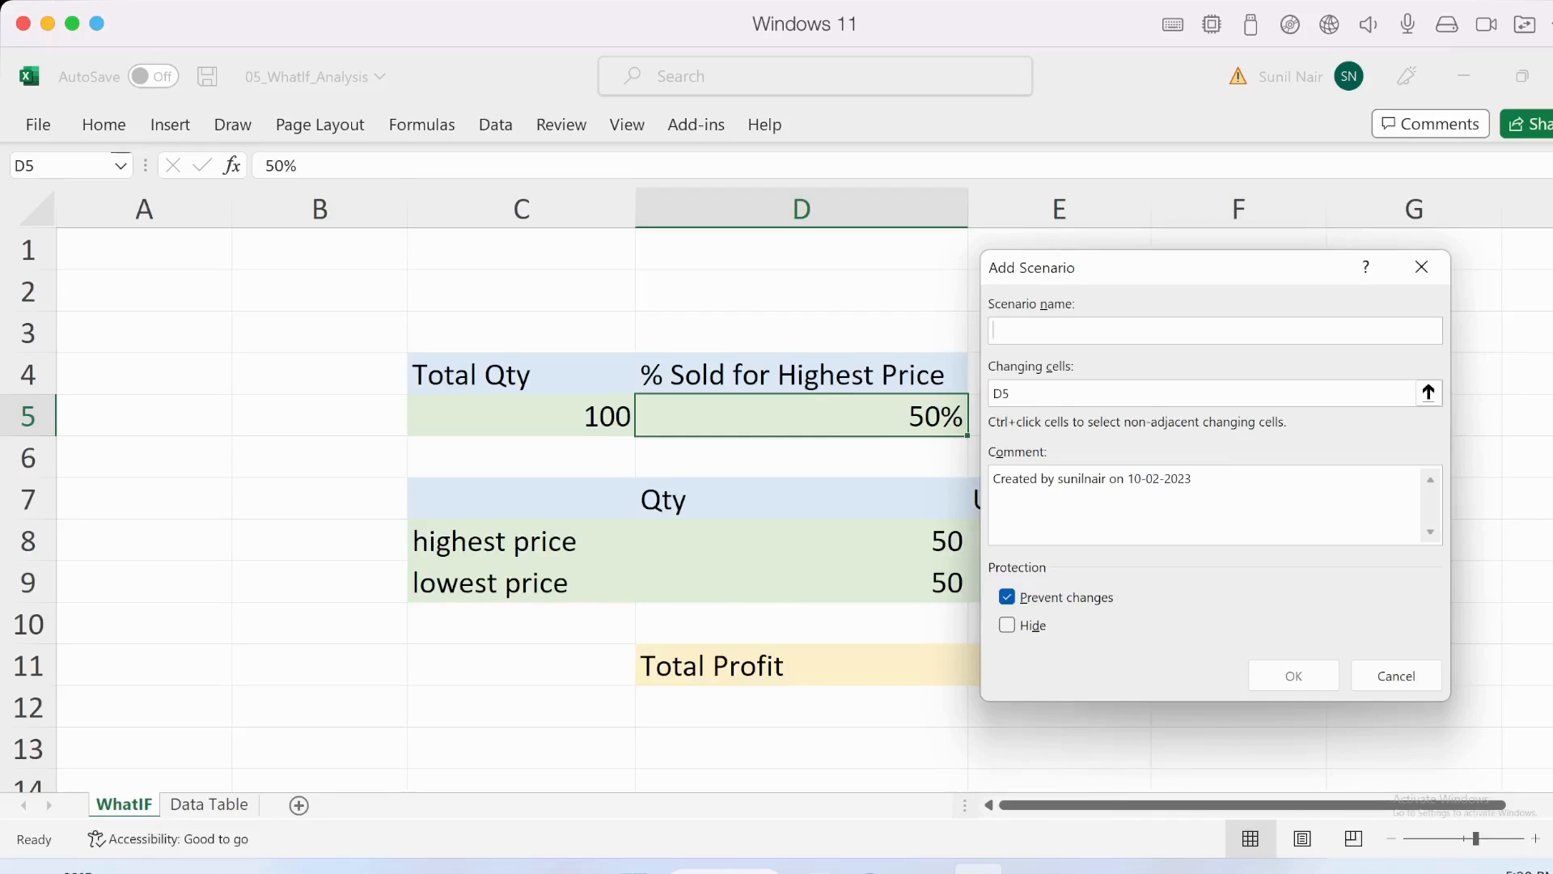
pyautogui.moveTo(1108, 267); pyautogui.dragTo(1152, 257)
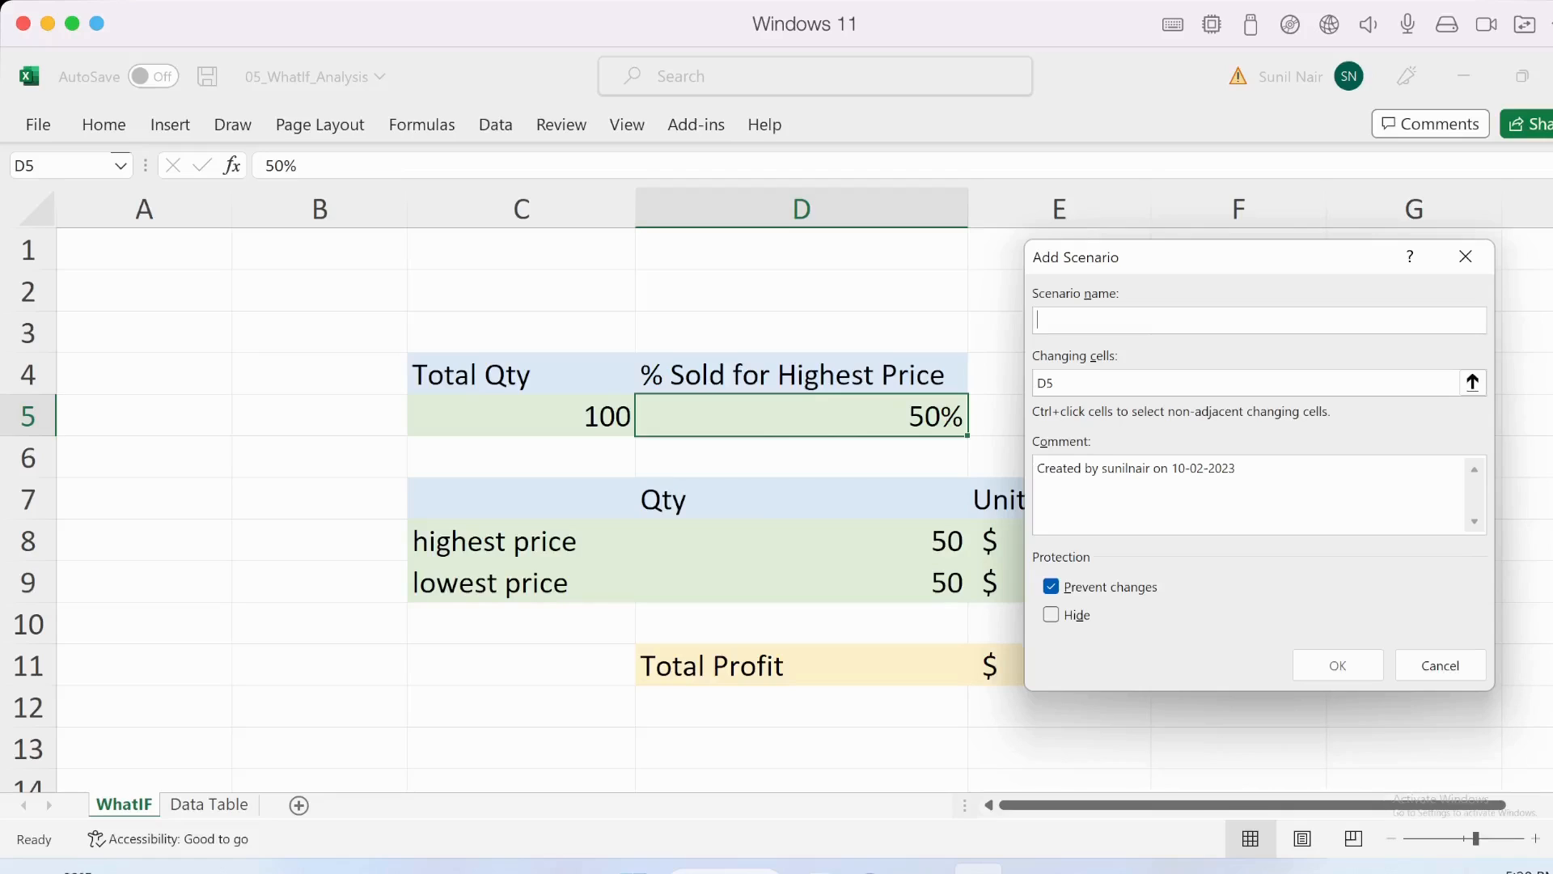
pyautogui.write('10%')
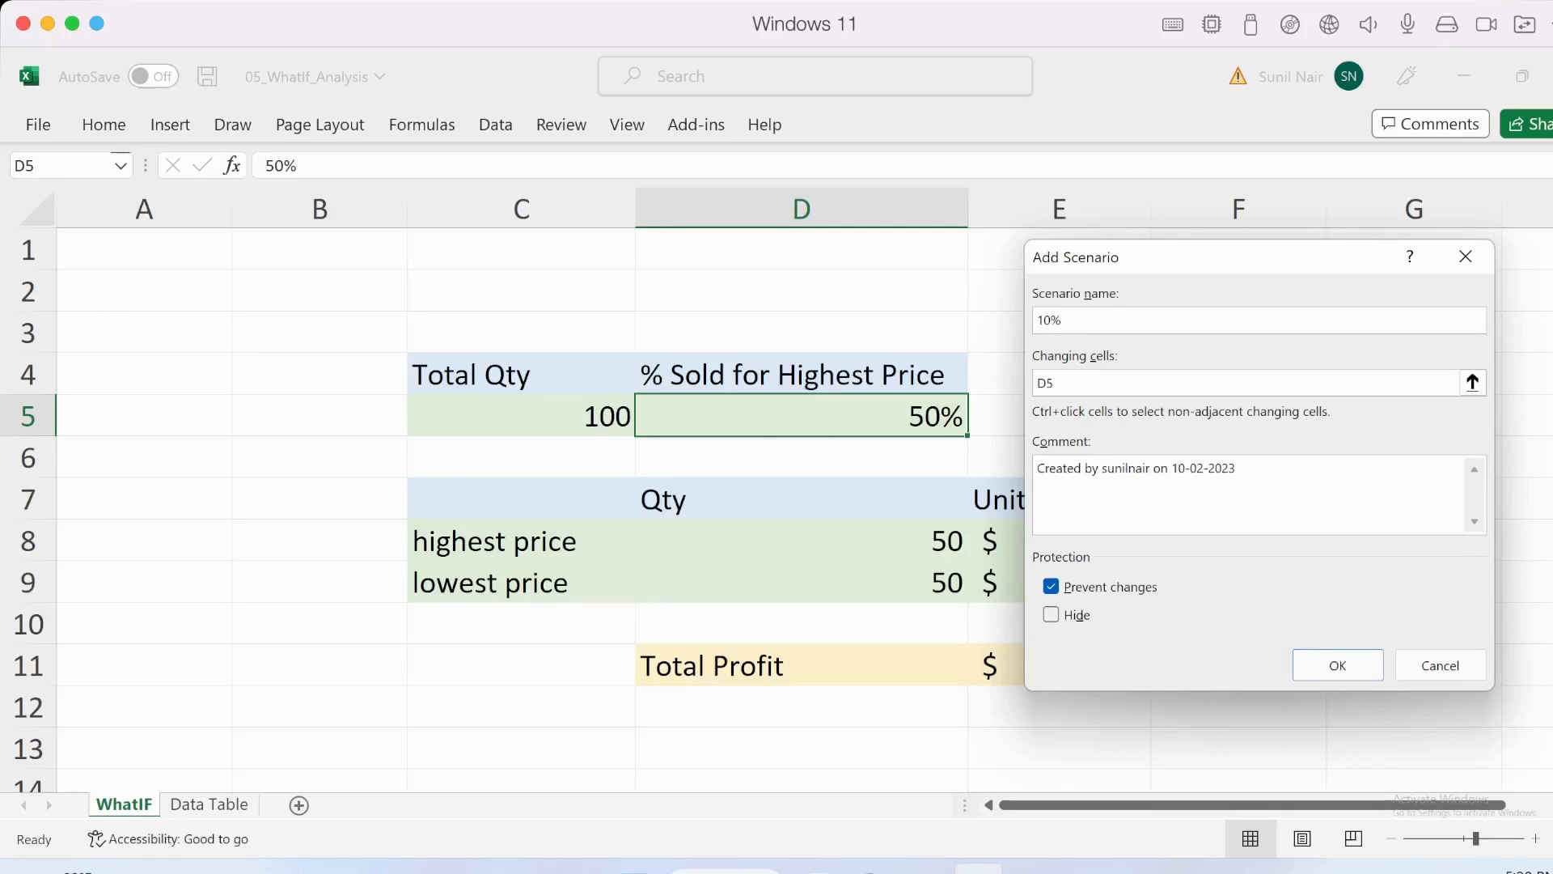
pyautogui.click(1262, 383)
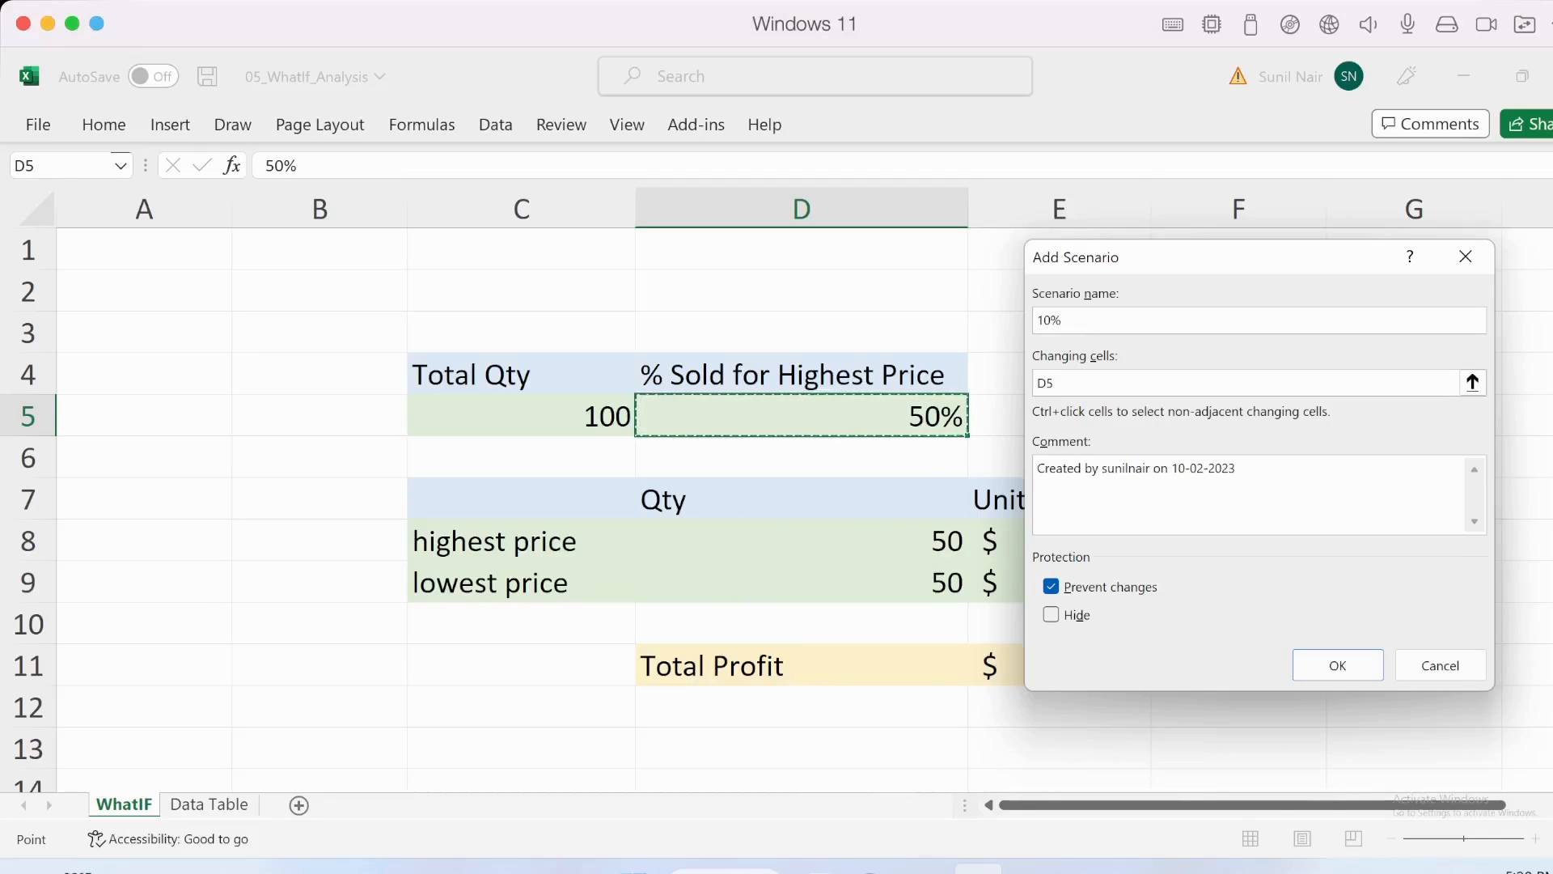
# - Set D5 to 0.1 in the 10% scenario and add it, continuing with another new scenario
pyautogui.click(1336, 664)
pyautogui.press('Right')
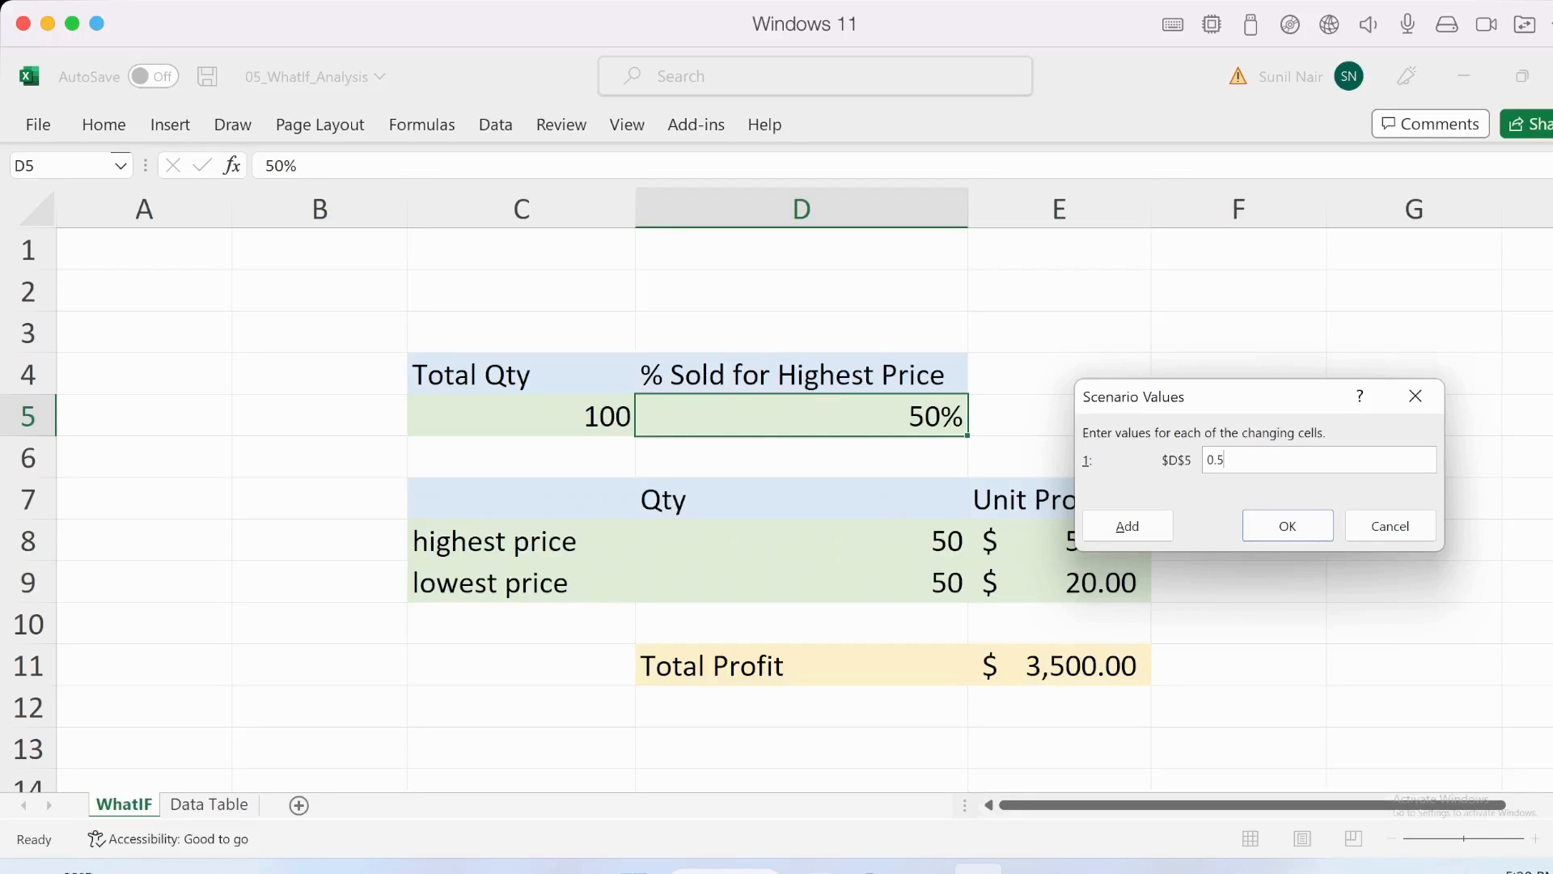
pyautogui.press('BackSpace')
pyautogui.write('1')
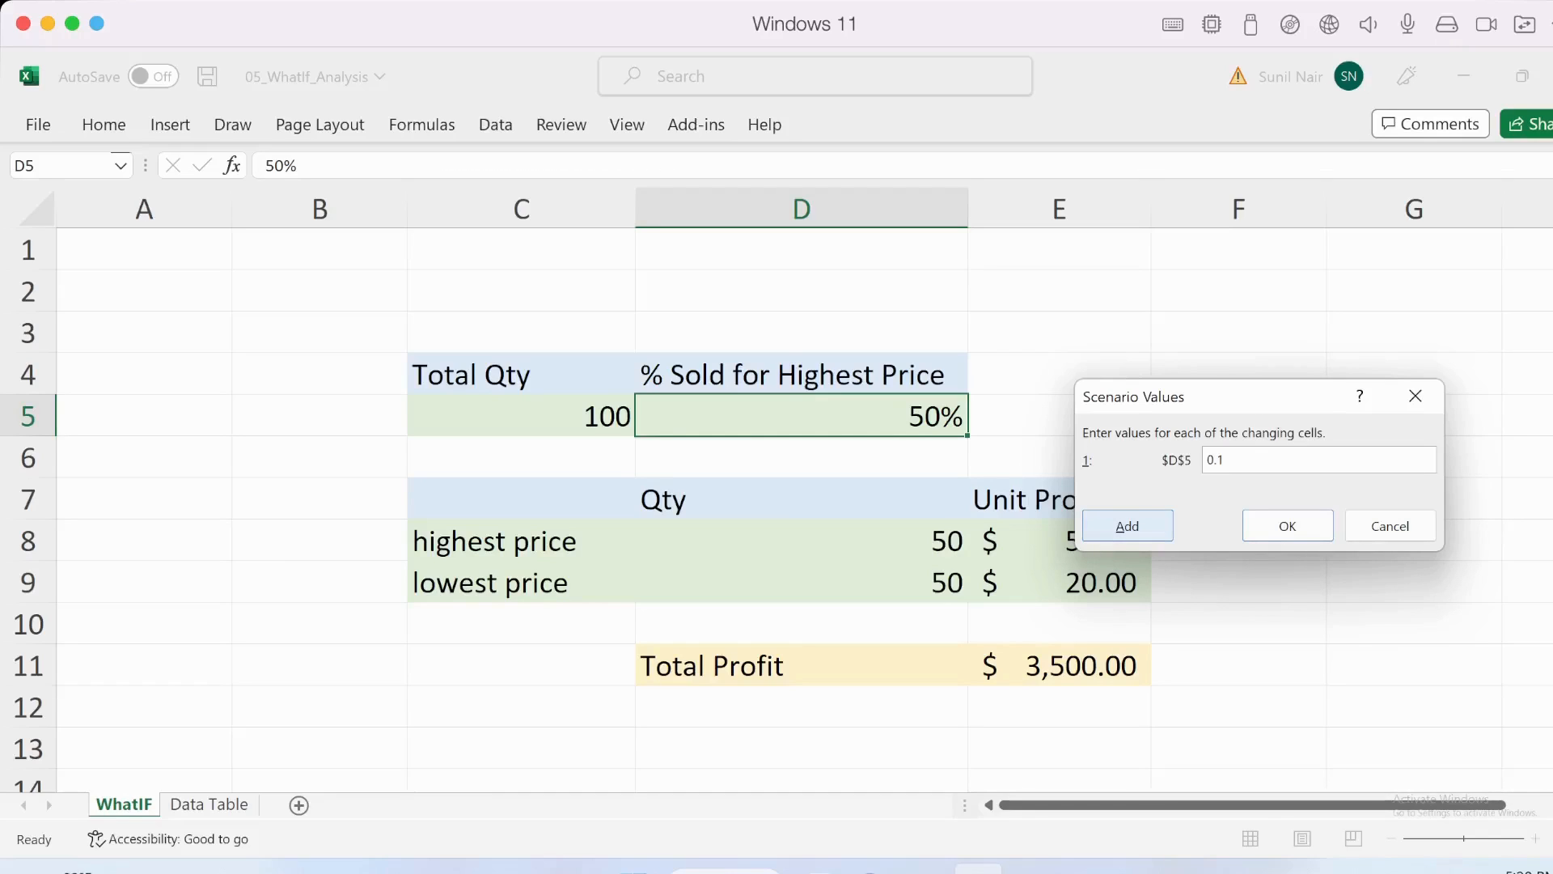
pyautogui.click(1127, 525)
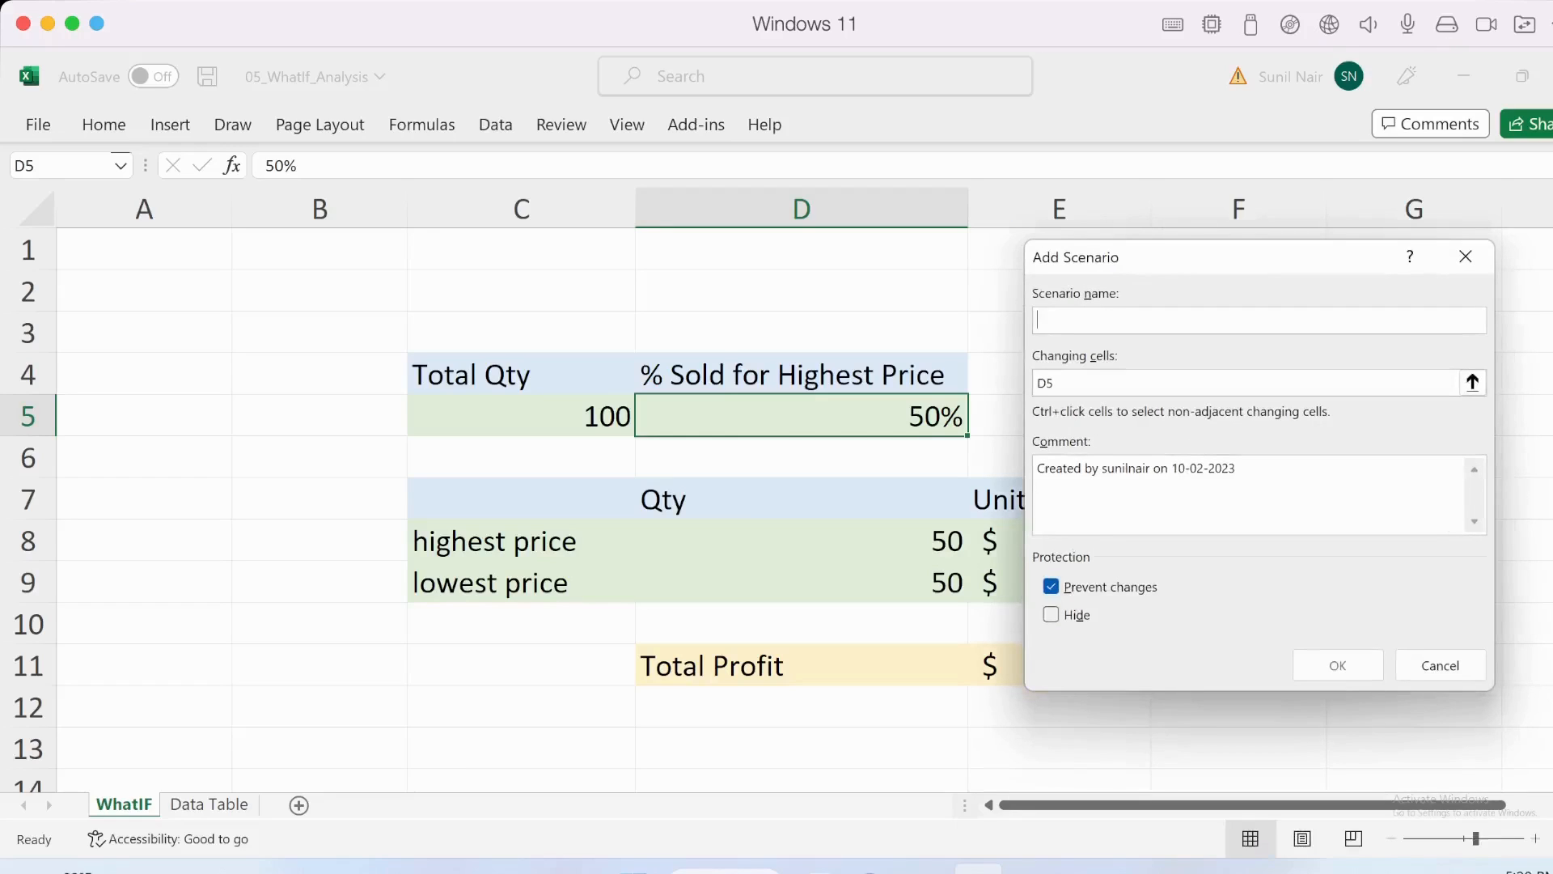
# - Add a scenario named 25% that sets D5 to .25, continuing with another new scenario
pyautogui.write('25%')
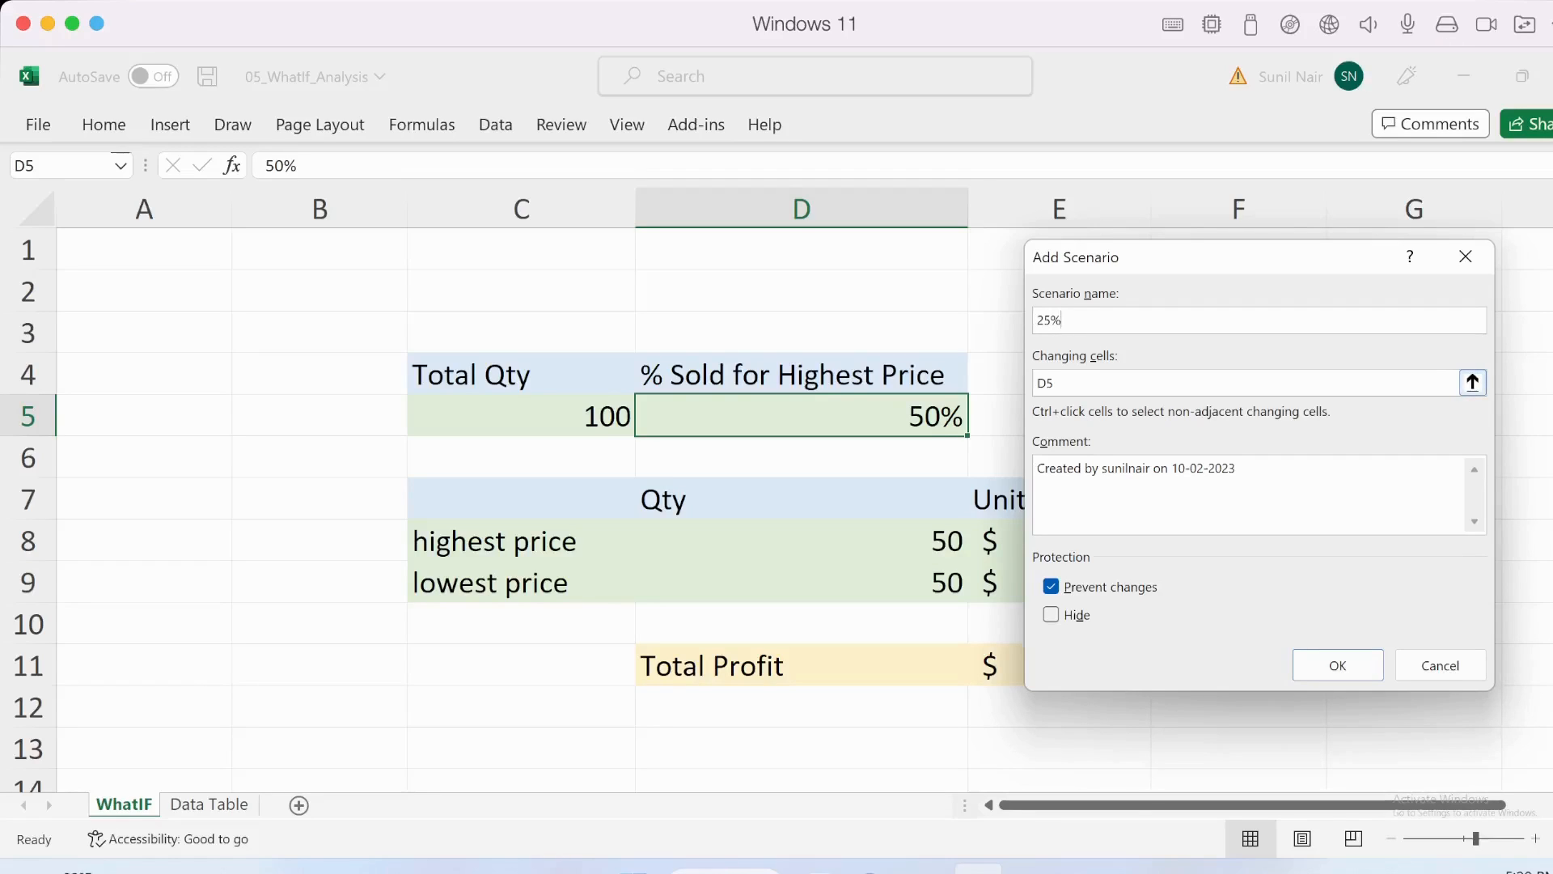
pyautogui.click(1337, 664)
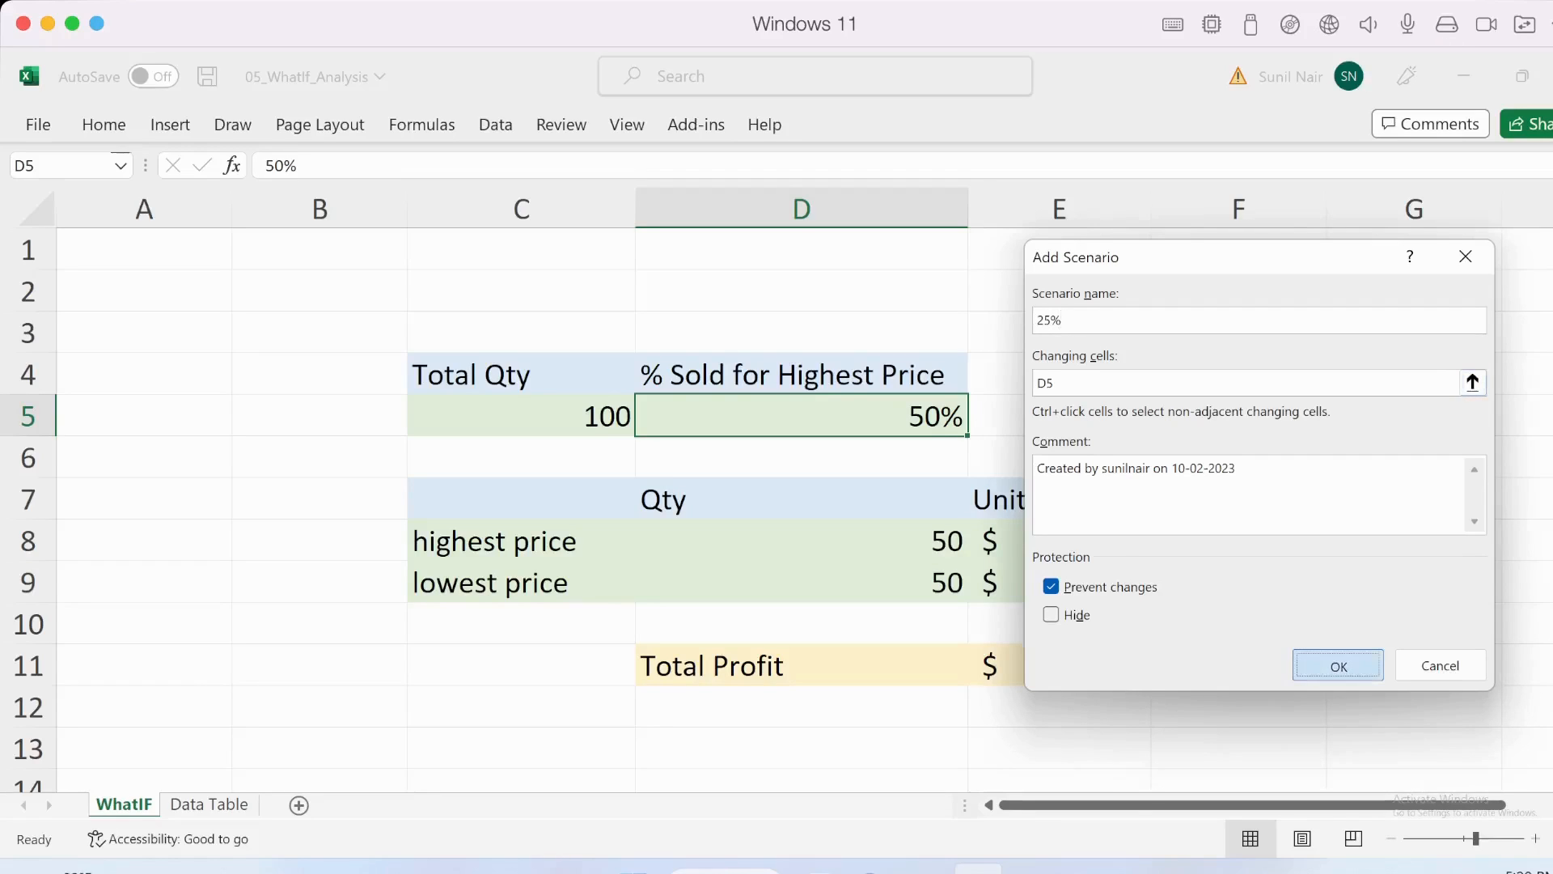
pyautogui.write('.25')
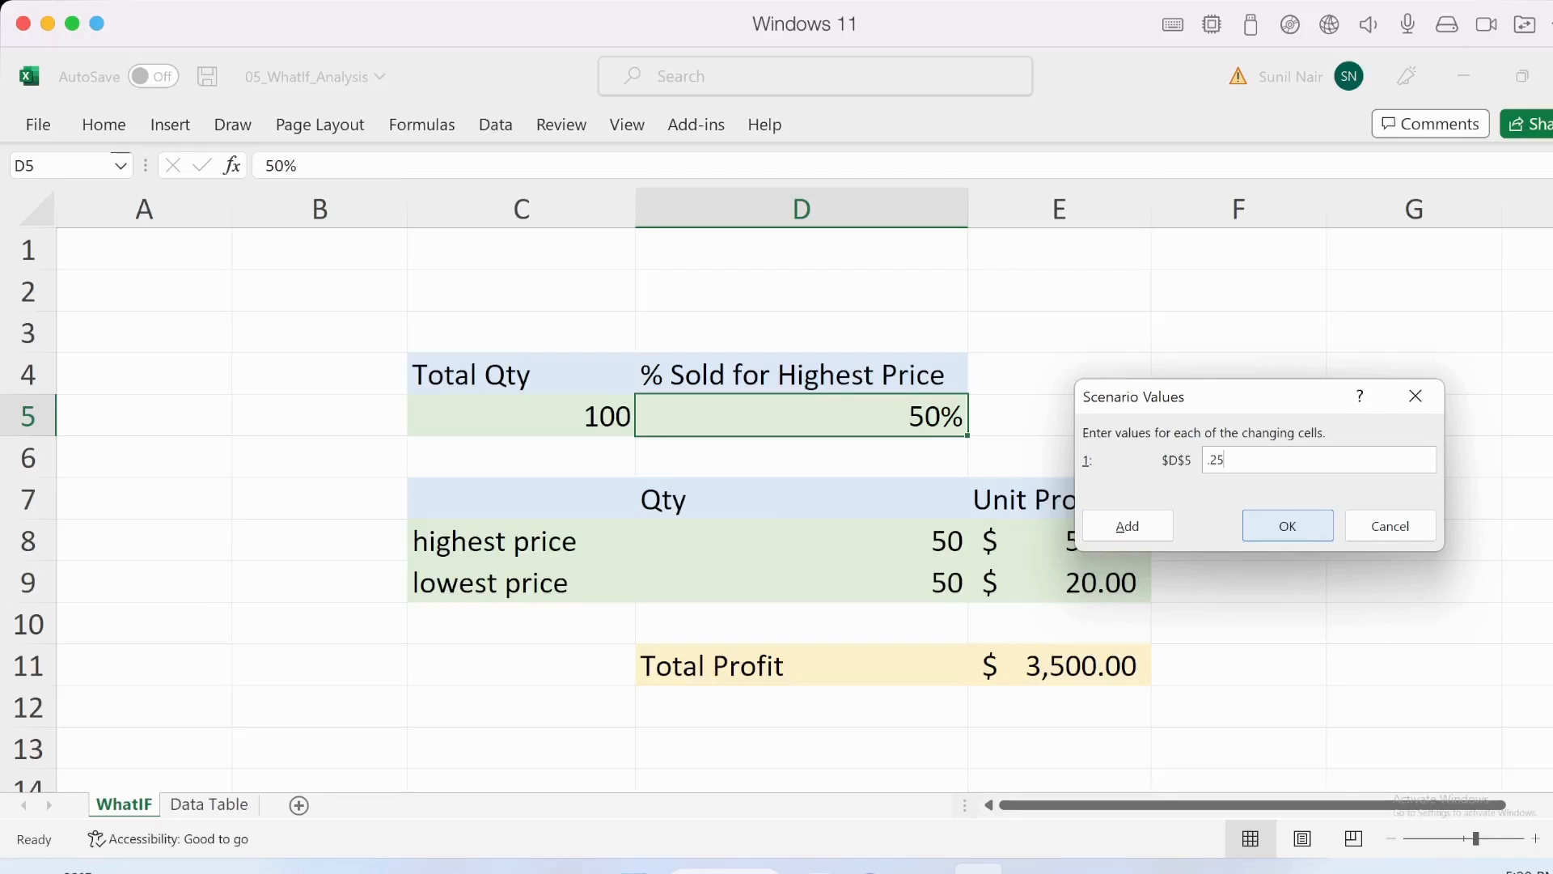
pyautogui.click(1128, 526)
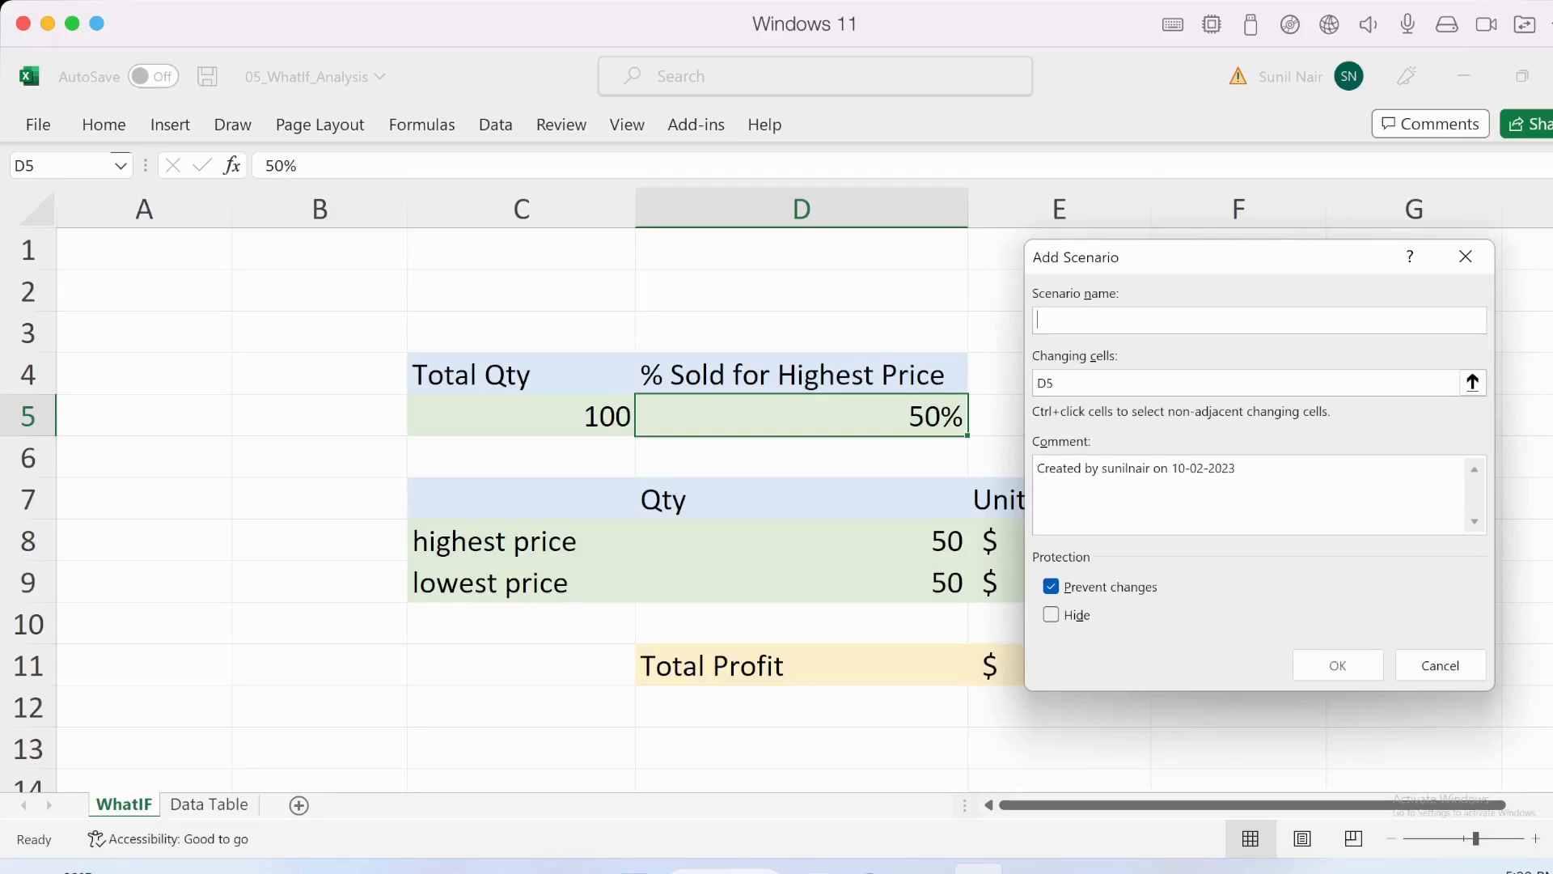
# - Add a scenario named 50% that keeps D5 at 0.5, continuing with another new scenario
pyautogui.write('50%')
pyautogui.click(1338, 665)
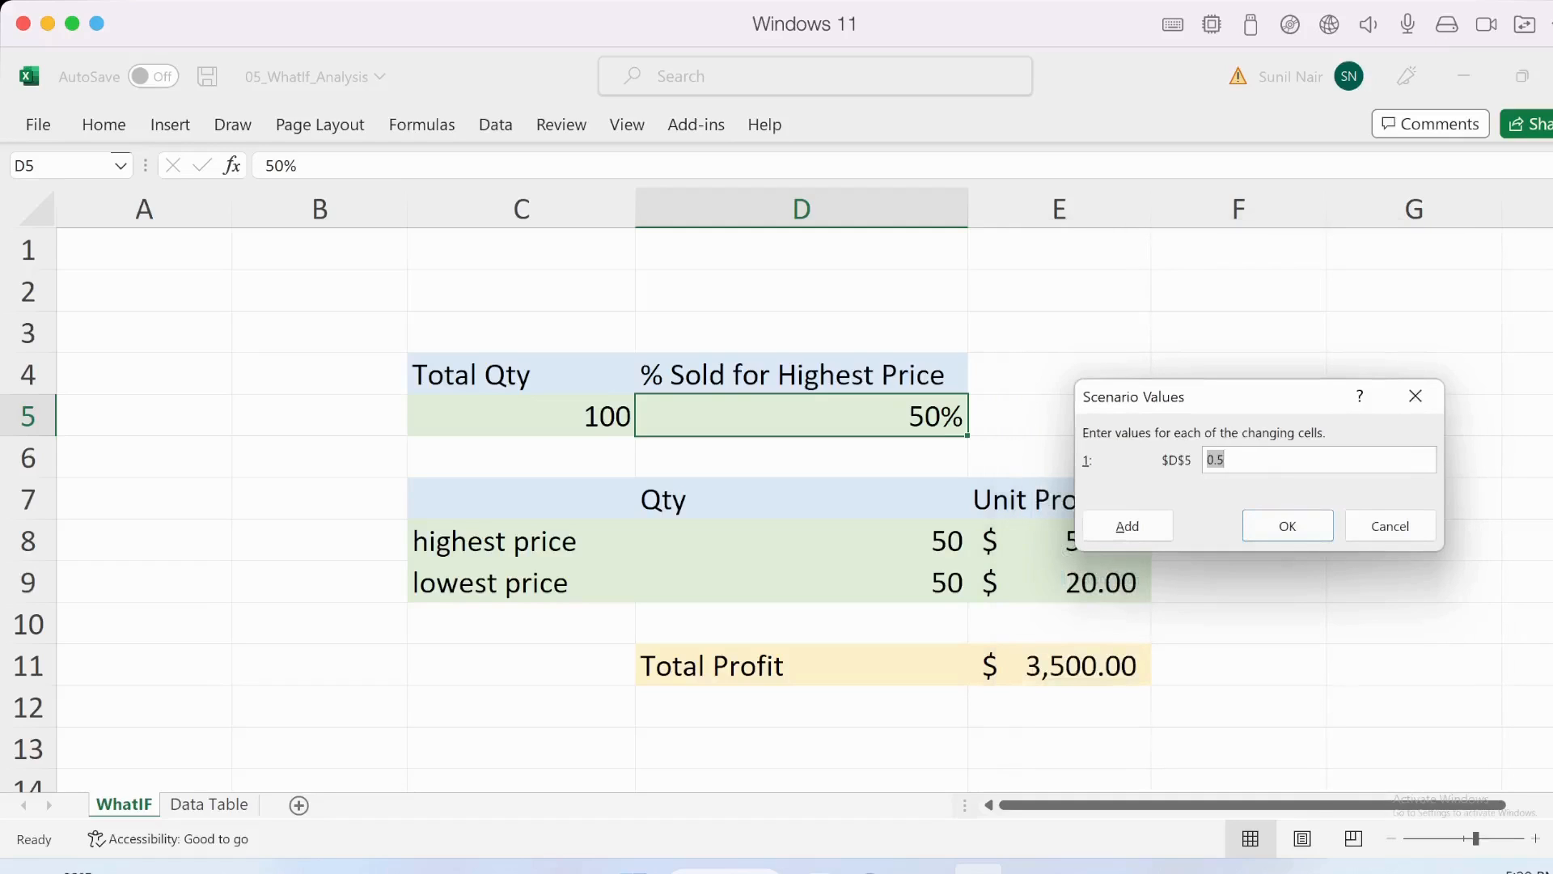
pyautogui.click(1127, 526)
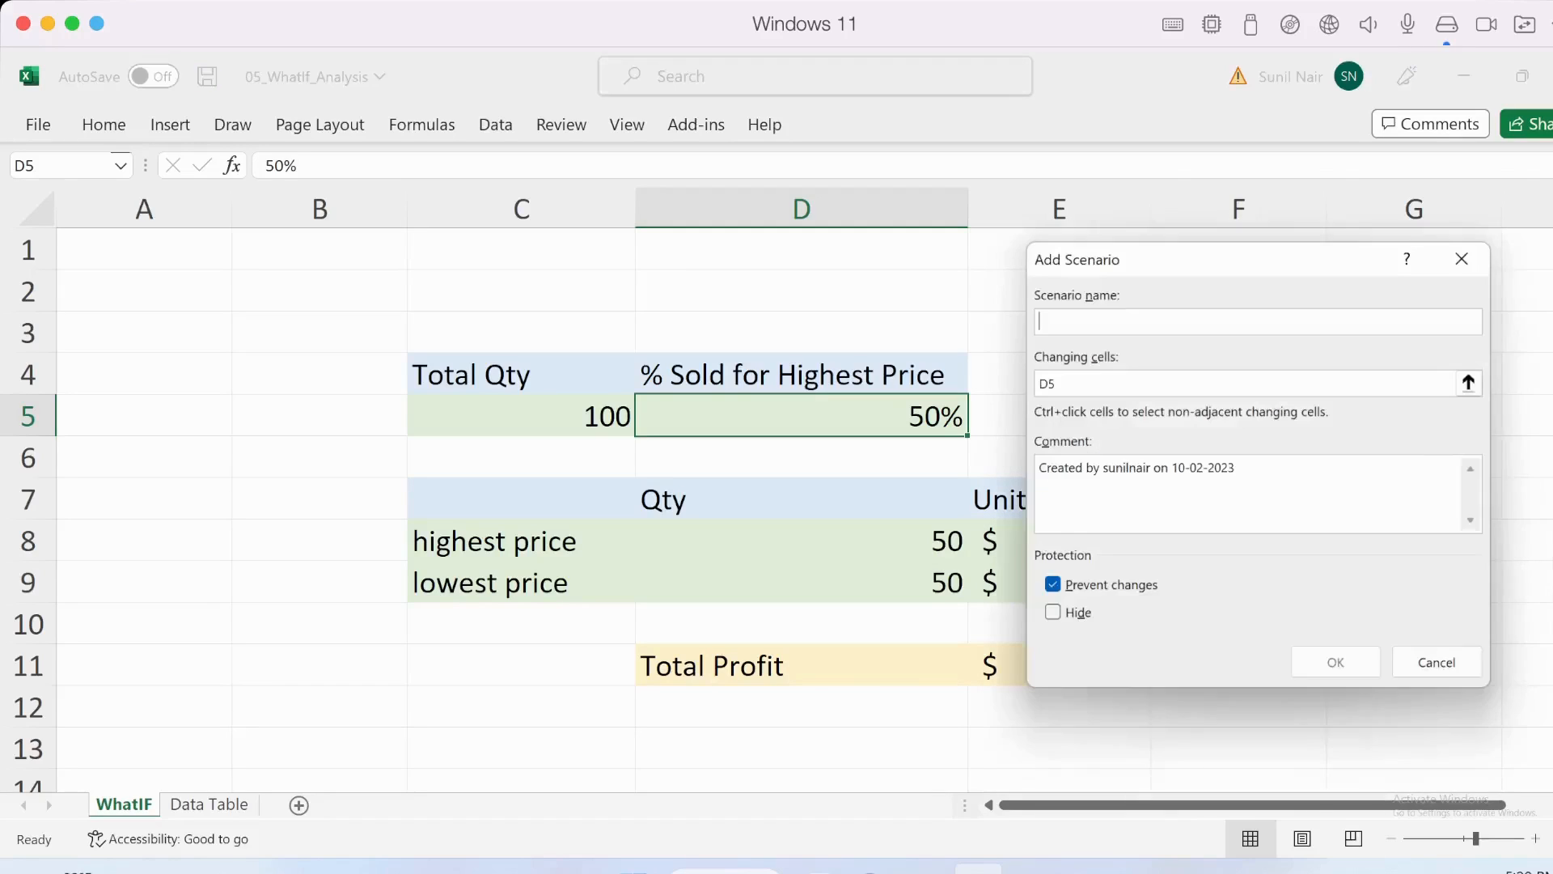
# - Add a final scenario named 60% that sets D5 to 0.6 and return to the scenario list
pyautogui.write('60%')
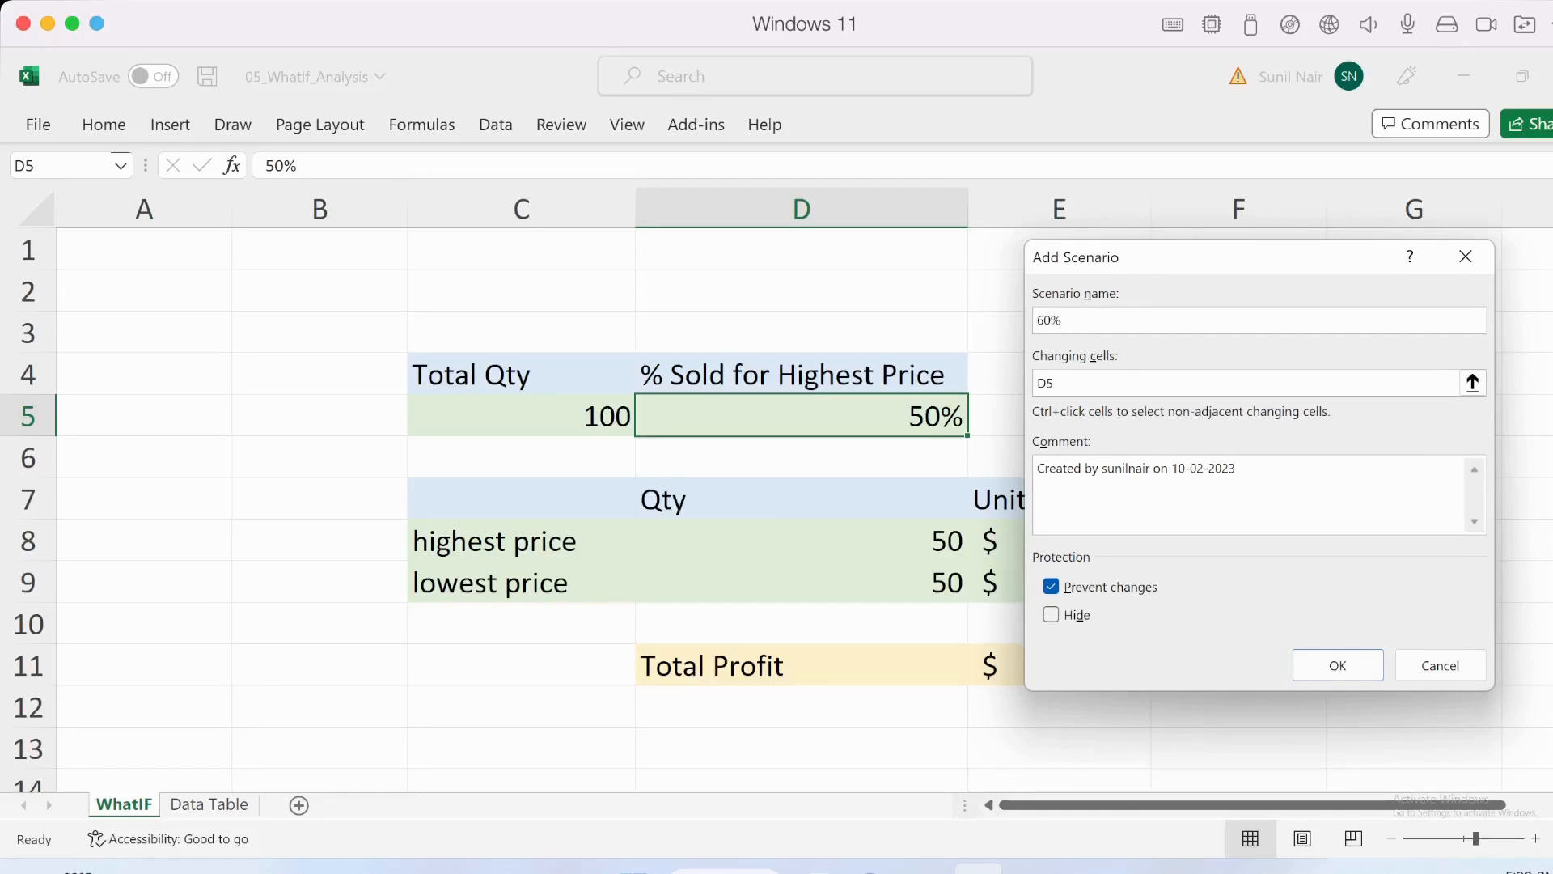
pyautogui.click(1338, 665)
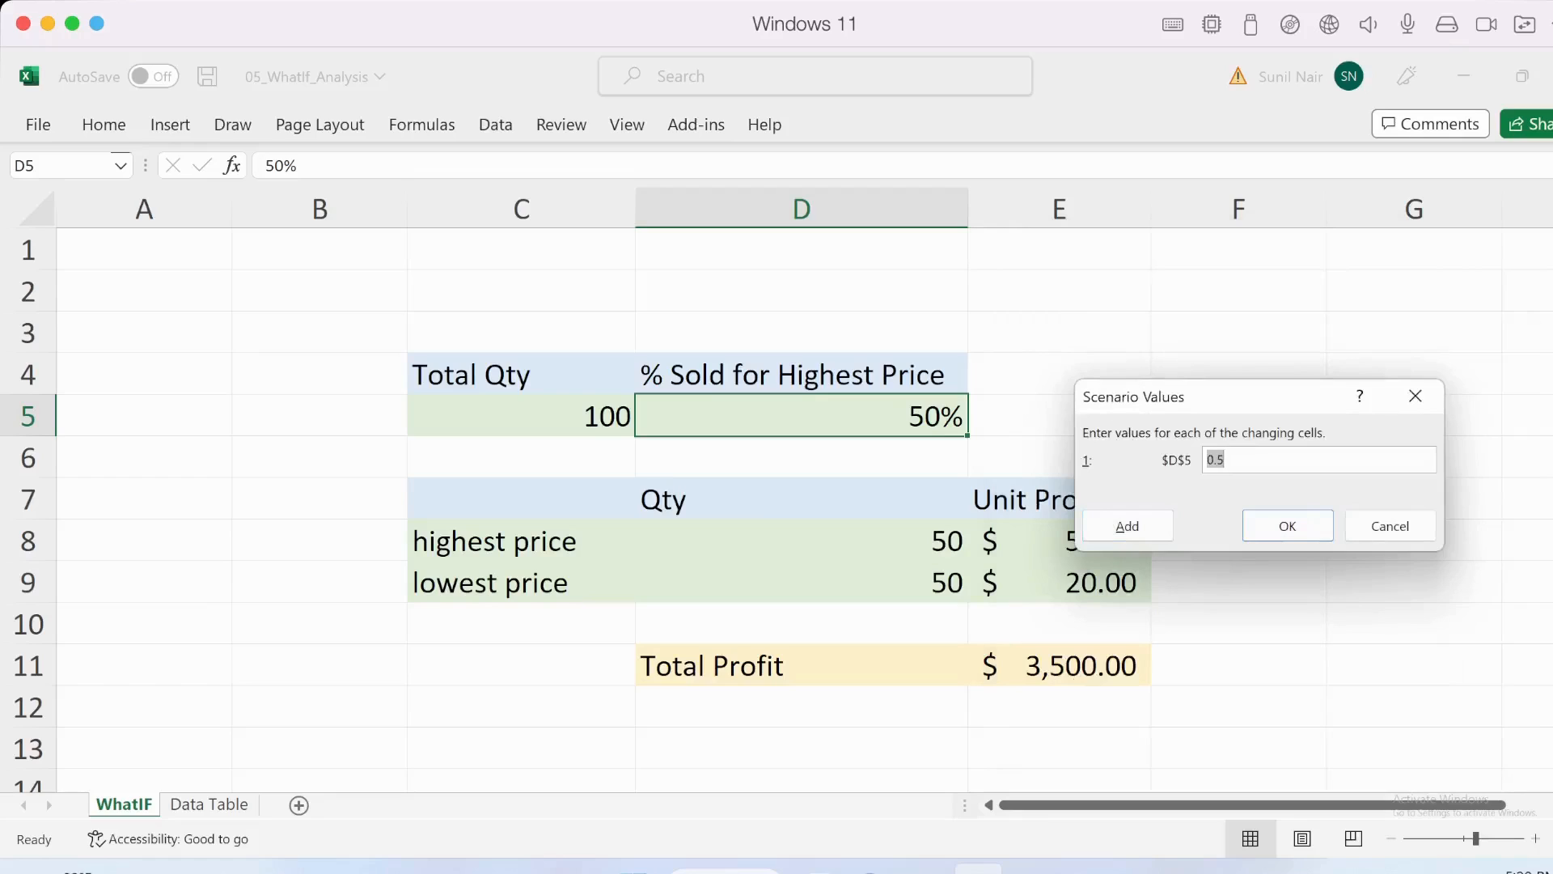
pyautogui.write('0.6')
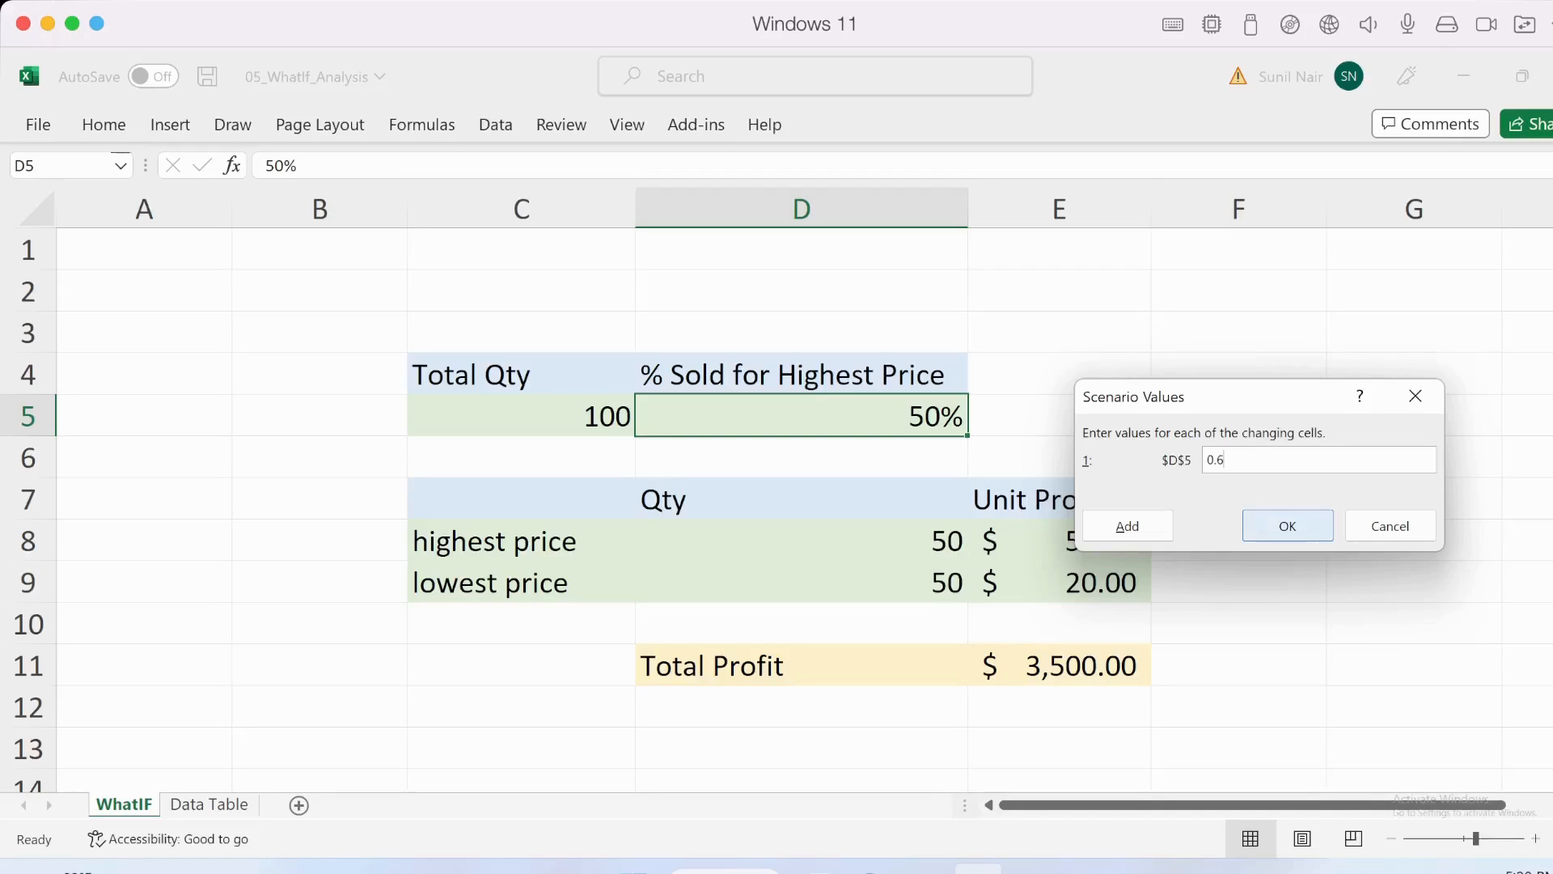
pyautogui.click(1287, 525)
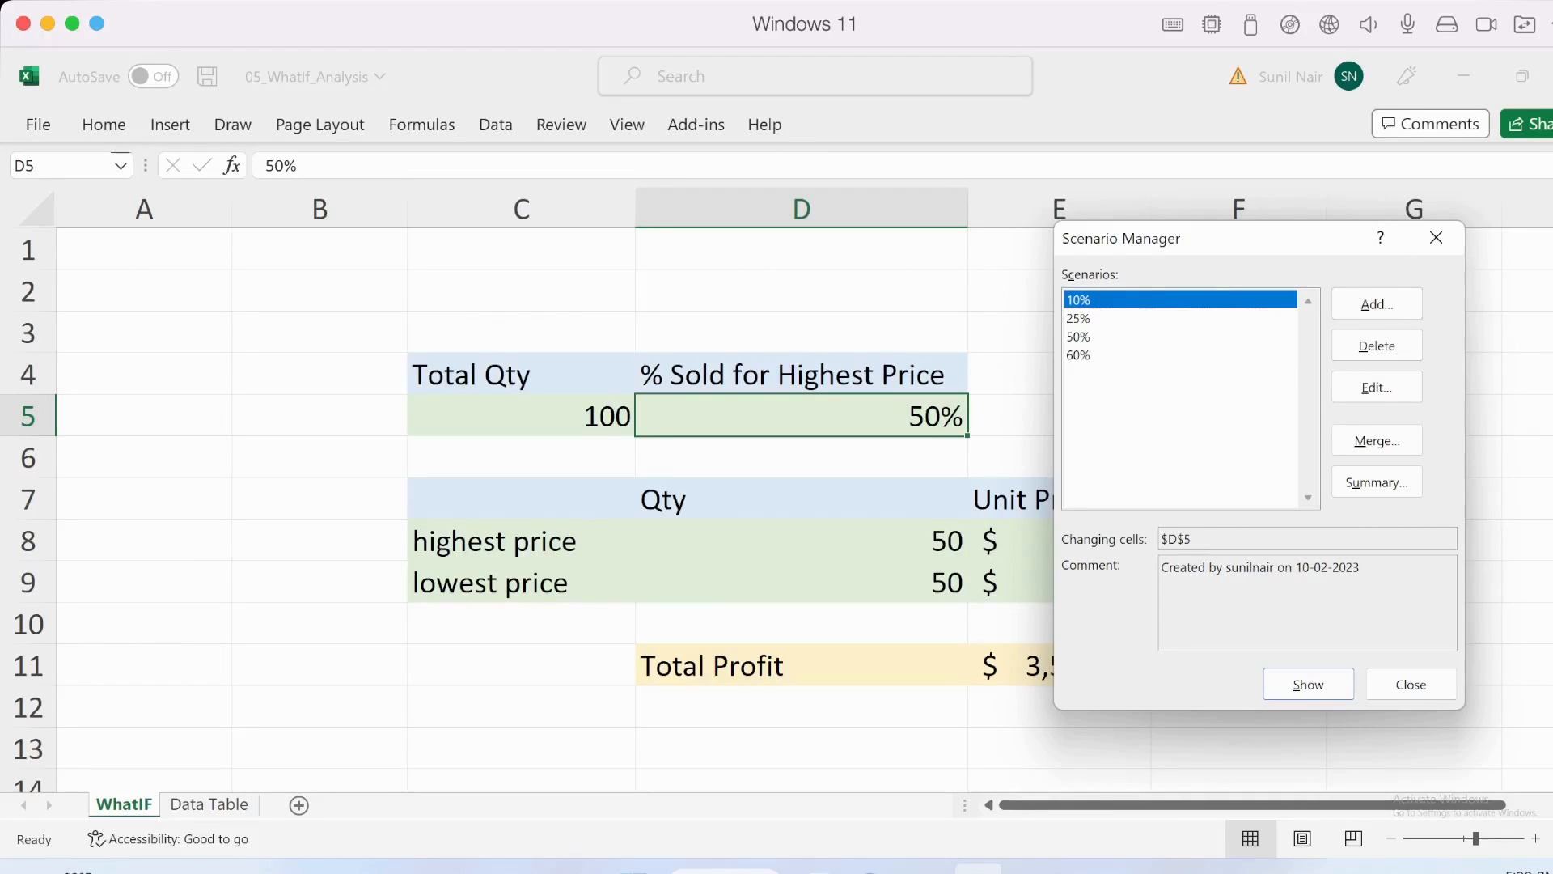
# - Show the 10%, 25%, 50% and 60% scenarios in turn on the sheet, with the profit table uncovered, ending on 60%
pyautogui.moveTo(1181, 238); pyautogui.dragTo(1310, 254)
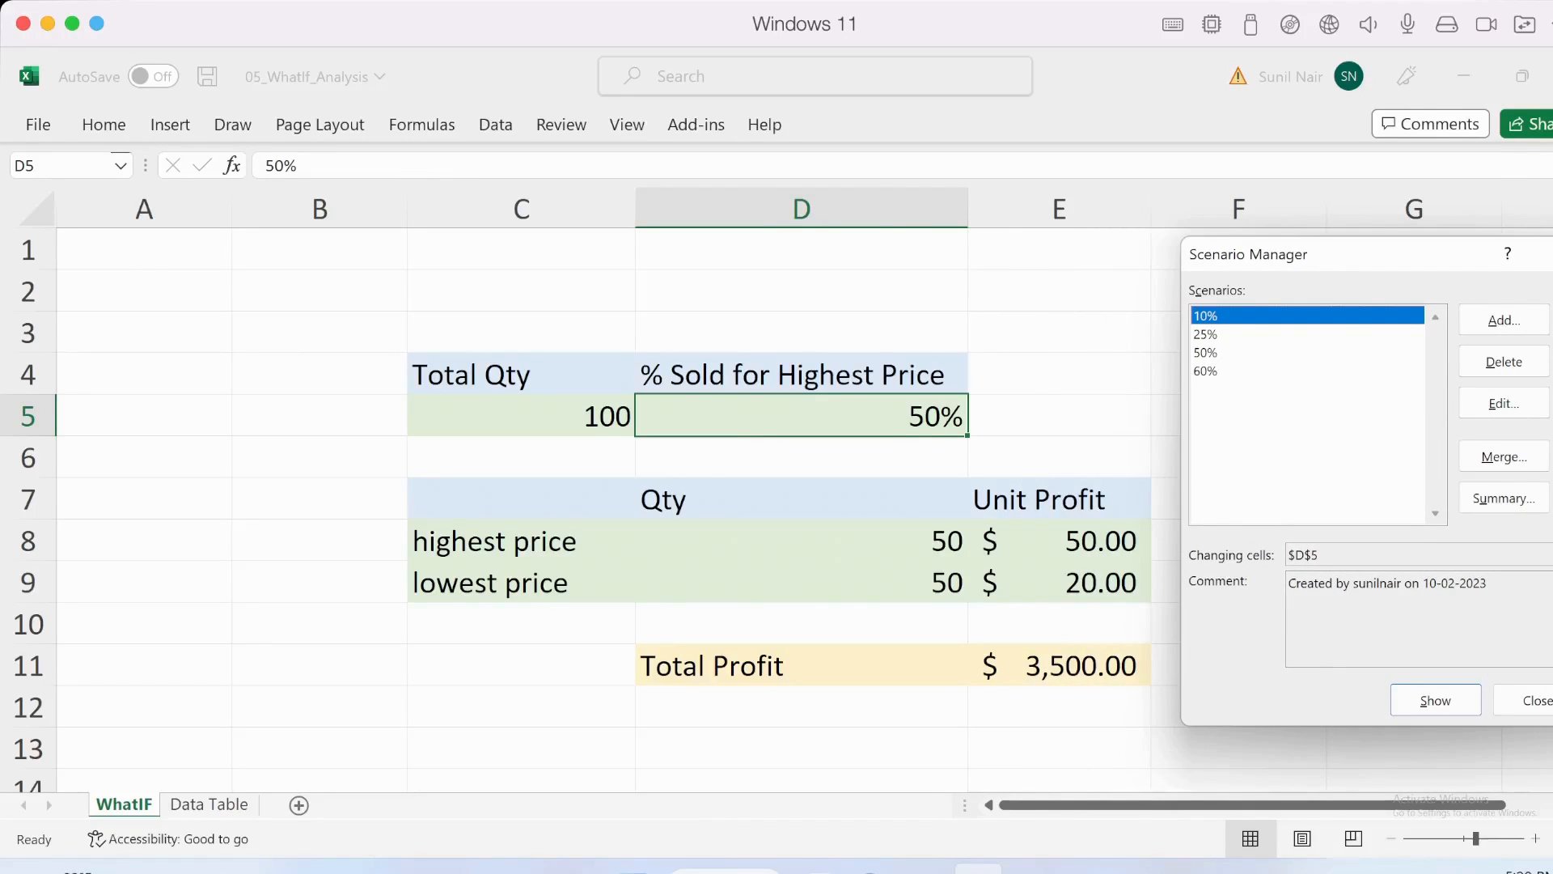
pyautogui.press('Return')
pyautogui.doubleClick(1205, 334)
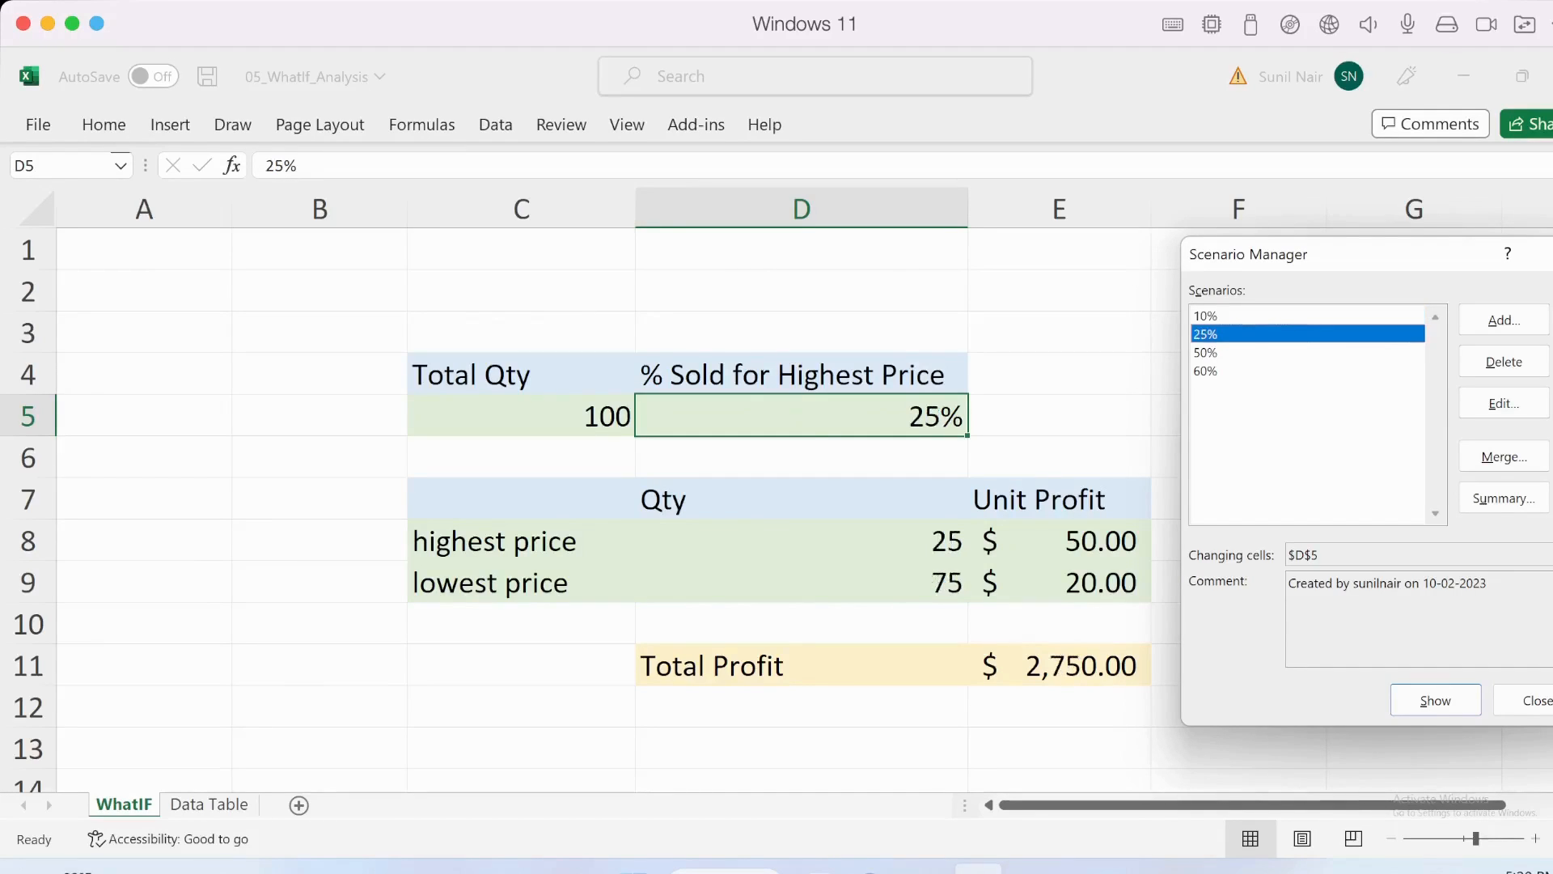
pyautogui.doubleClick(1205, 353)
pyautogui.doubleClick(1205, 371)
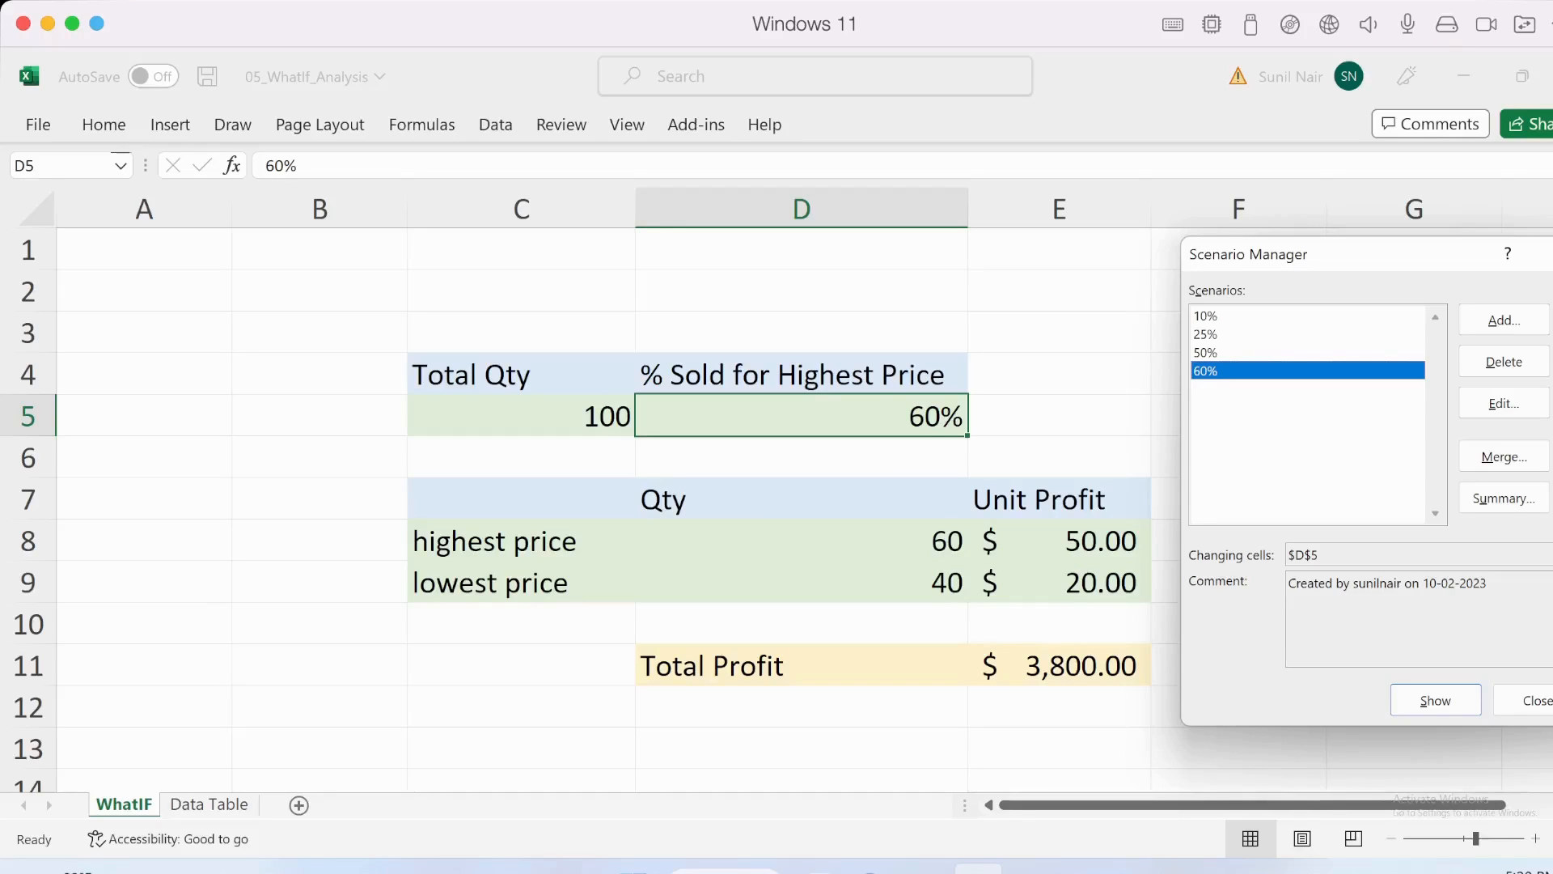
# - Create a Scenario summary report of the four scenarios with E11 as the result cell
pyautogui.moveTo(1443, 264)
pyautogui.mouseDown()
pyautogui.moveTo(1404, 260)
pyautogui.moveTo(1424, 254)
pyautogui.mouseUp()
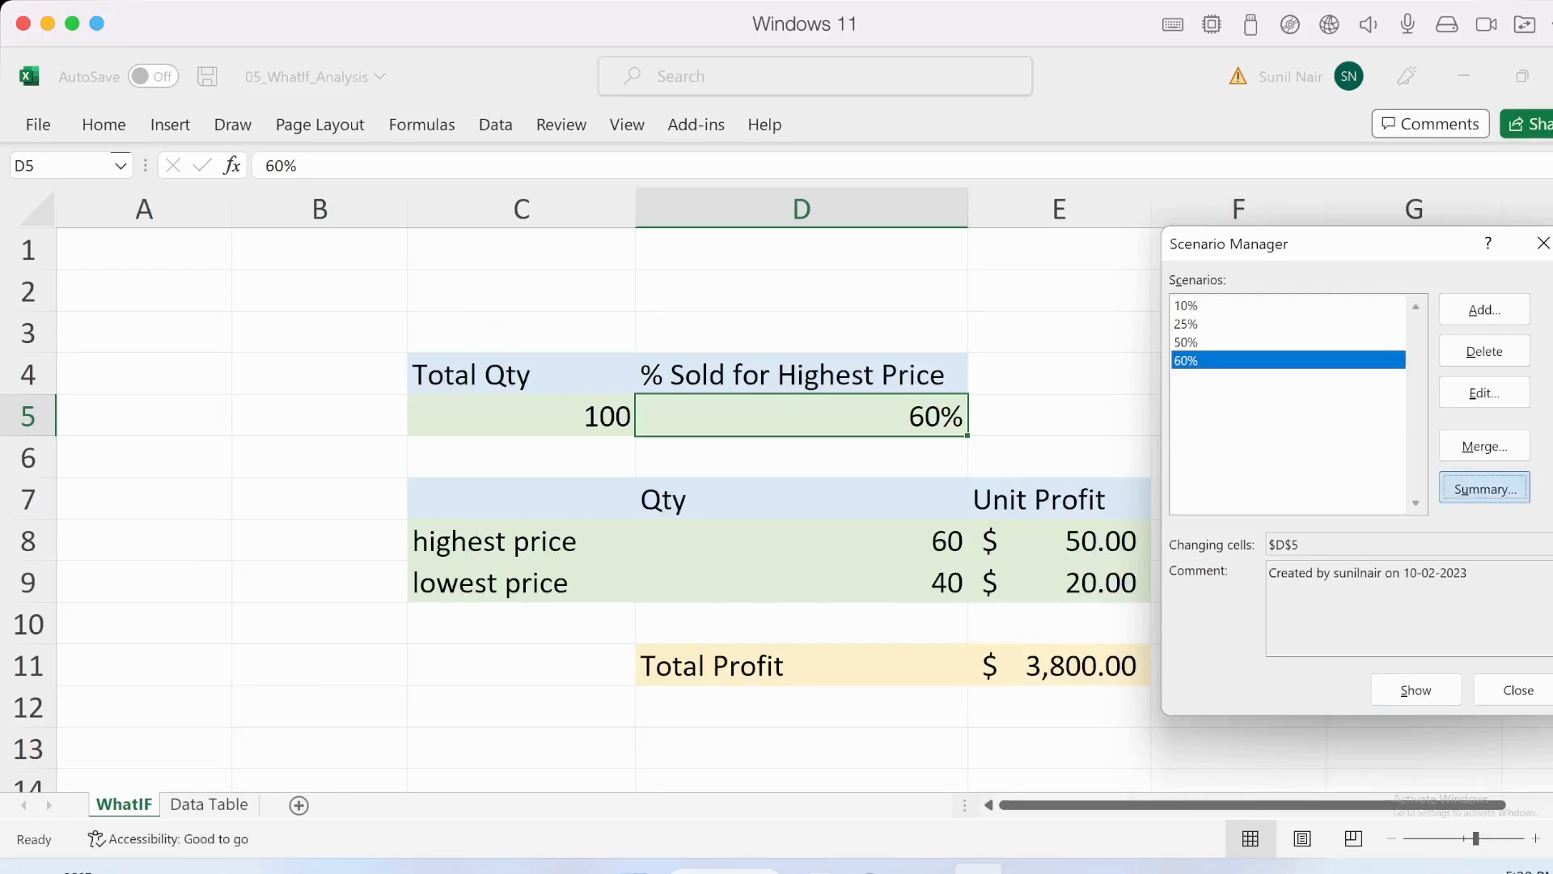
pyautogui.click(1485, 487)
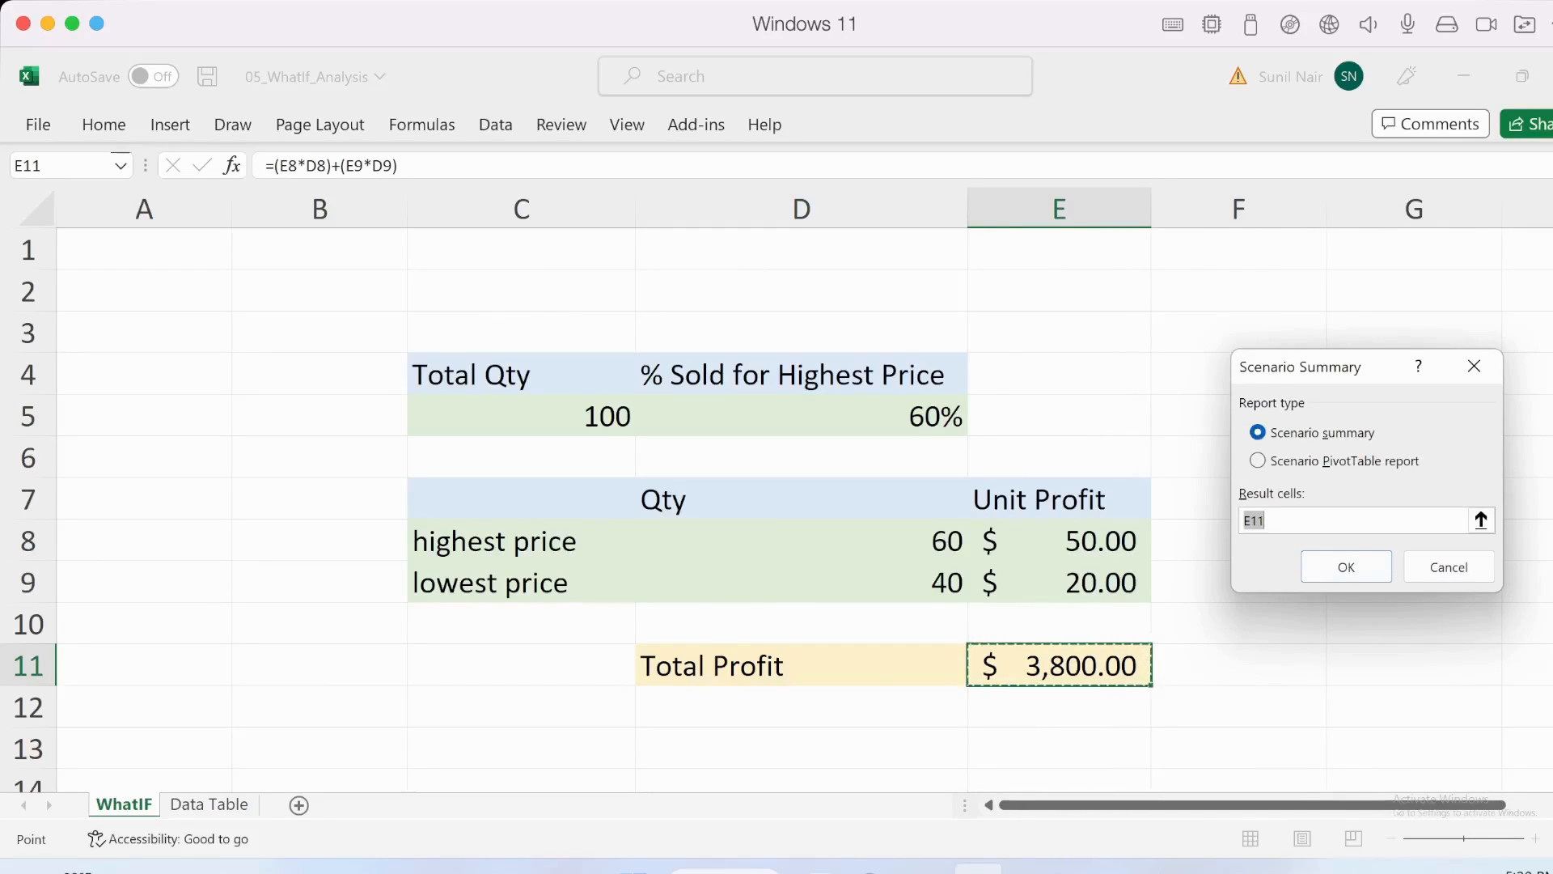
pyautogui.moveTo(1347, 377); pyautogui.dragTo(1265, 305)
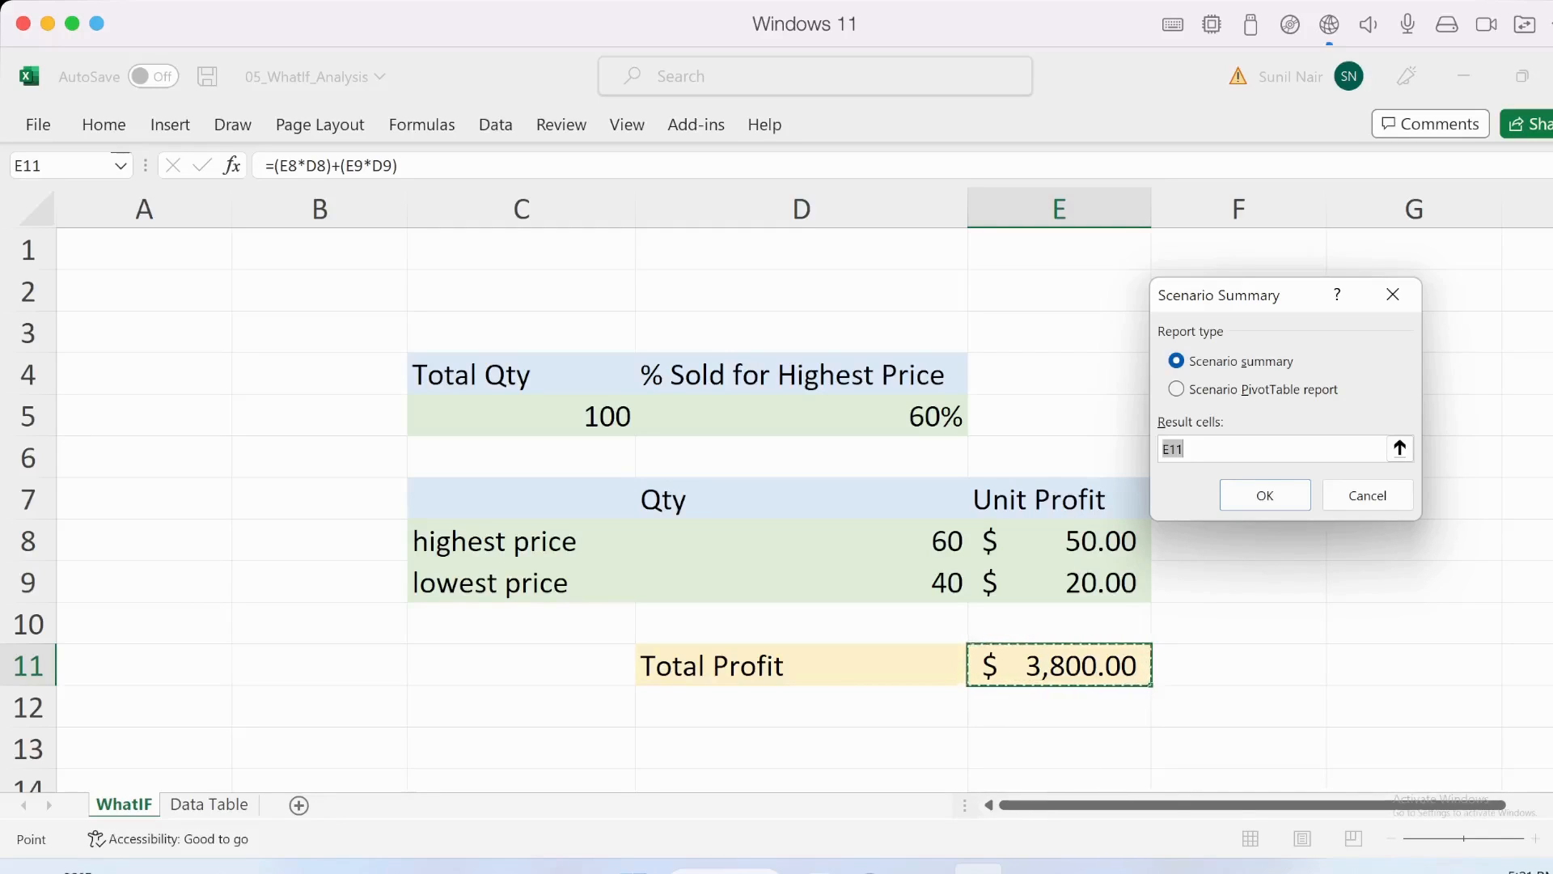
pyautogui.click(1241, 449)
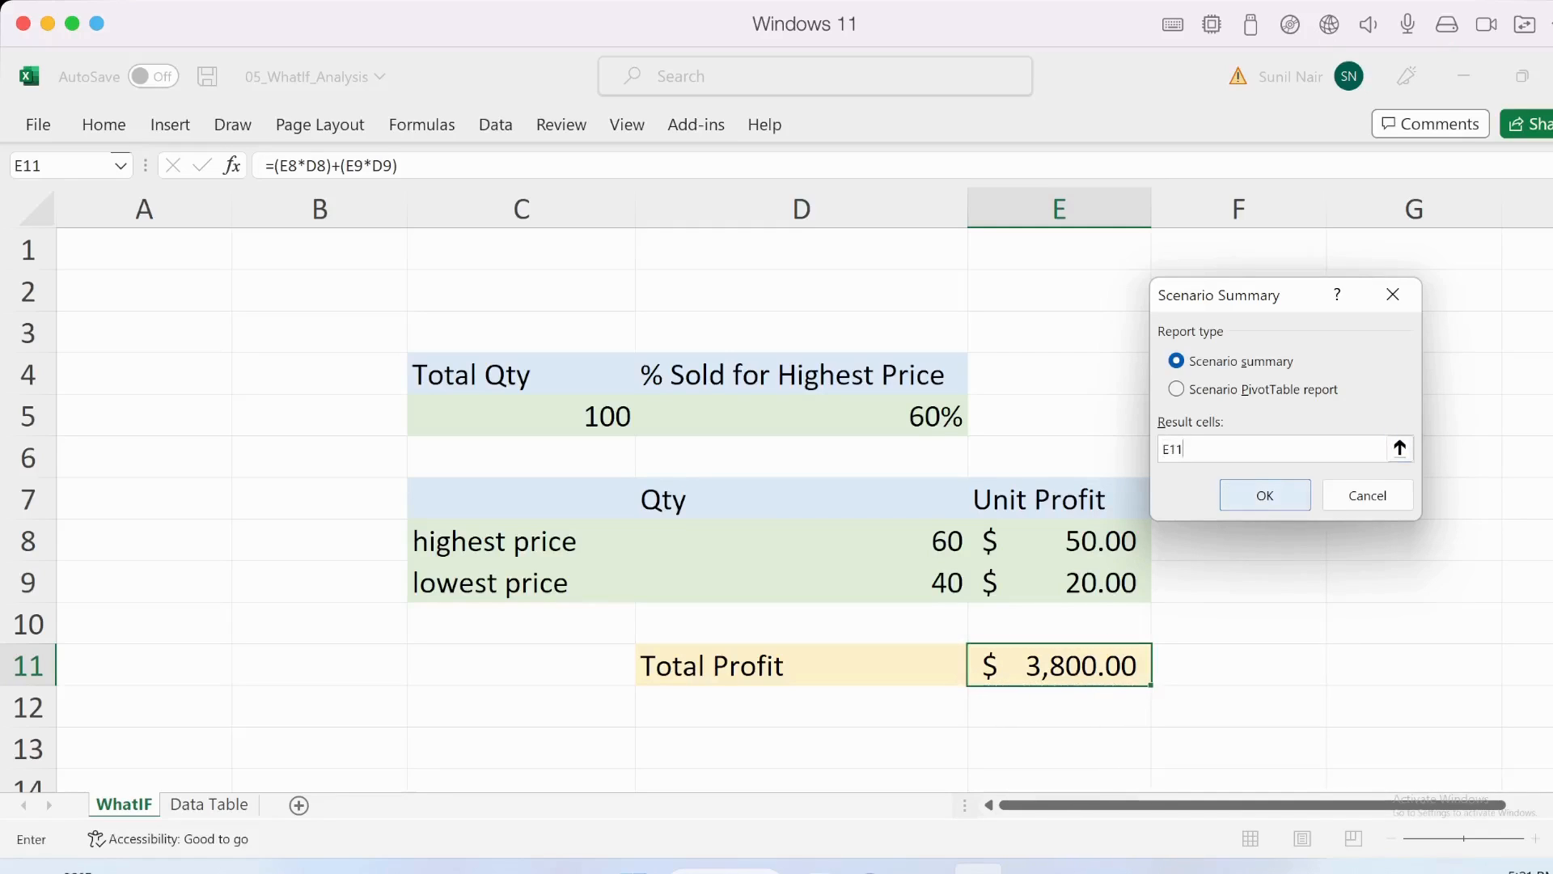
pyautogui.click(1265, 495)
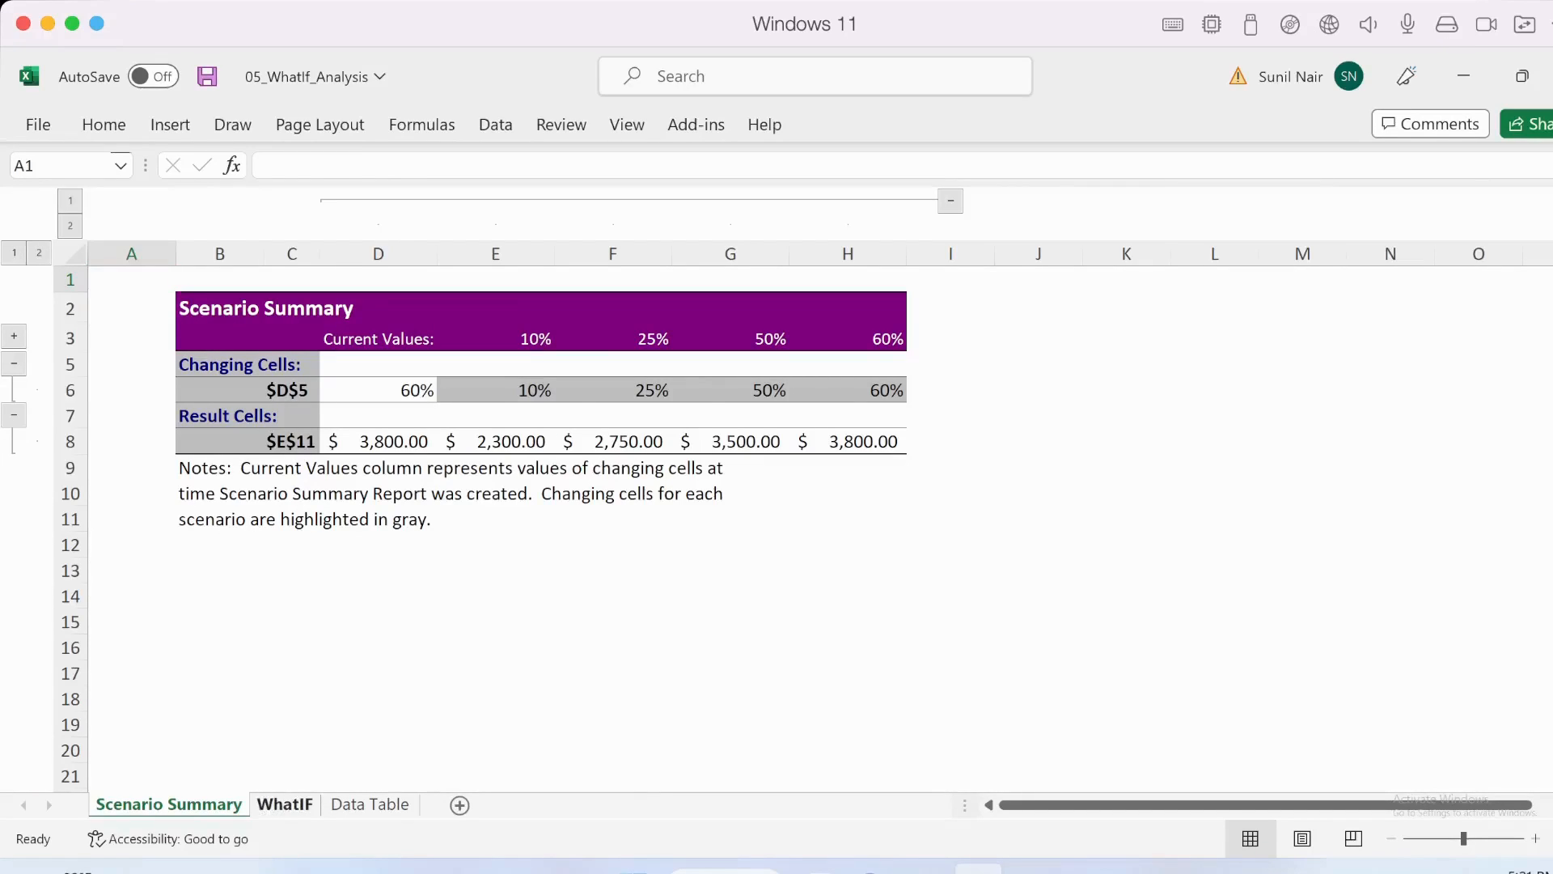
# - Compare the WhatIF sheet with the Scenario Summary report and examine the report's changing-cell values for the current and scenario columns
pyautogui.click(285, 804)
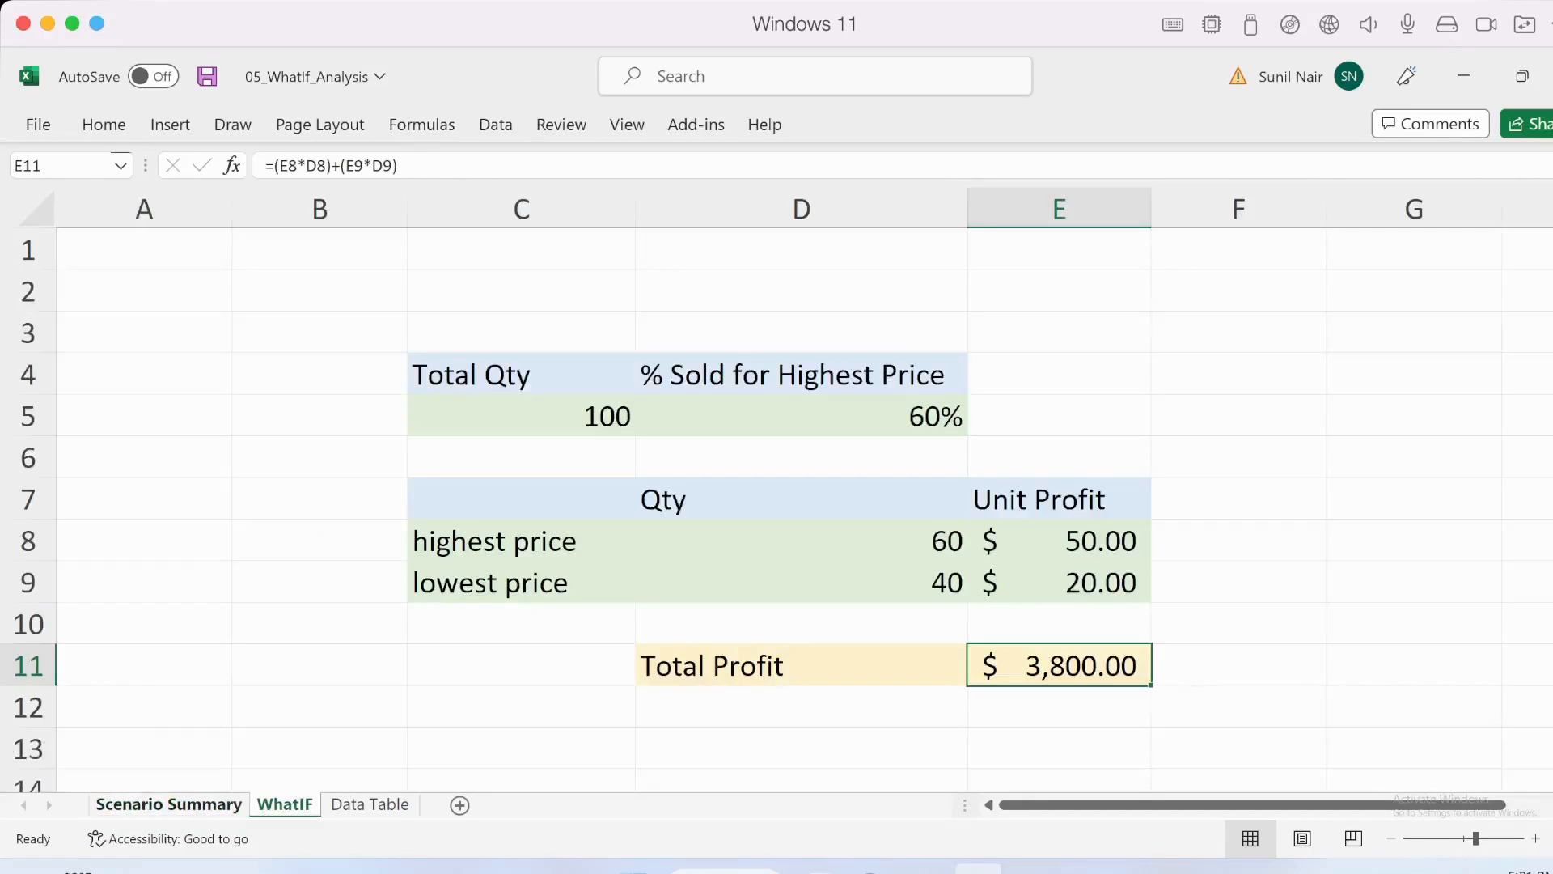
pyautogui.click(169, 804)
pyautogui.click(379, 390)
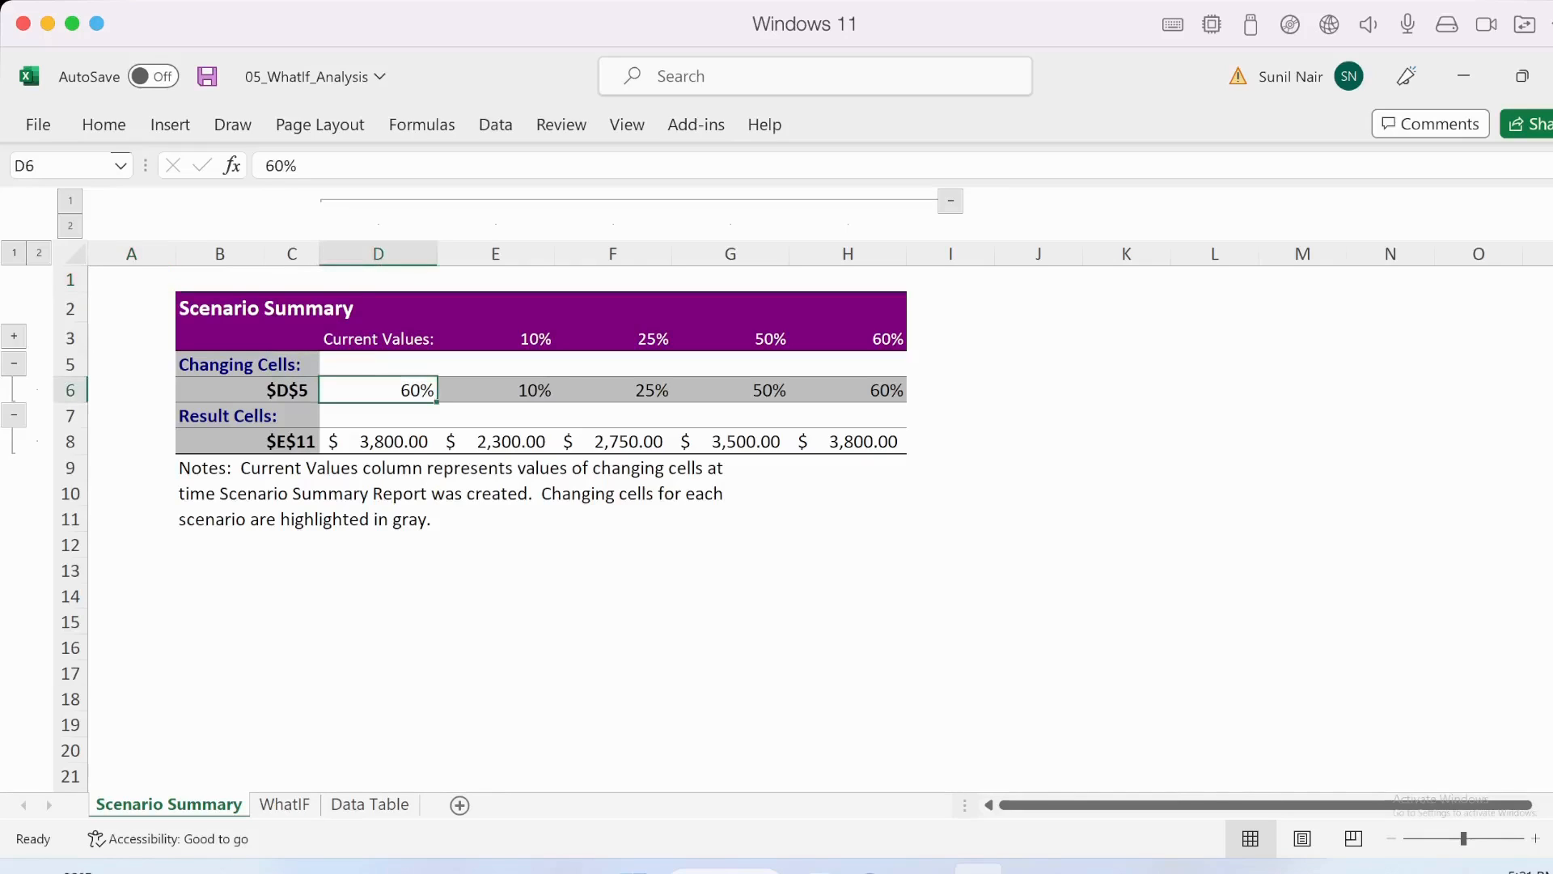
pyautogui.press('Right')
pyautogui.press('Right')
pyautogui.press('Right')
pyautogui.press('Right')
pyautogui.press('Left')
pyautogui.press('Left')
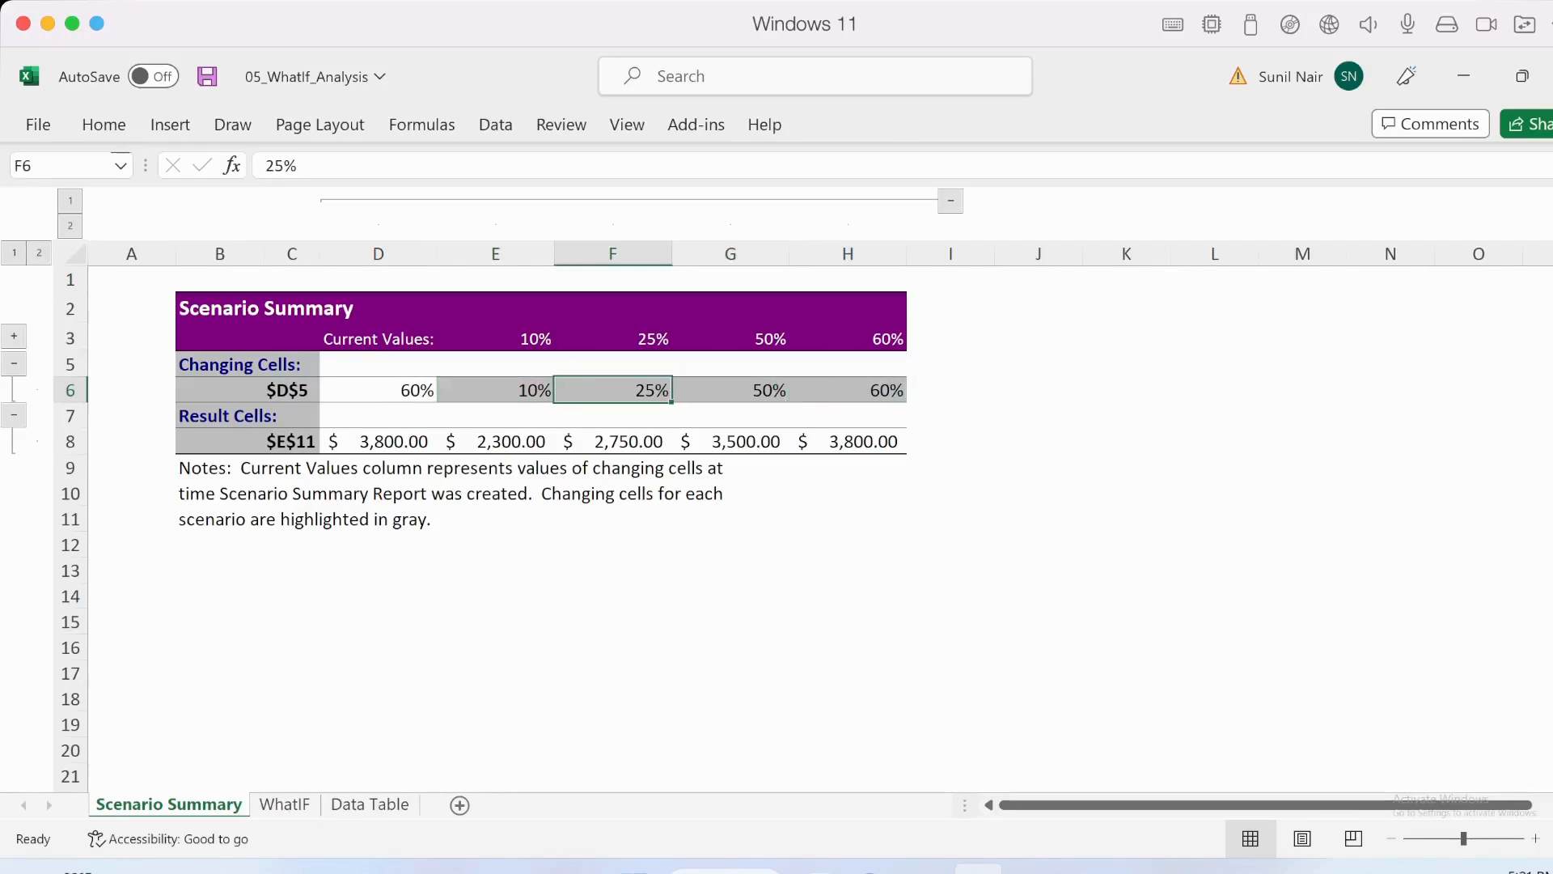
pyautogui.press('Left')
pyautogui.press('Left')
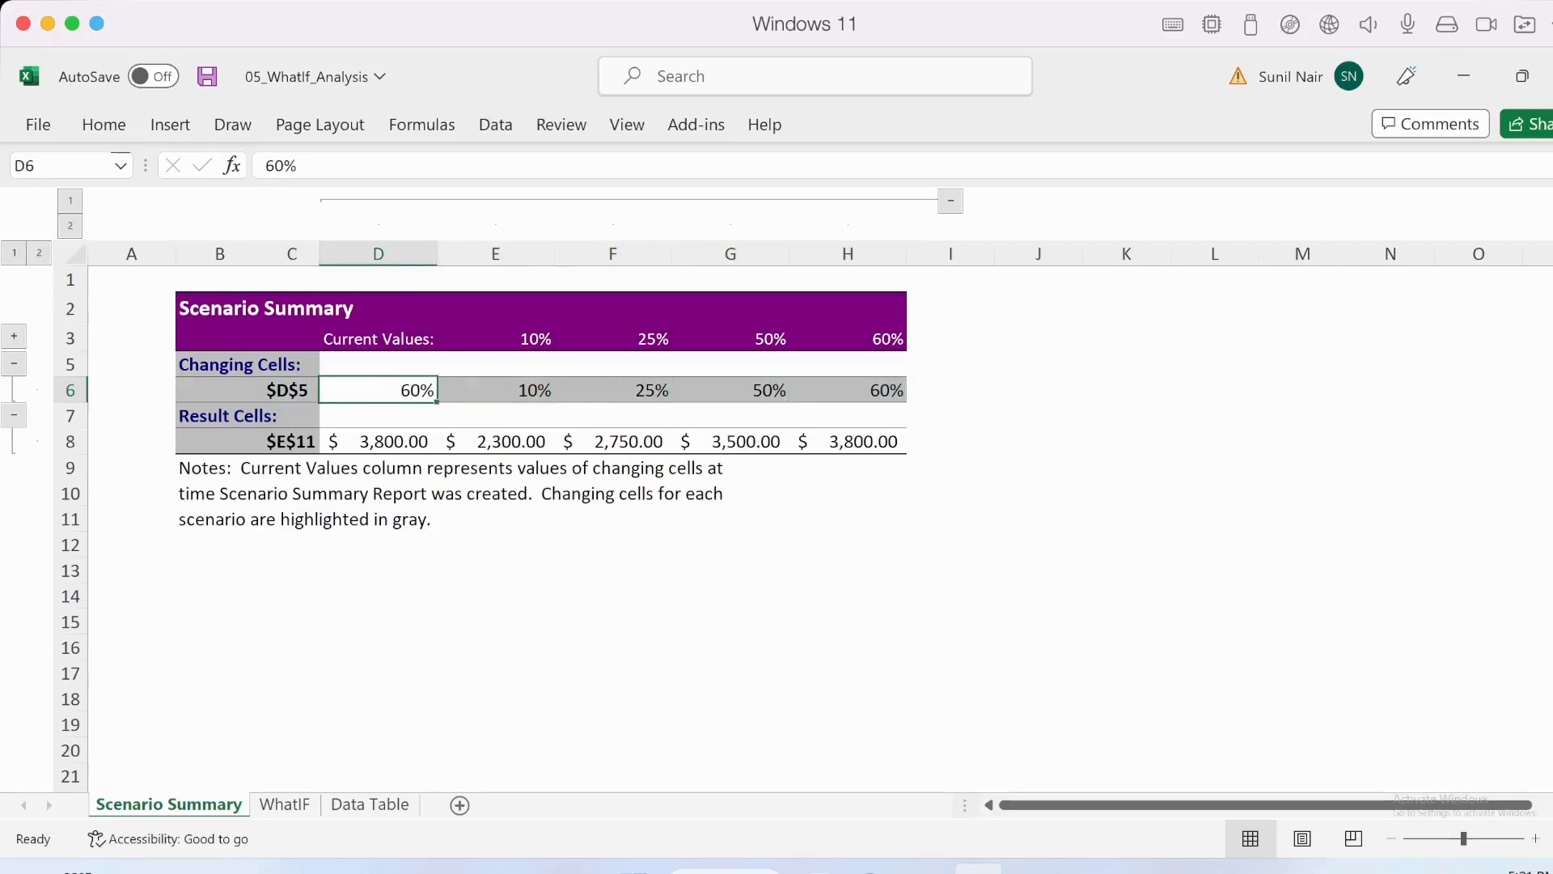
pyautogui.press('Right')
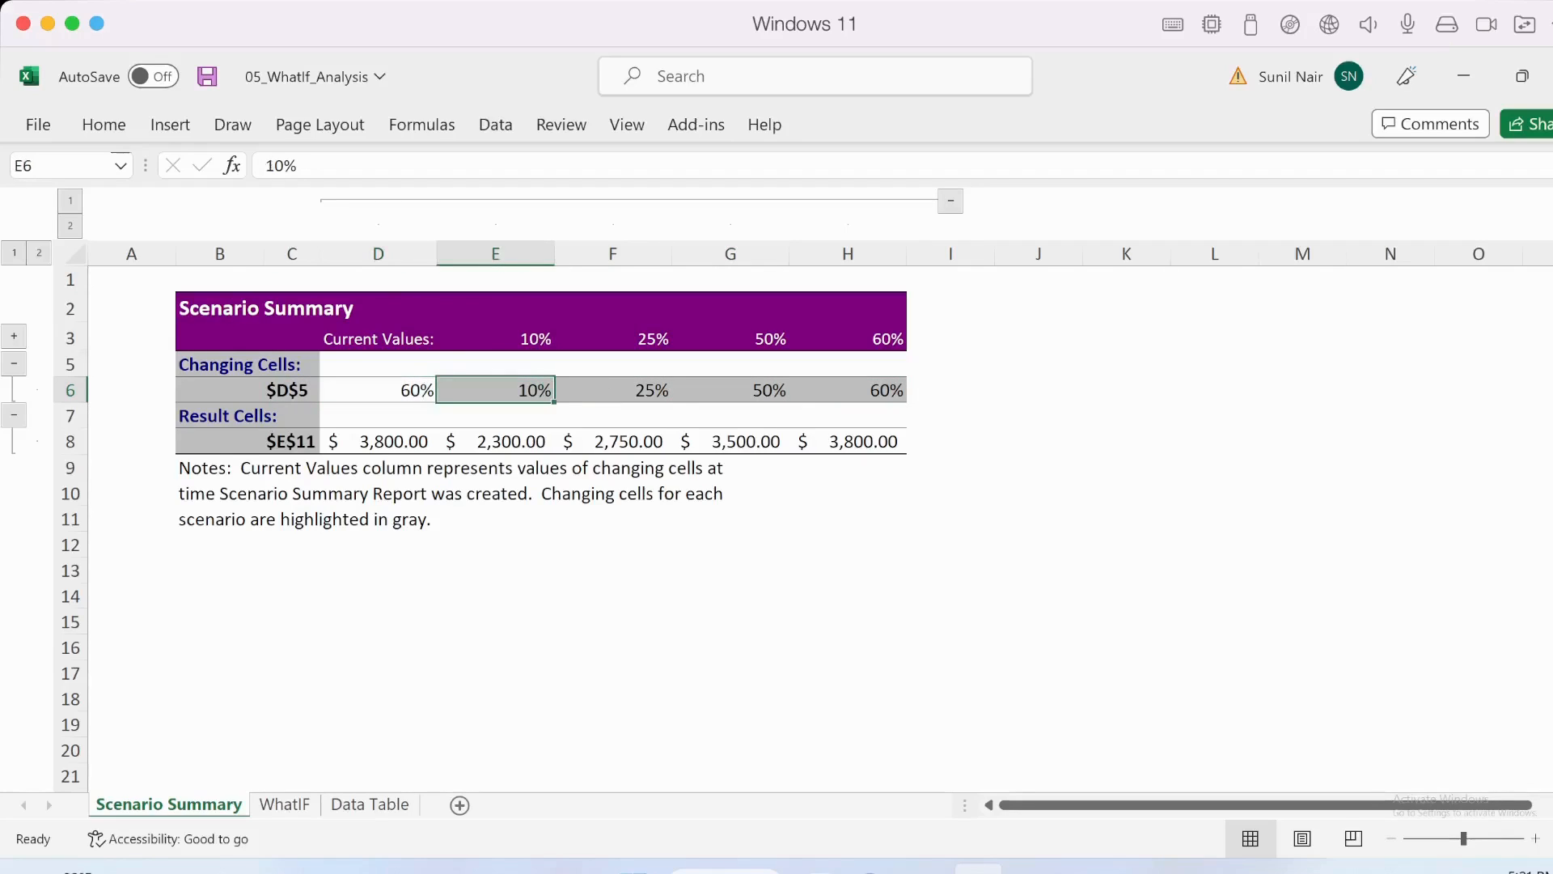
pyautogui.press('Right')
pyautogui.press('Left')
# - Examine the result-cell profits in the Scenario Summary report and relate them to the percentages above them
pyautogui.press('Down')
pyautogui.press('Down')
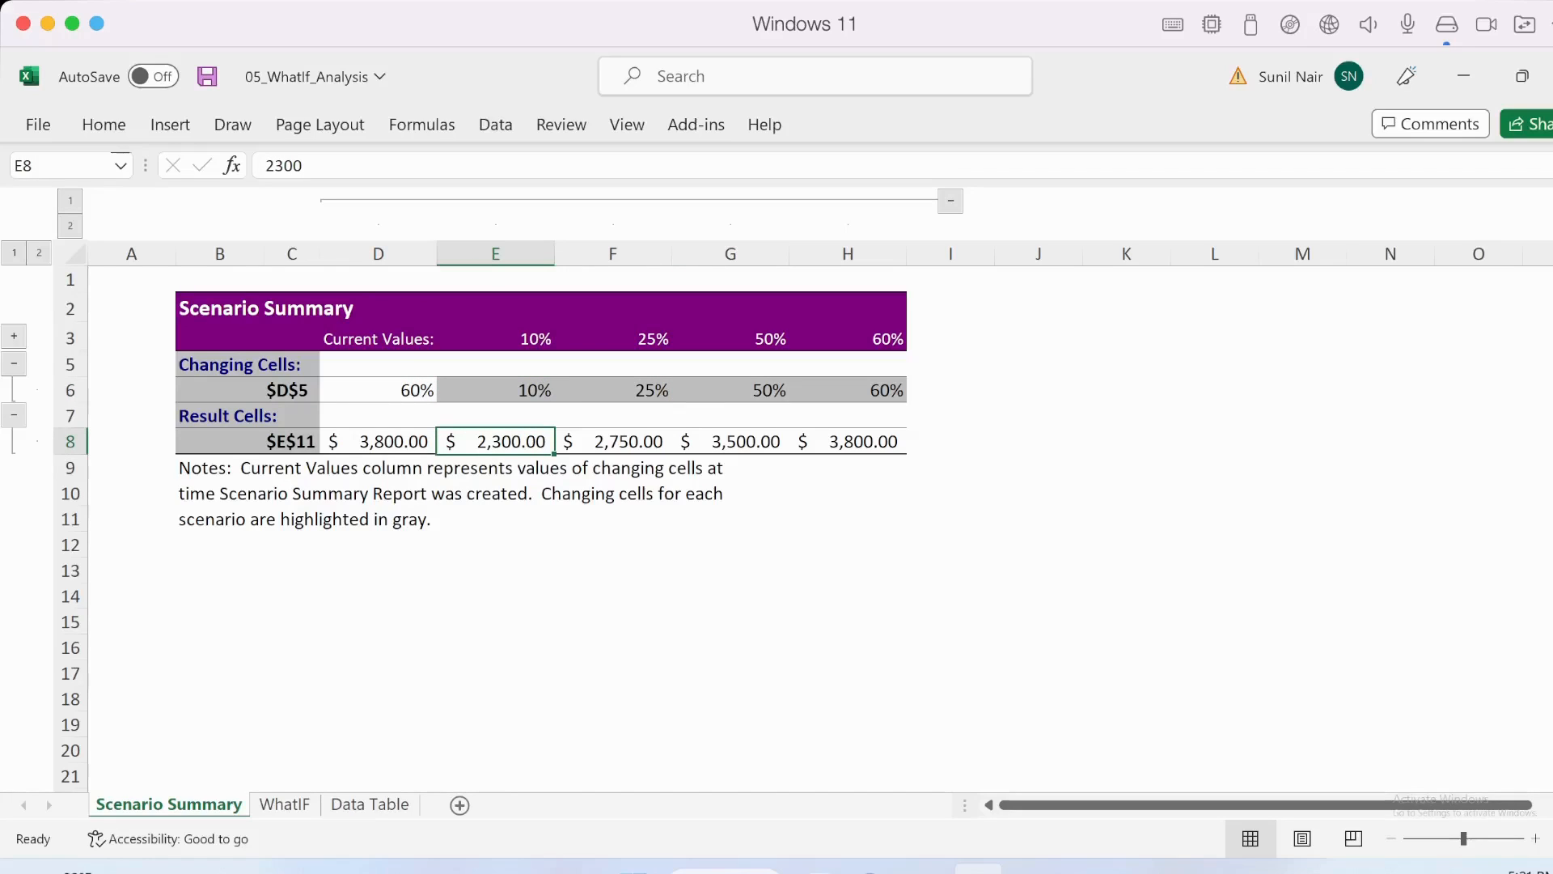
pyautogui.press('Right')
pyautogui.press('Right')
pyautogui.press('Right')
pyautogui.press('Left')
pyautogui.press('Left')
pyautogui.press('Left')
pyautogui.press('Left')
pyautogui.press('Right')
pyautogui.press('Right')
pyautogui.press('Right')
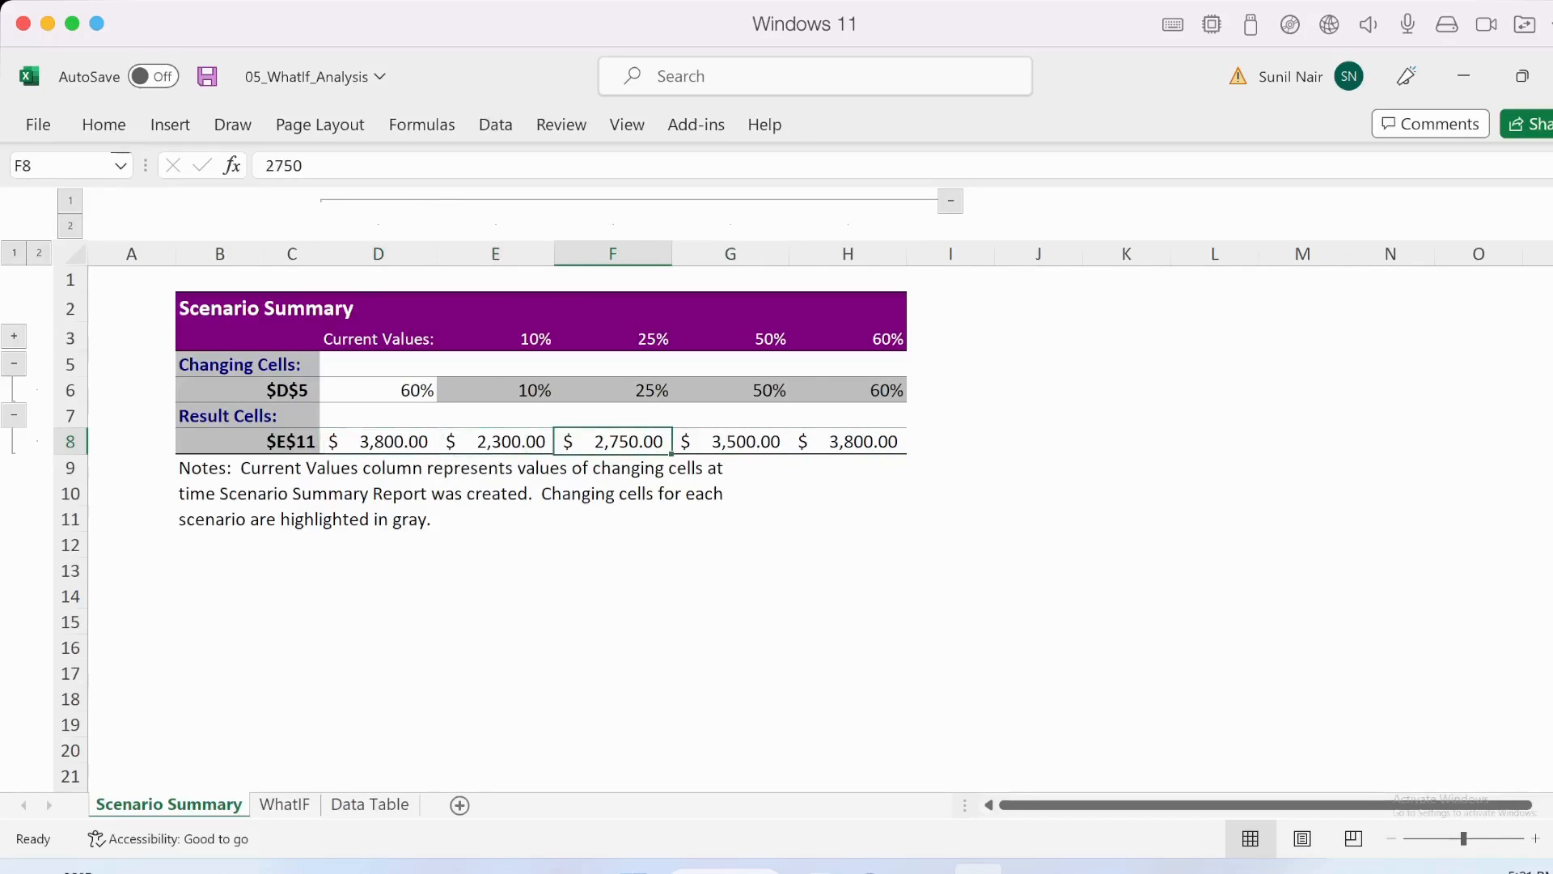
pyautogui.press('Left')
pyautogui.press('Left')
pyautogui.press('Up')
pyautogui.press('Up')
pyautogui.press('Up')
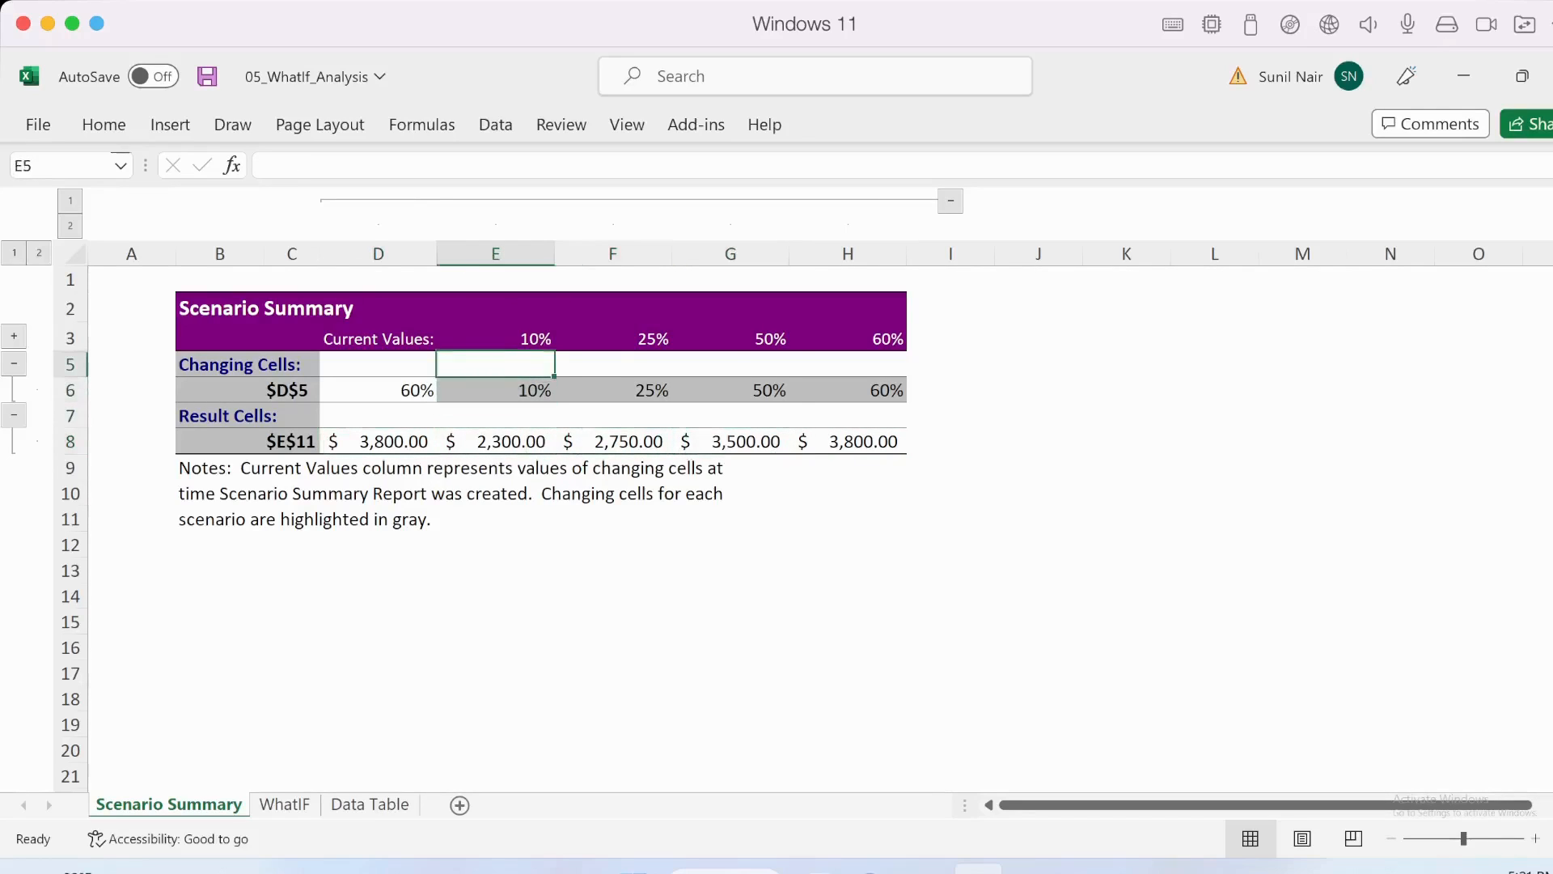
pyautogui.press('Right')
pyautogui.press('Right')
pyautogui.press('Down')
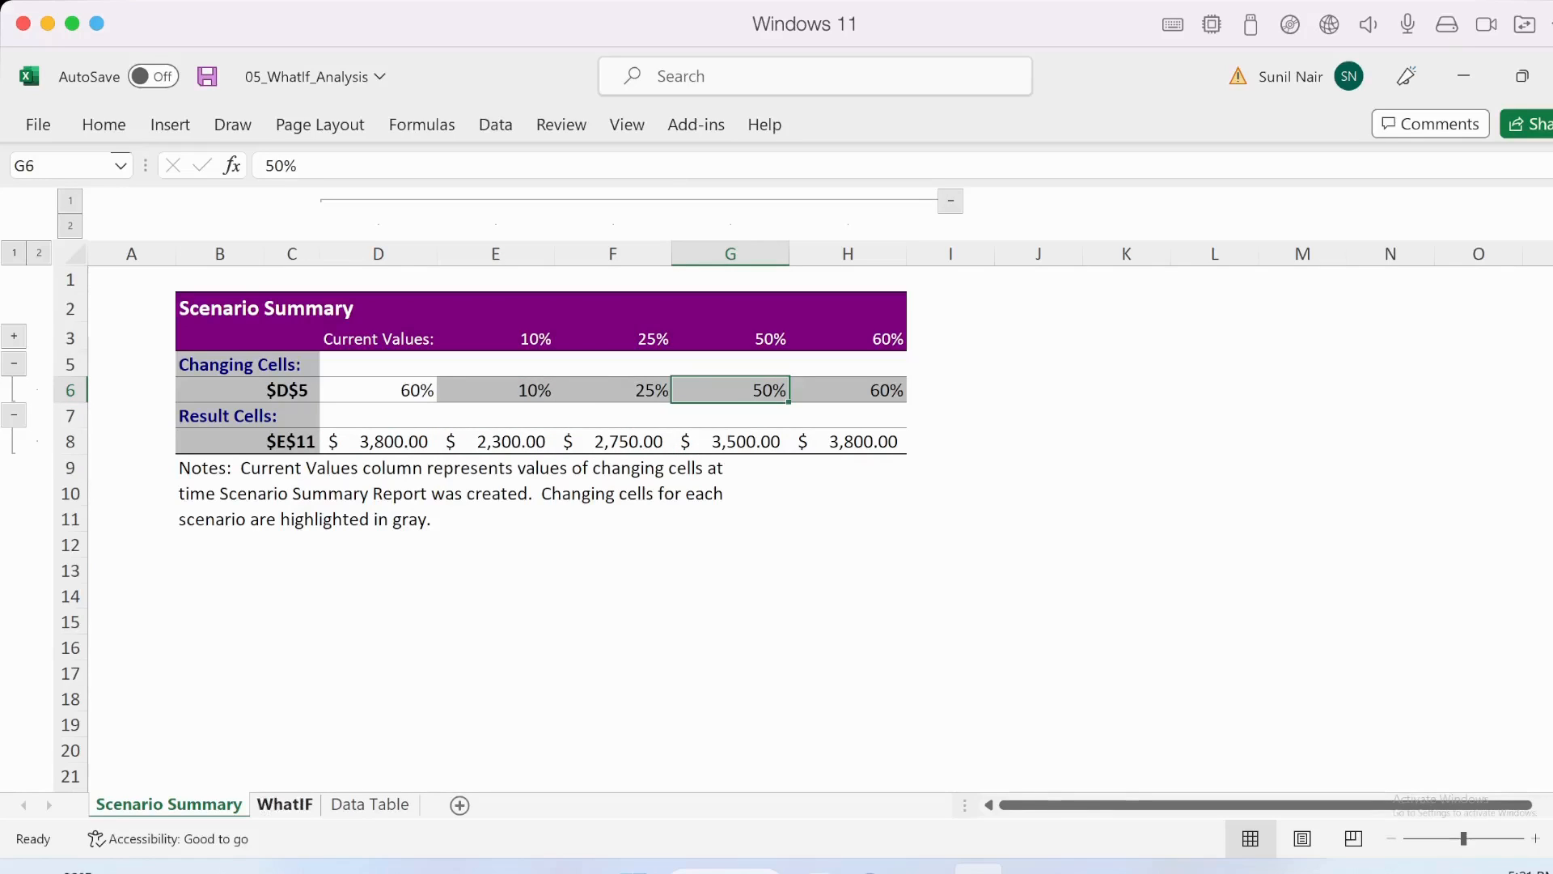
# - Create a Scenario PivotTable report from the WhatIF sheet's scenarios with E11 as the result cell
pyautogui.click(284, 804)
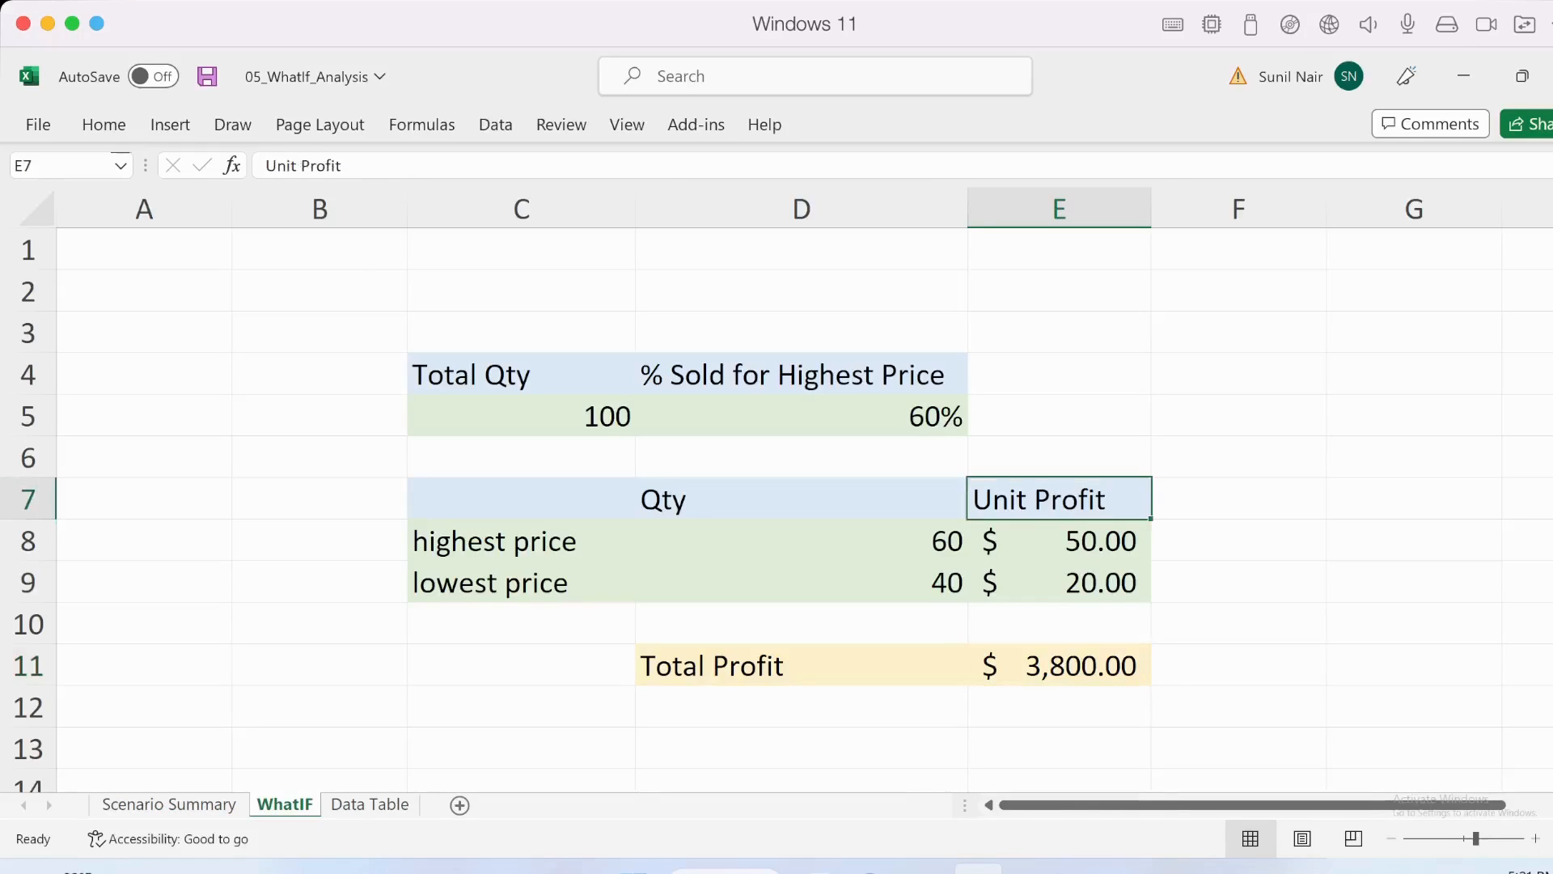
pyautogui.click(496, 125)
pyautogui.click(1154, 194)
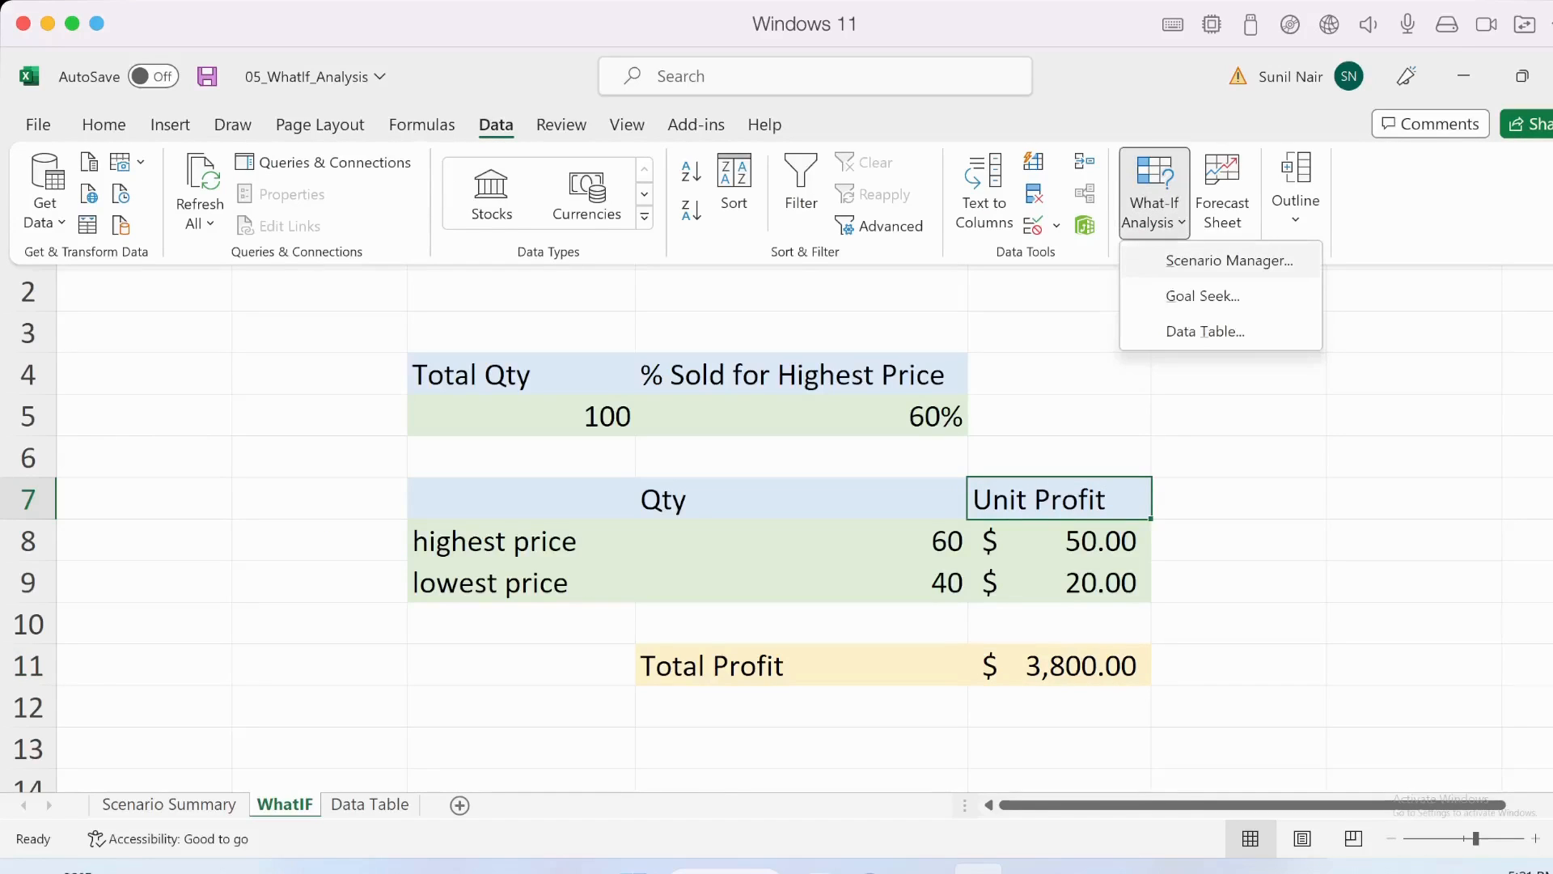
pyautogui.click(1228, 259)
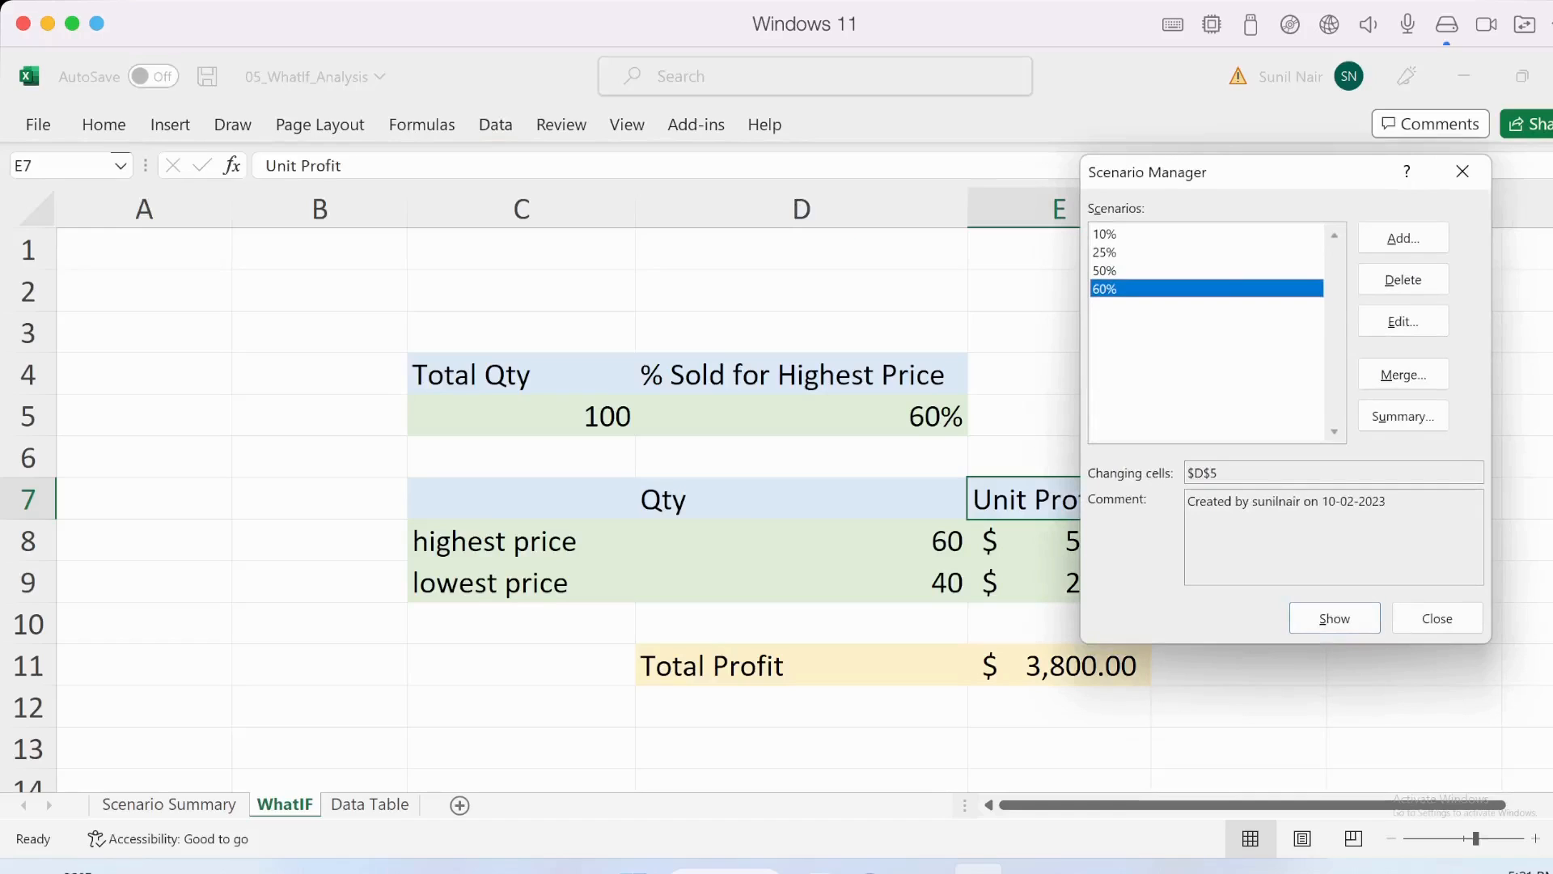
pyautogui.click(1105, 234)
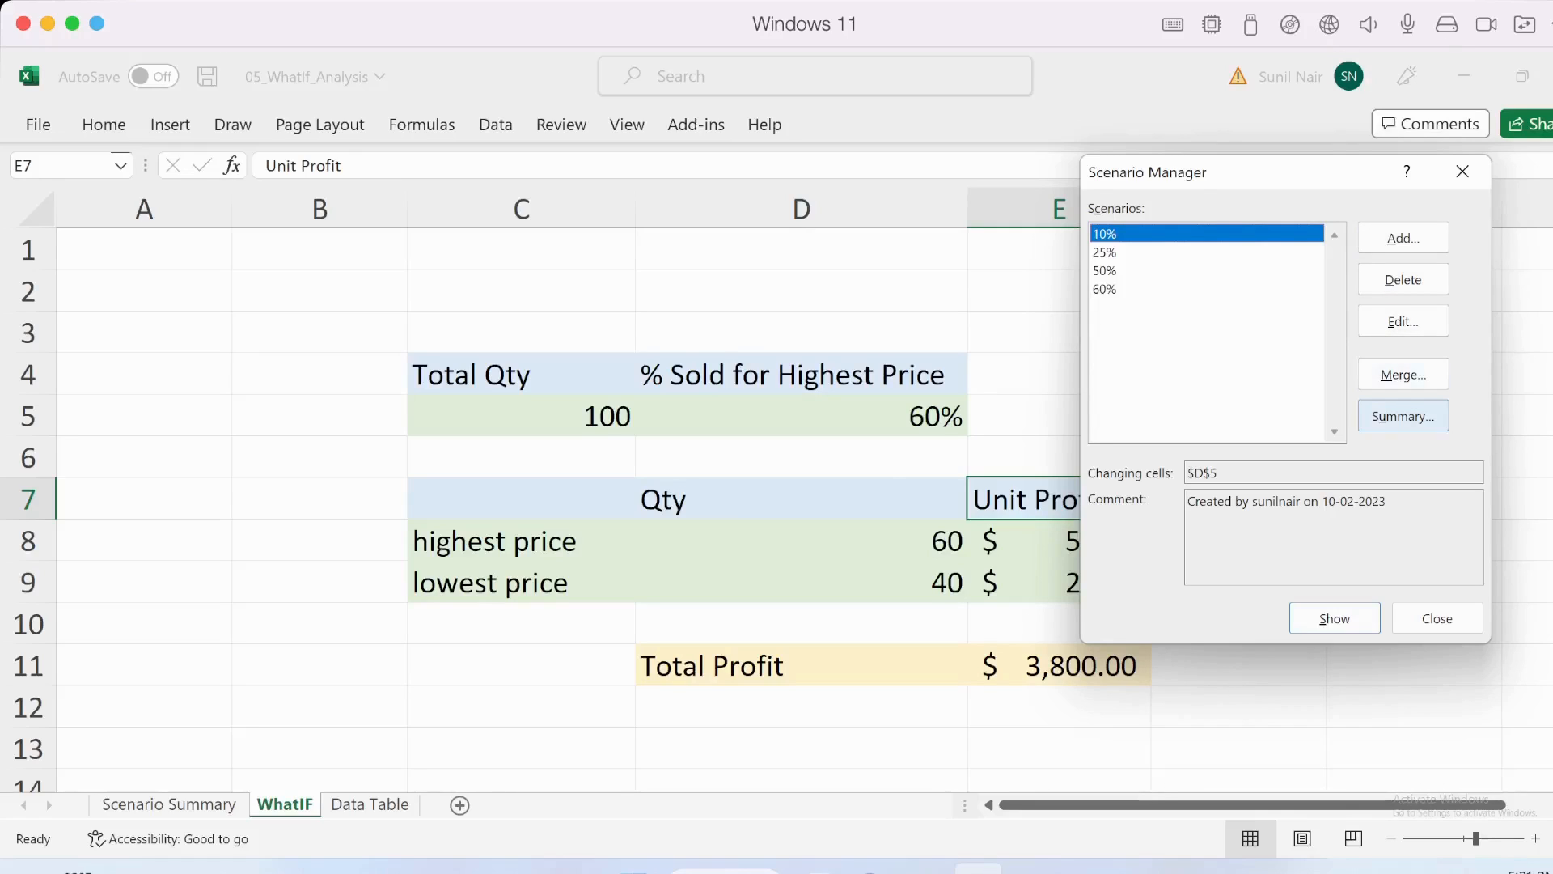
pyautogui.click(1404, 416)
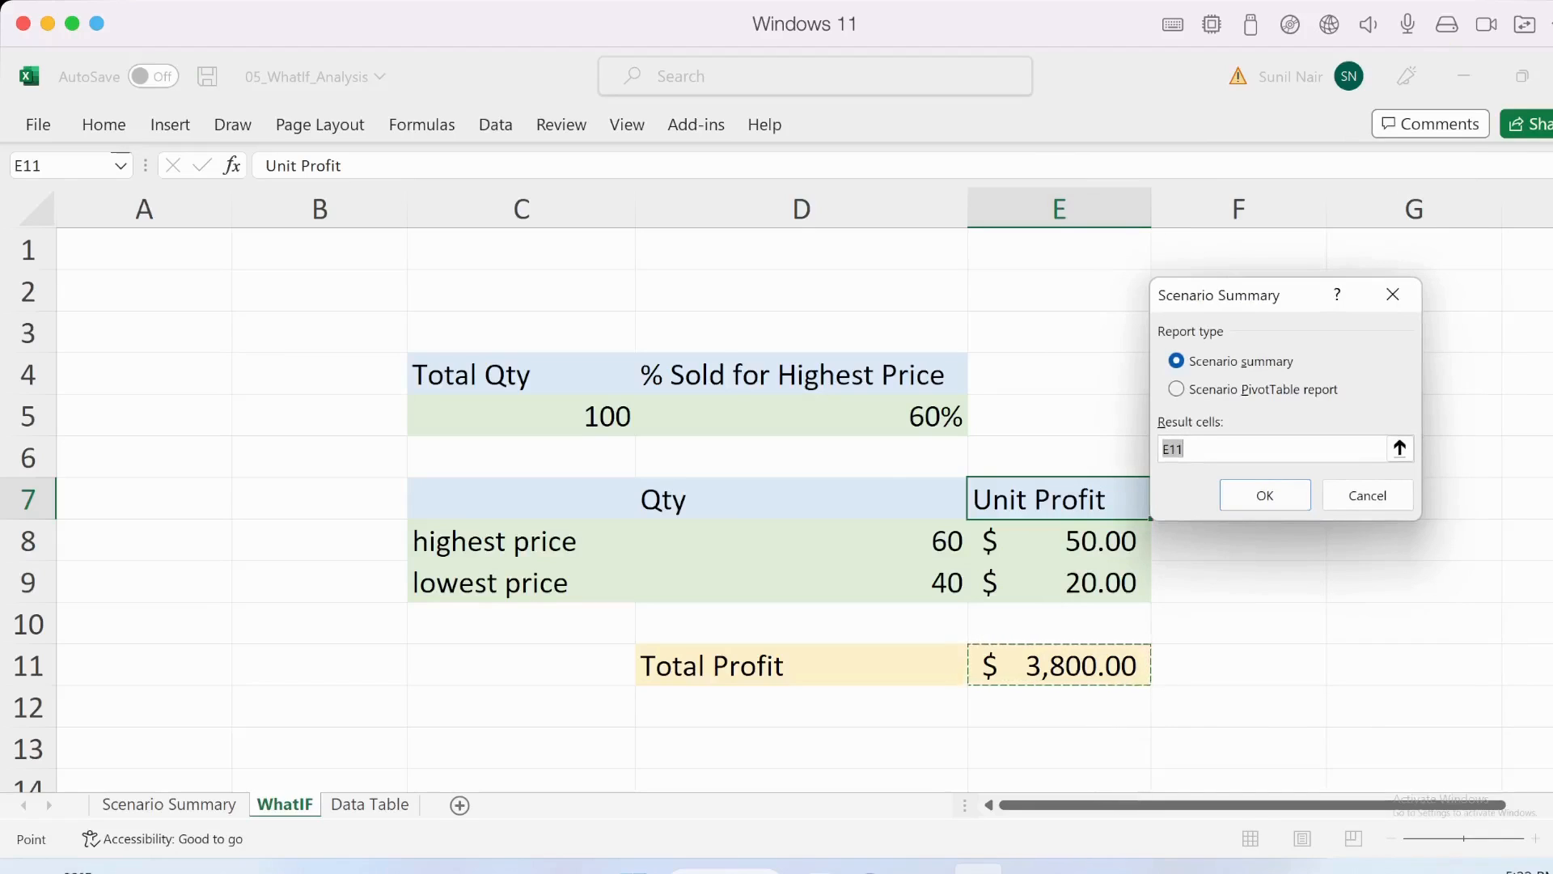
pyautogui.click(1245, 389)
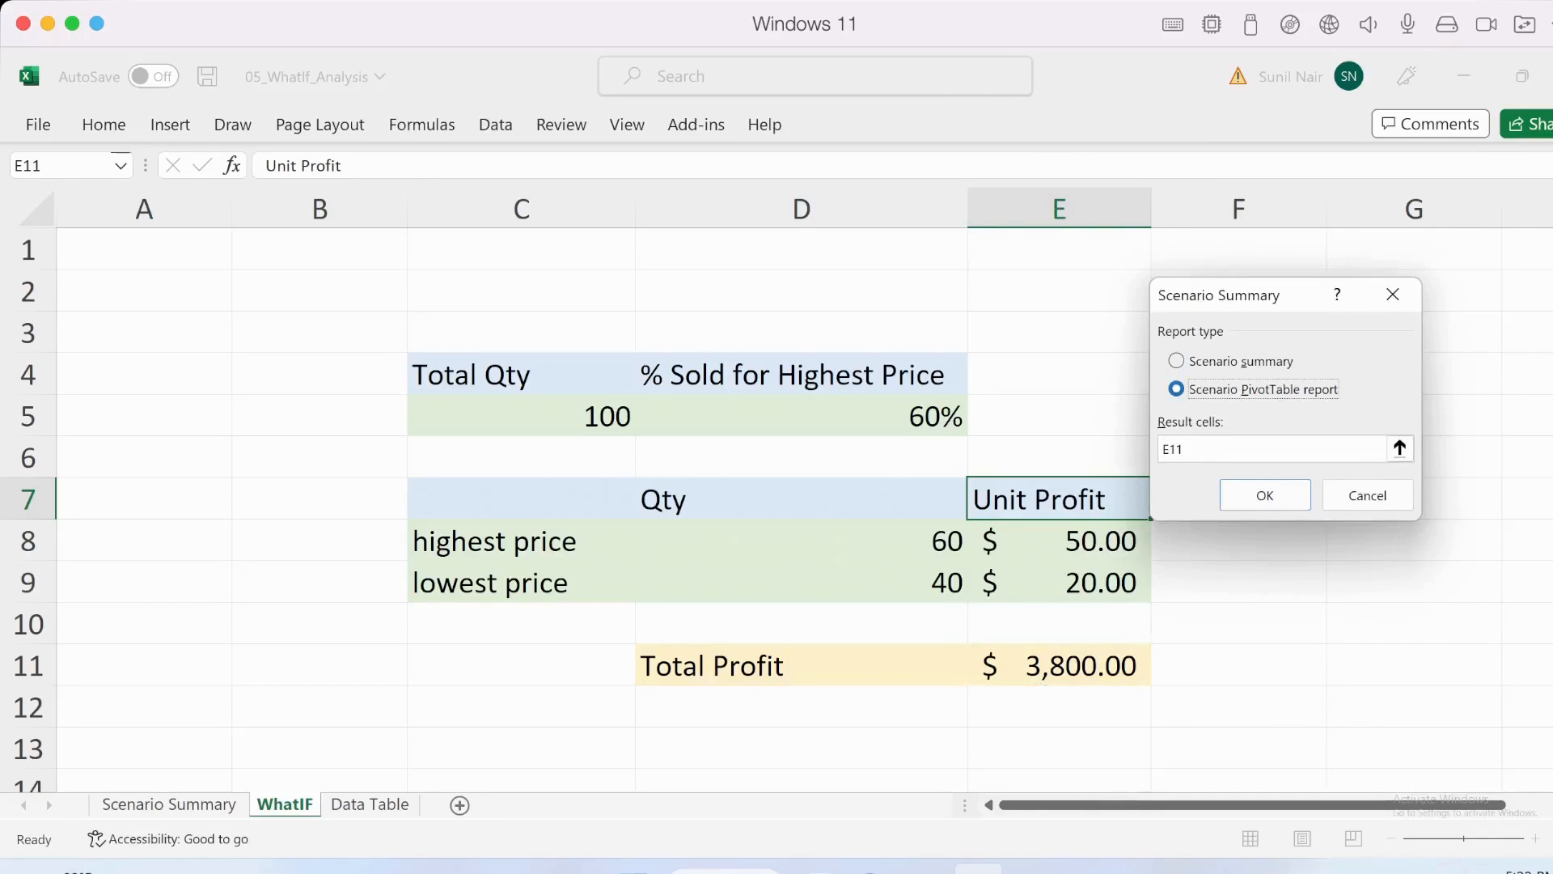
pyautogui.click(1265, 495)
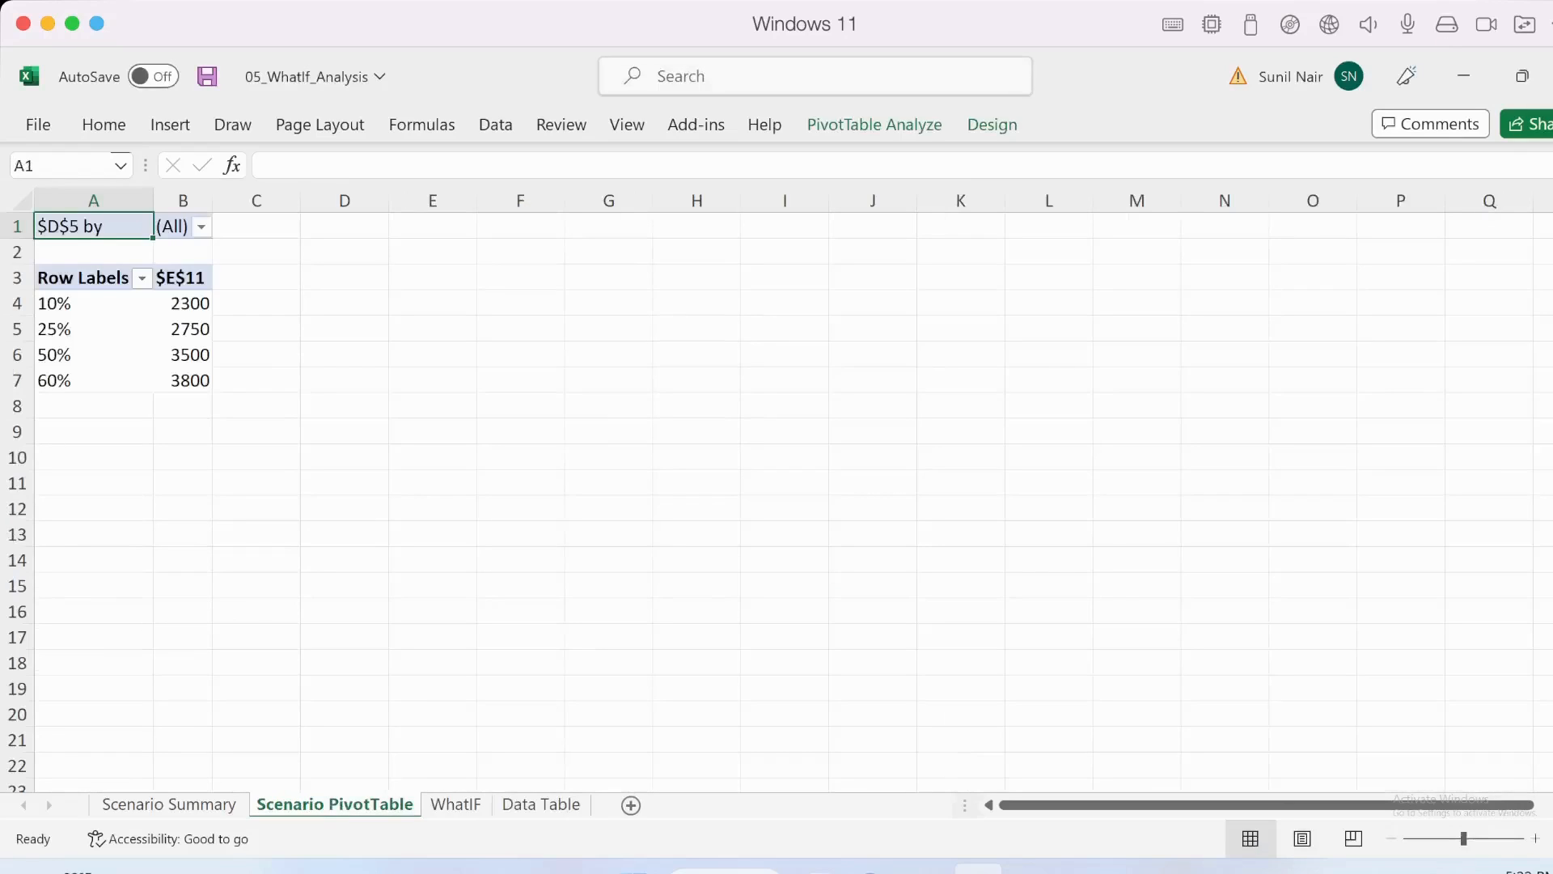
# - Examine the scenario percentages and their matching E11 profits in the Scenario PivotTable
pyautogui.click(84, 321)
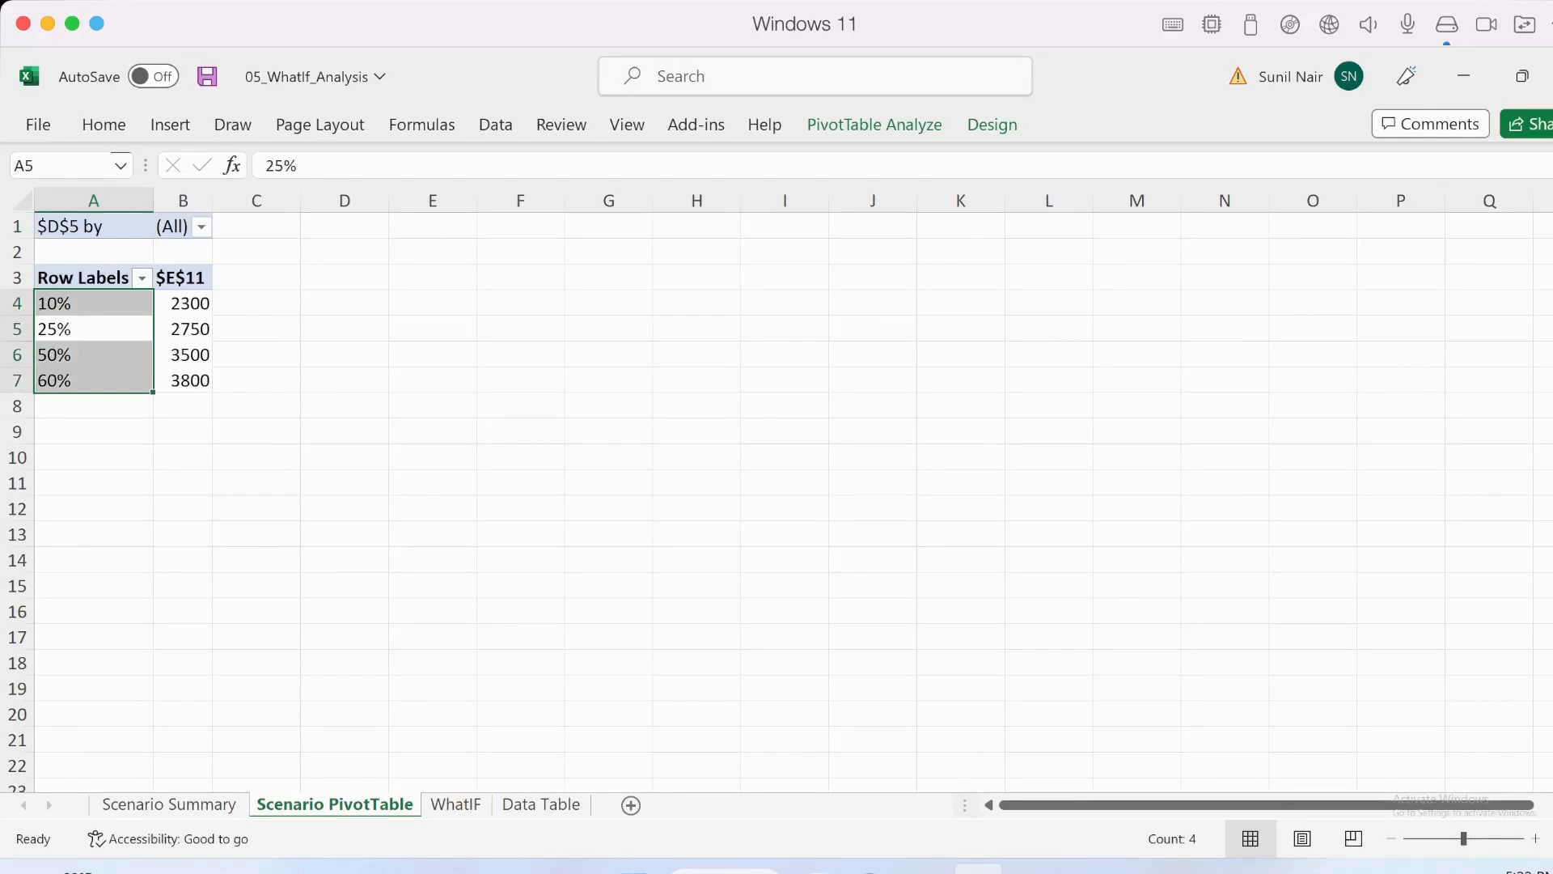
pyautogui.click(183, 355)
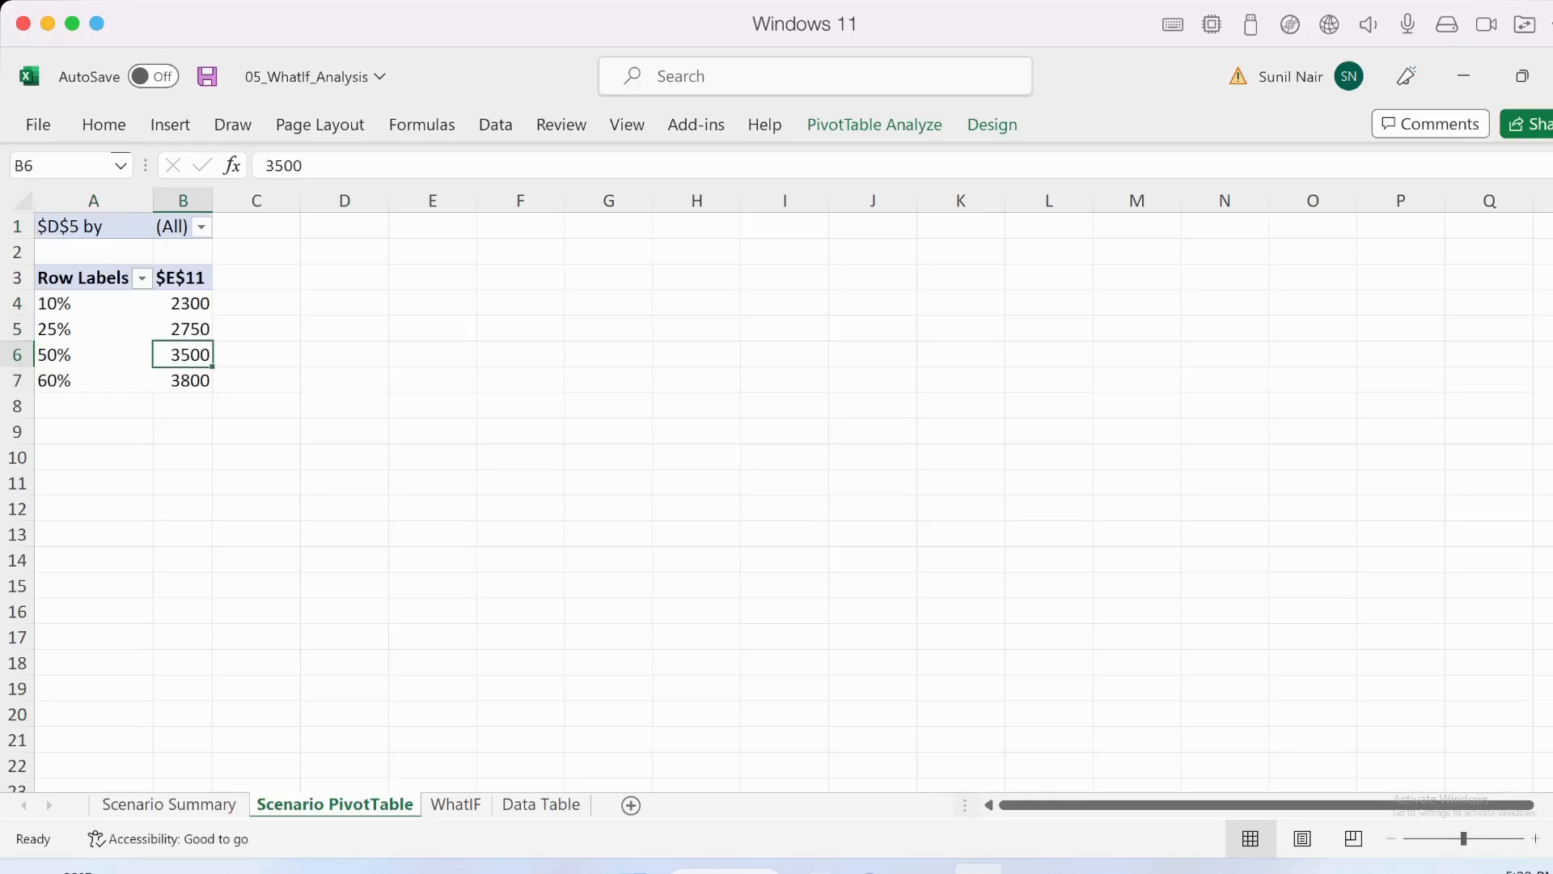
pyautogui.click(40, 303)
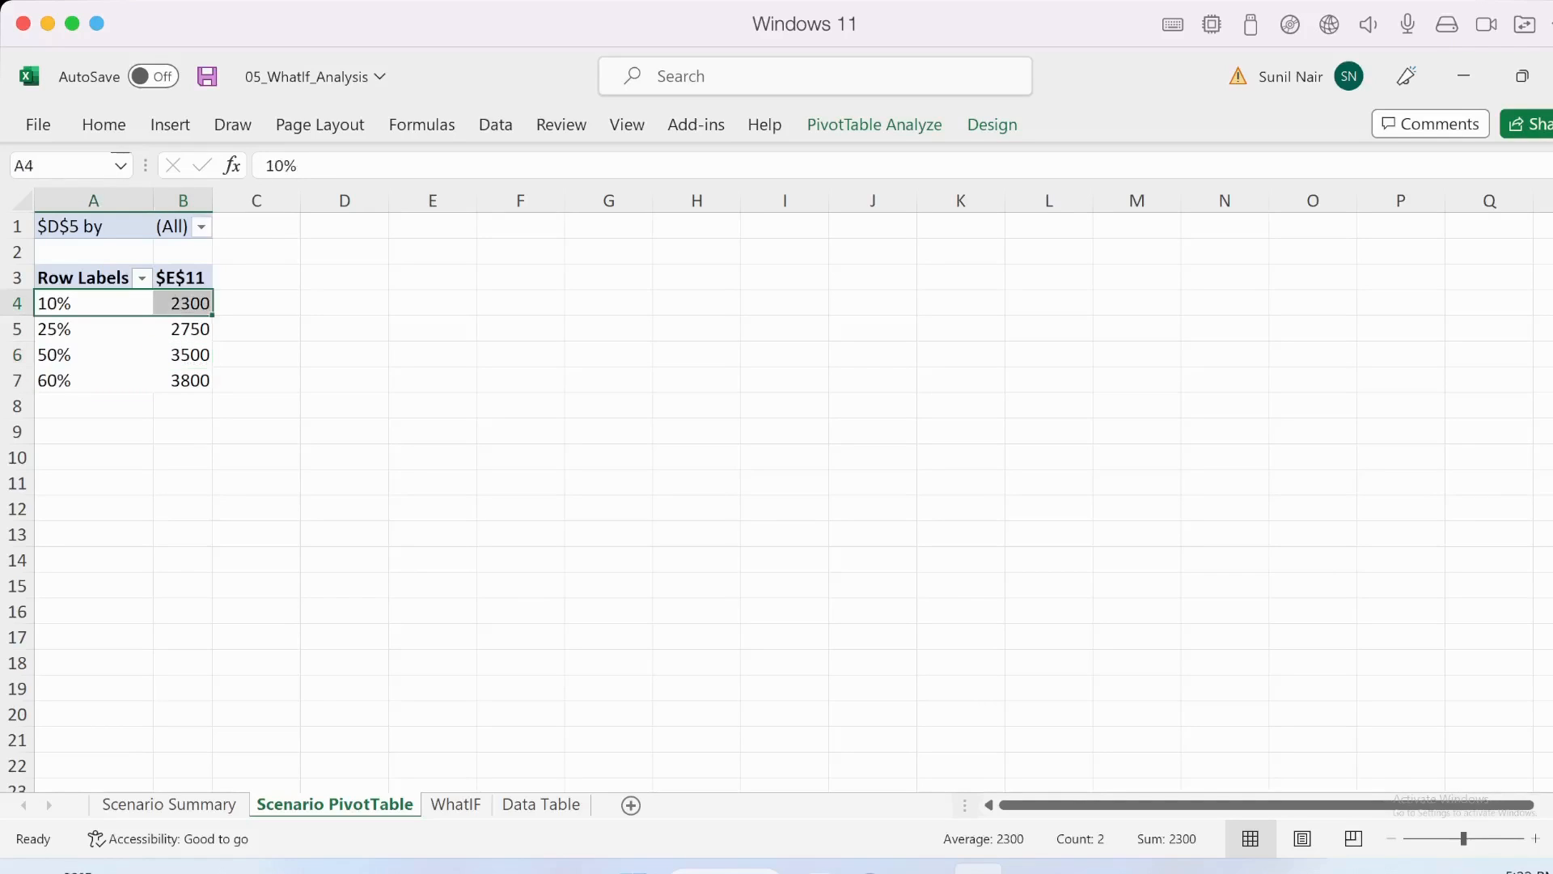
pyautogui.click(183, 303)
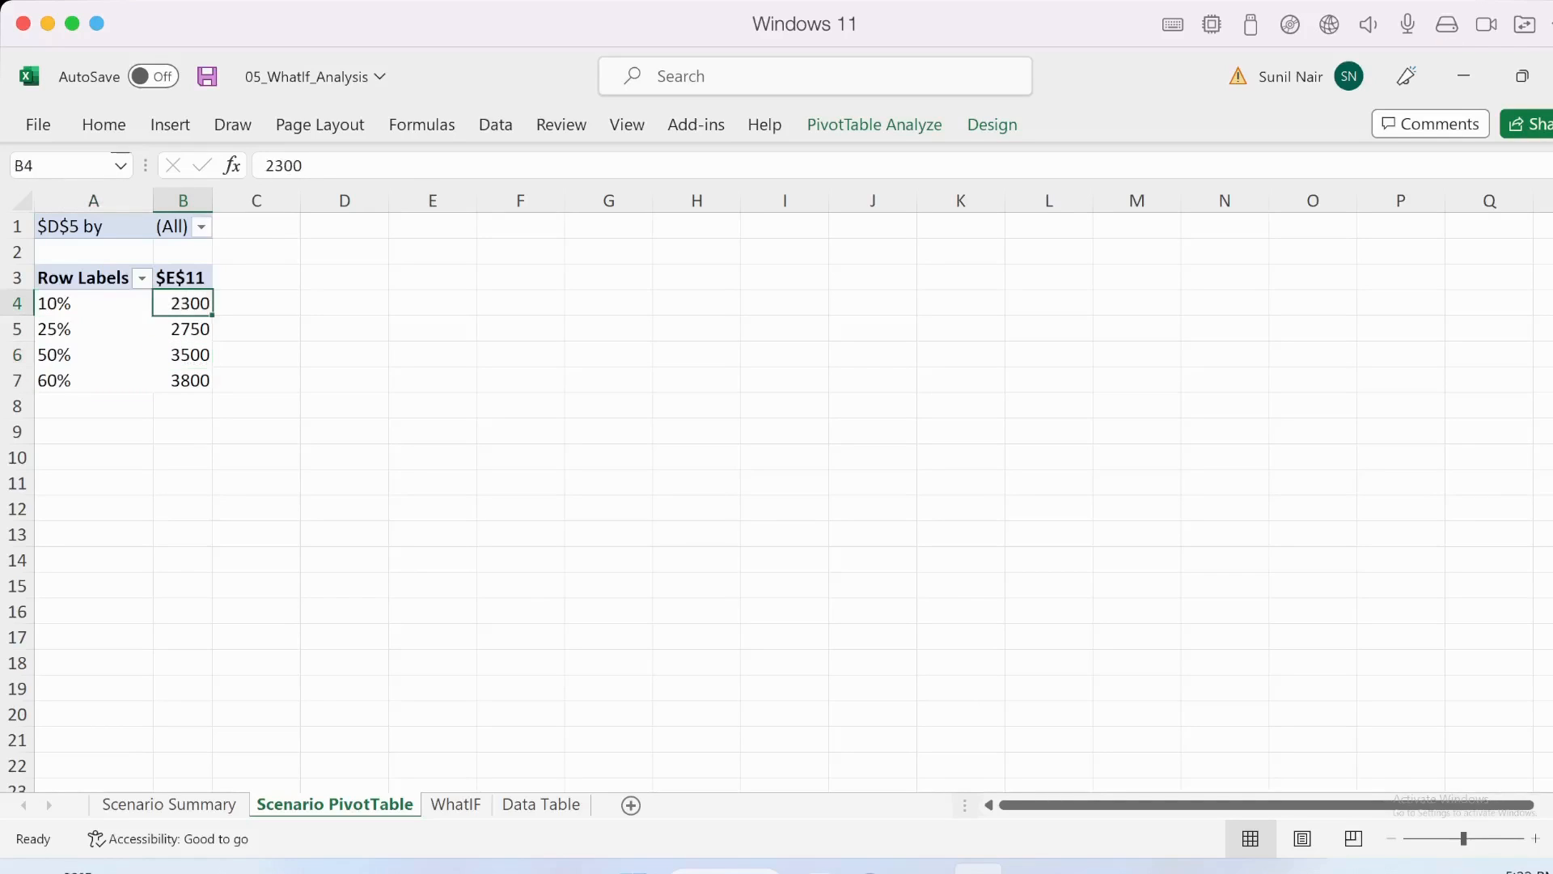
pyautogui.click(183, 329)
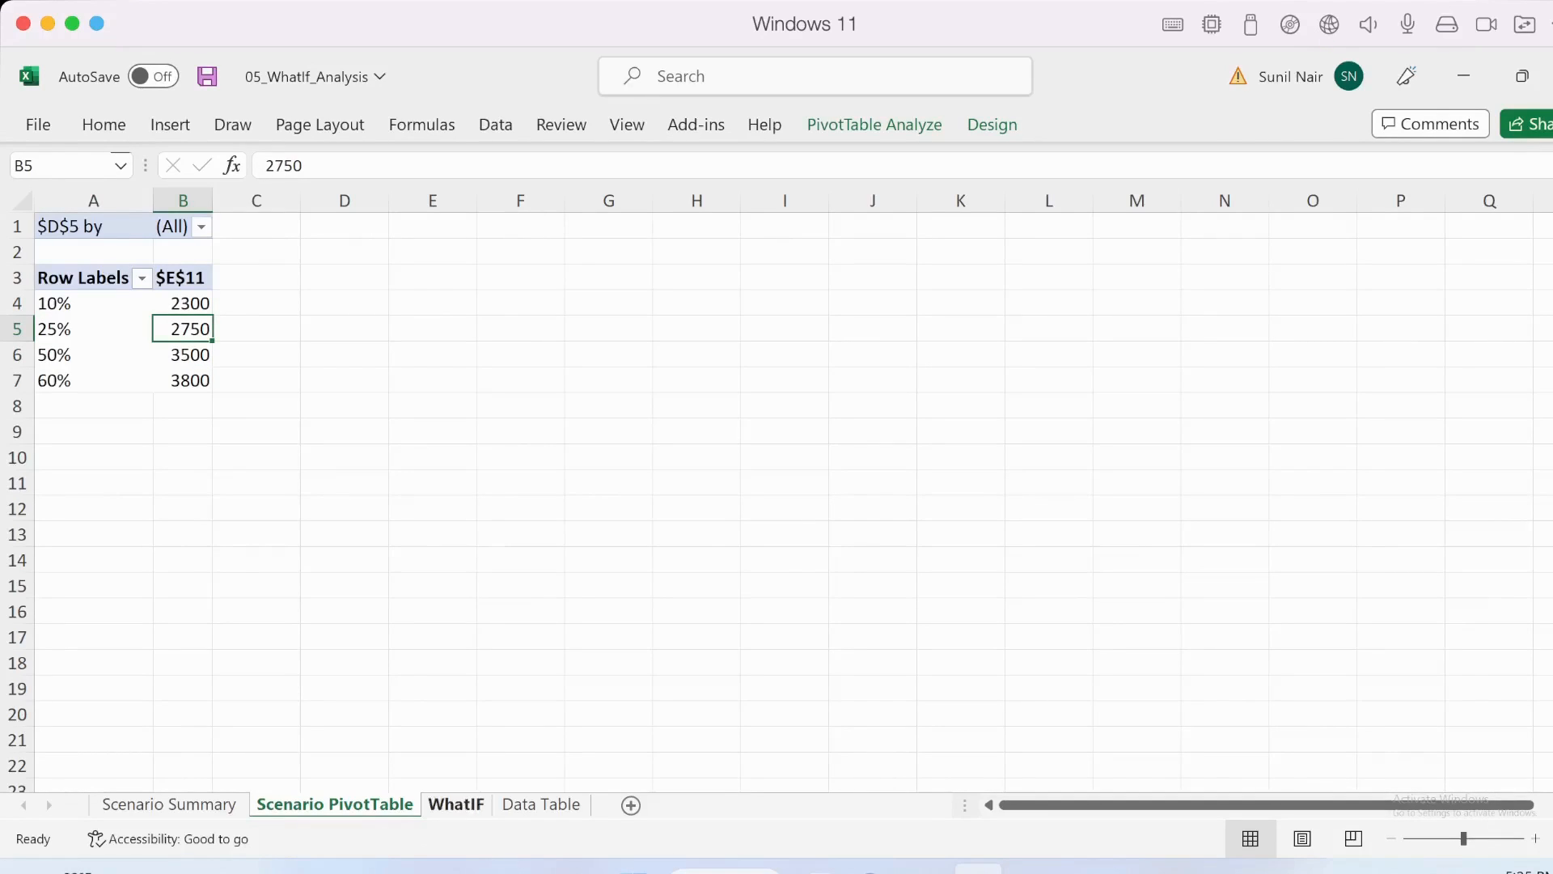
# - Open Merge Scenarios from the WhatIF sheet and check the Scenario PivotTable, WhatIF and Data Table sheets for scenarios to merge
pyautogui.click(456, 804)
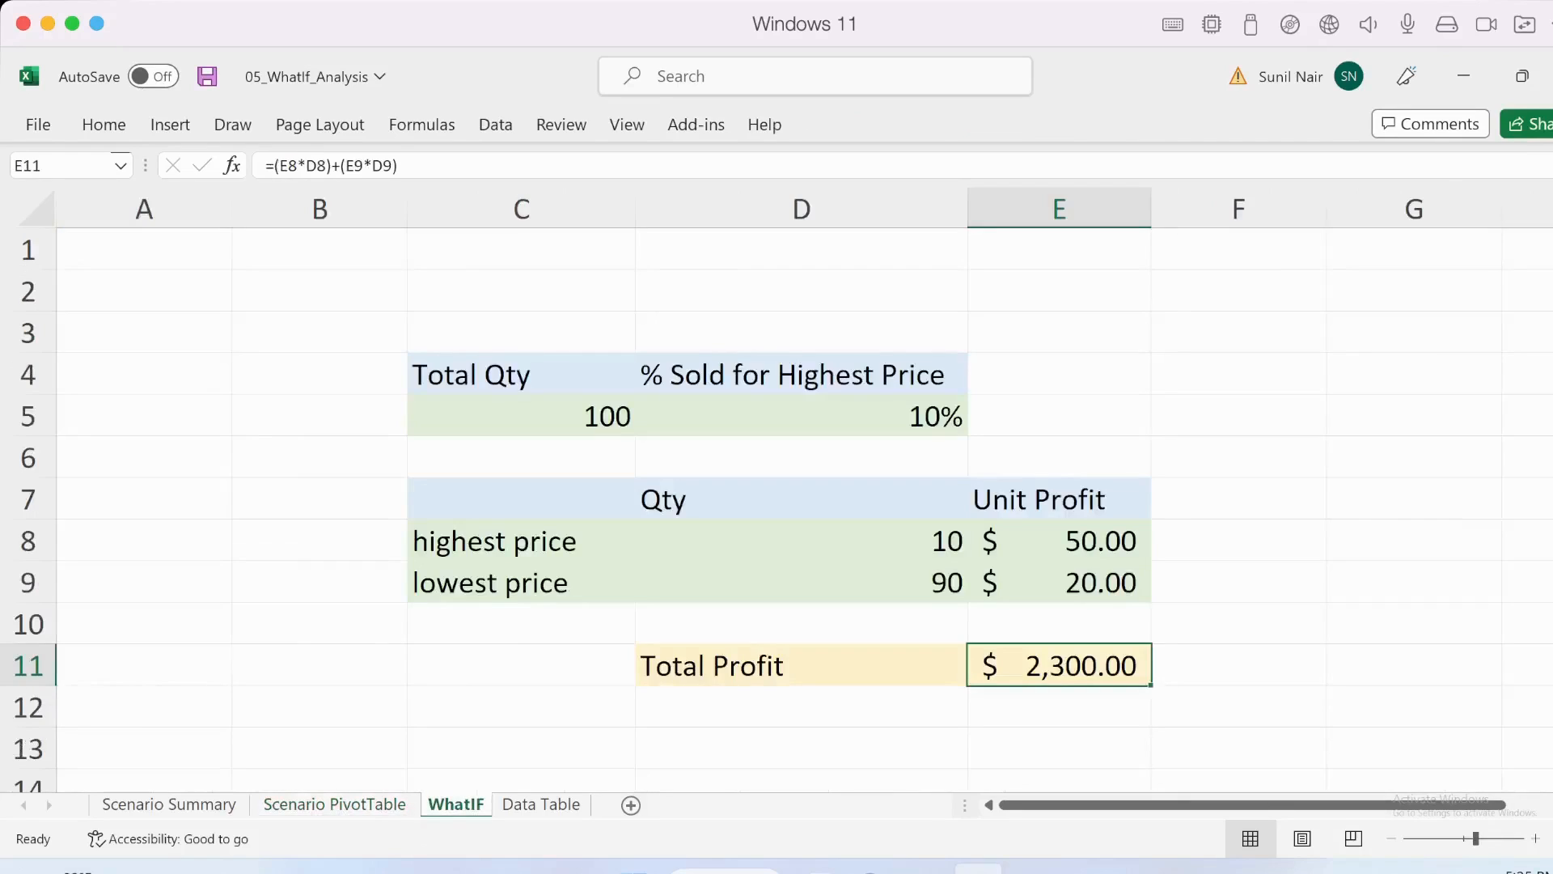
pyautogui.click(1059, 582)
pyautogui.click(1059, 666)
pyautogui.click(1059, 541)
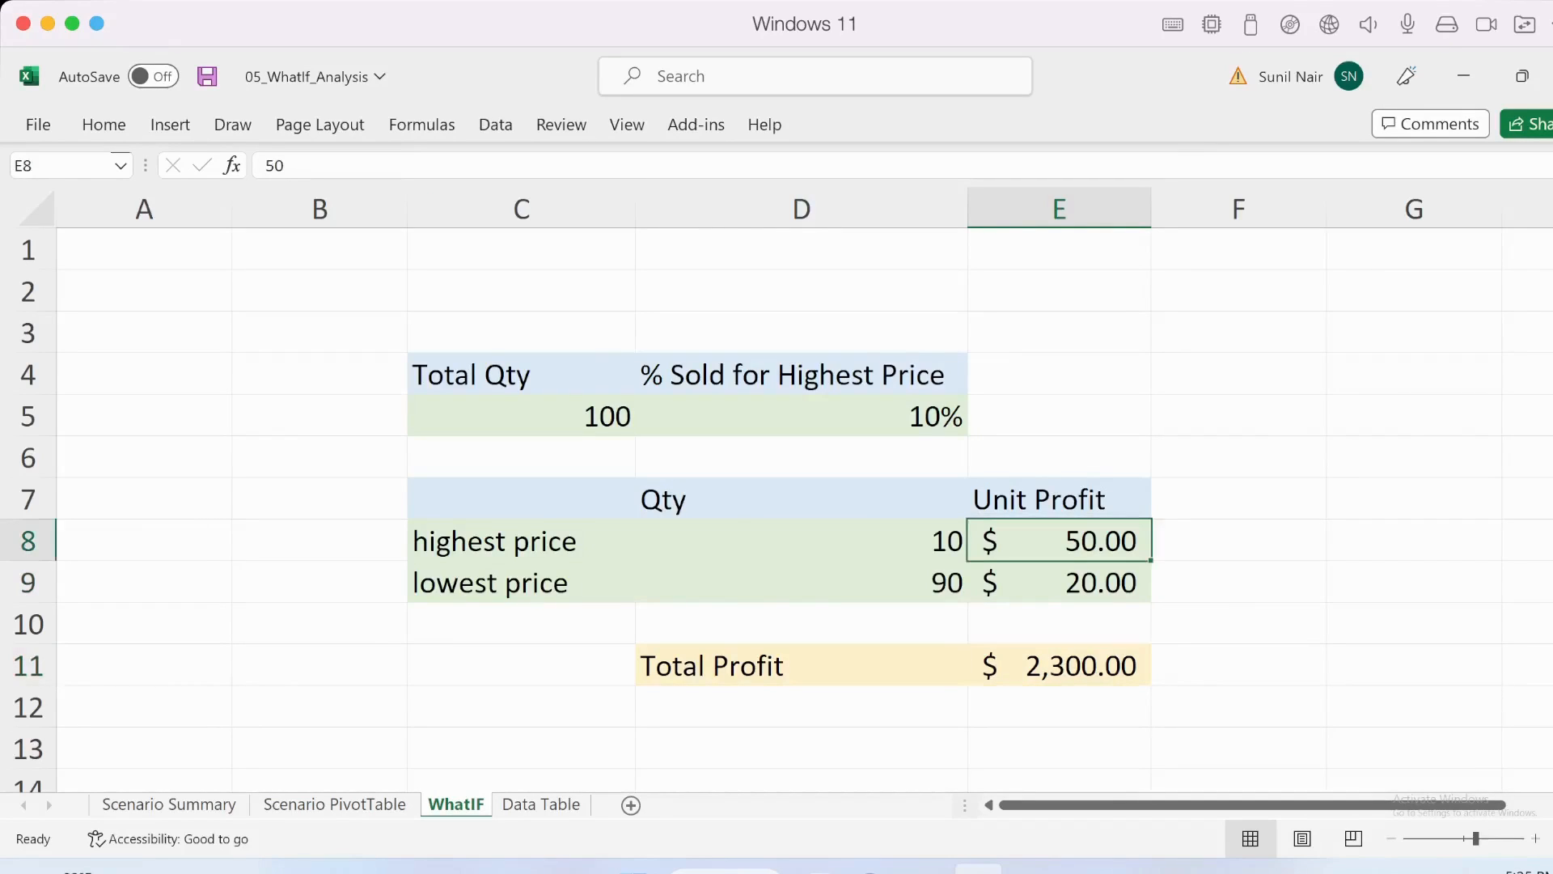
pyautogui.click(496, 124)
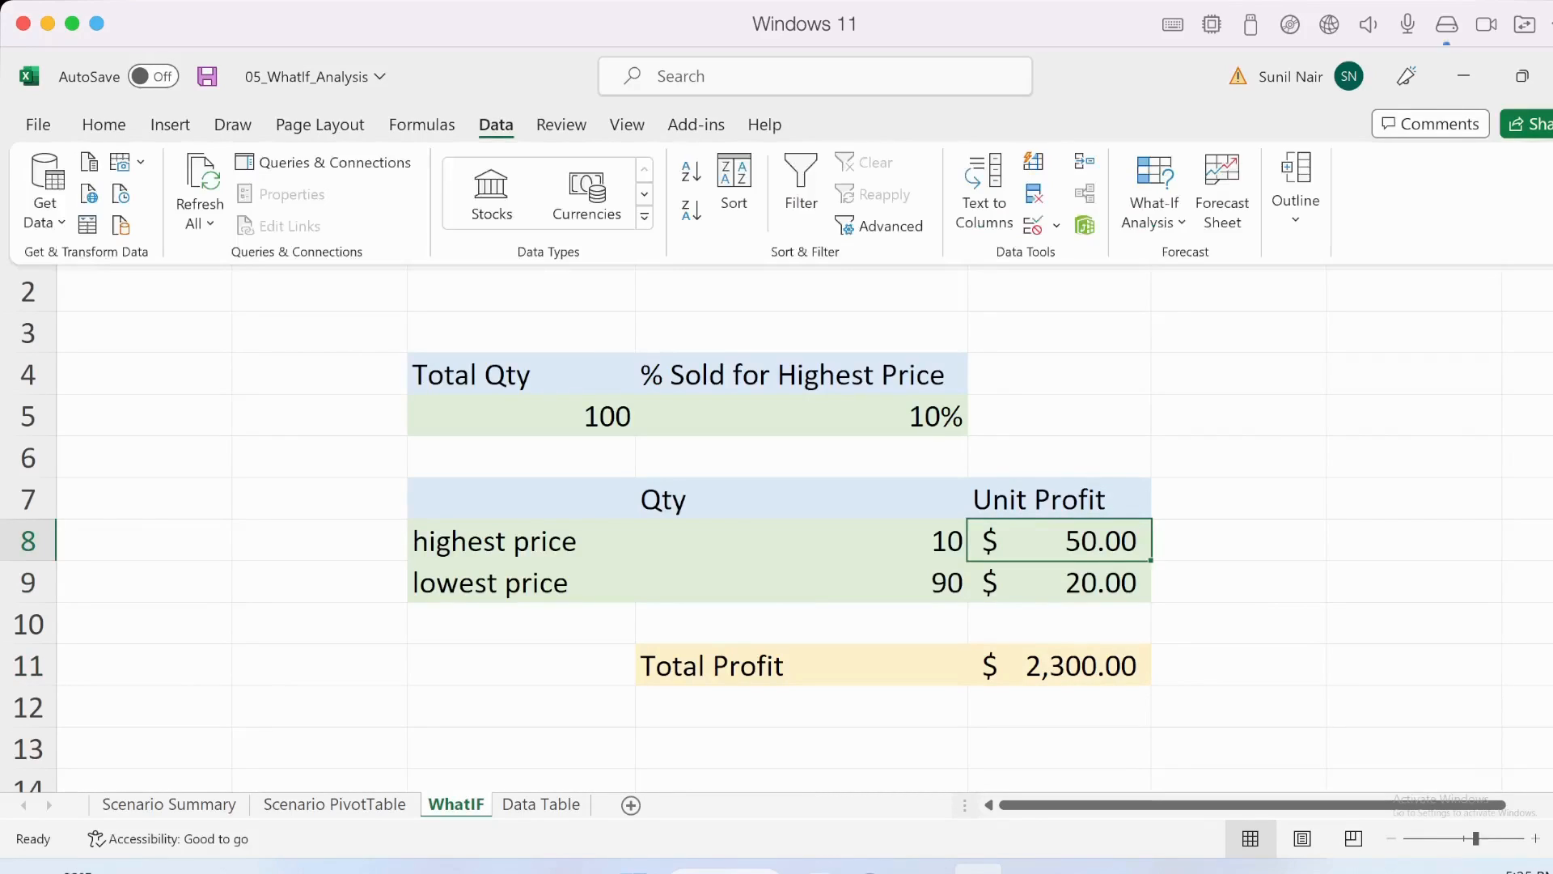
pyautogui.click(1154, 194)
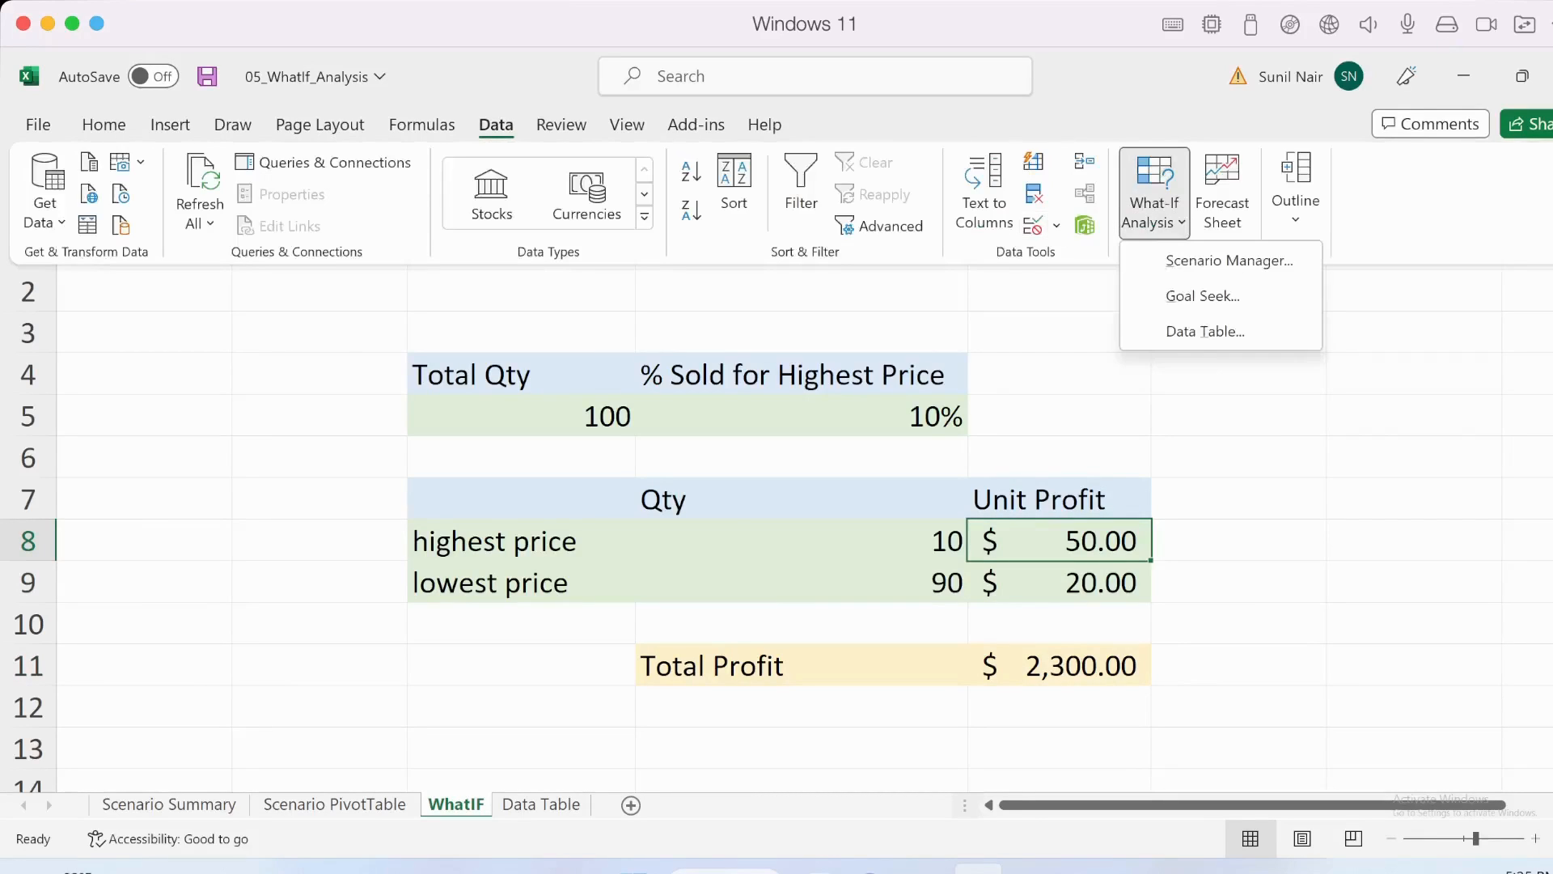
pyautogui.click(1230, 257)
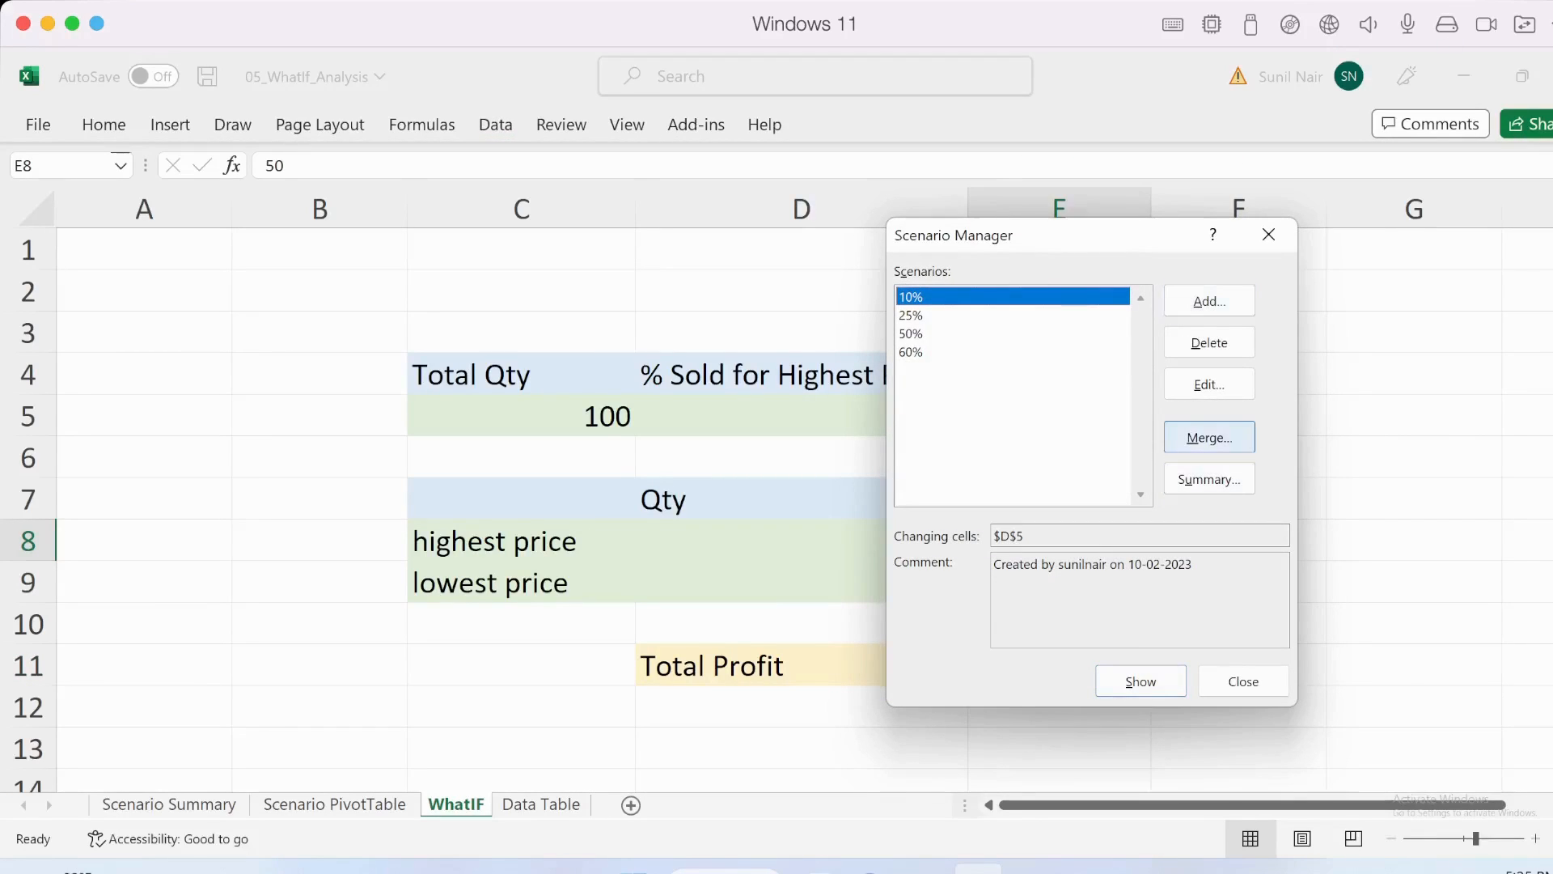
pyautogui.click(1209, 437)
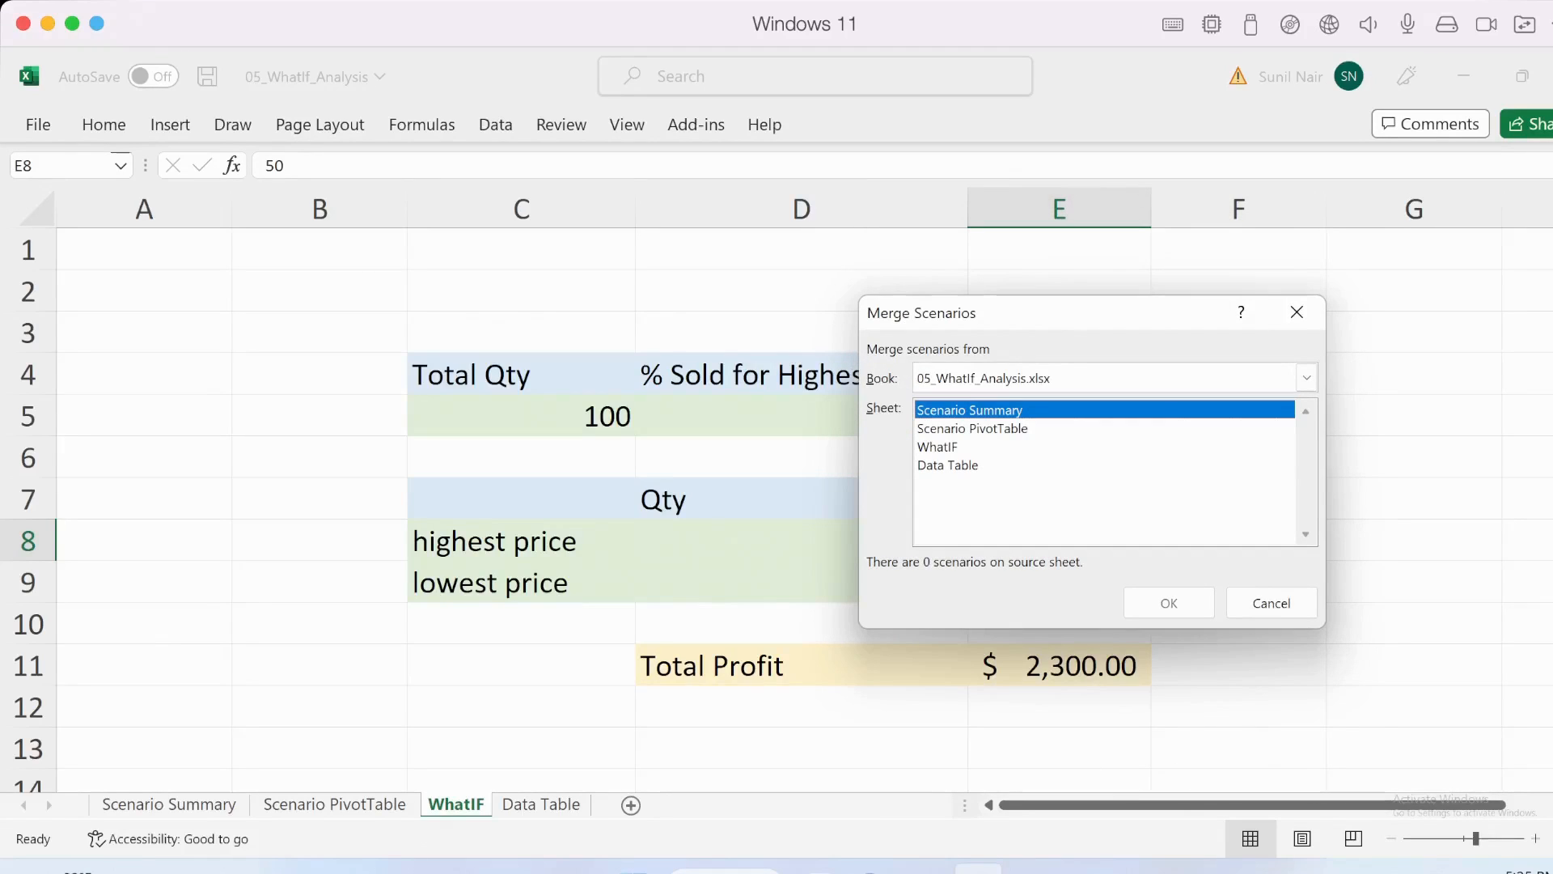
pyautogui.click(972, 429)
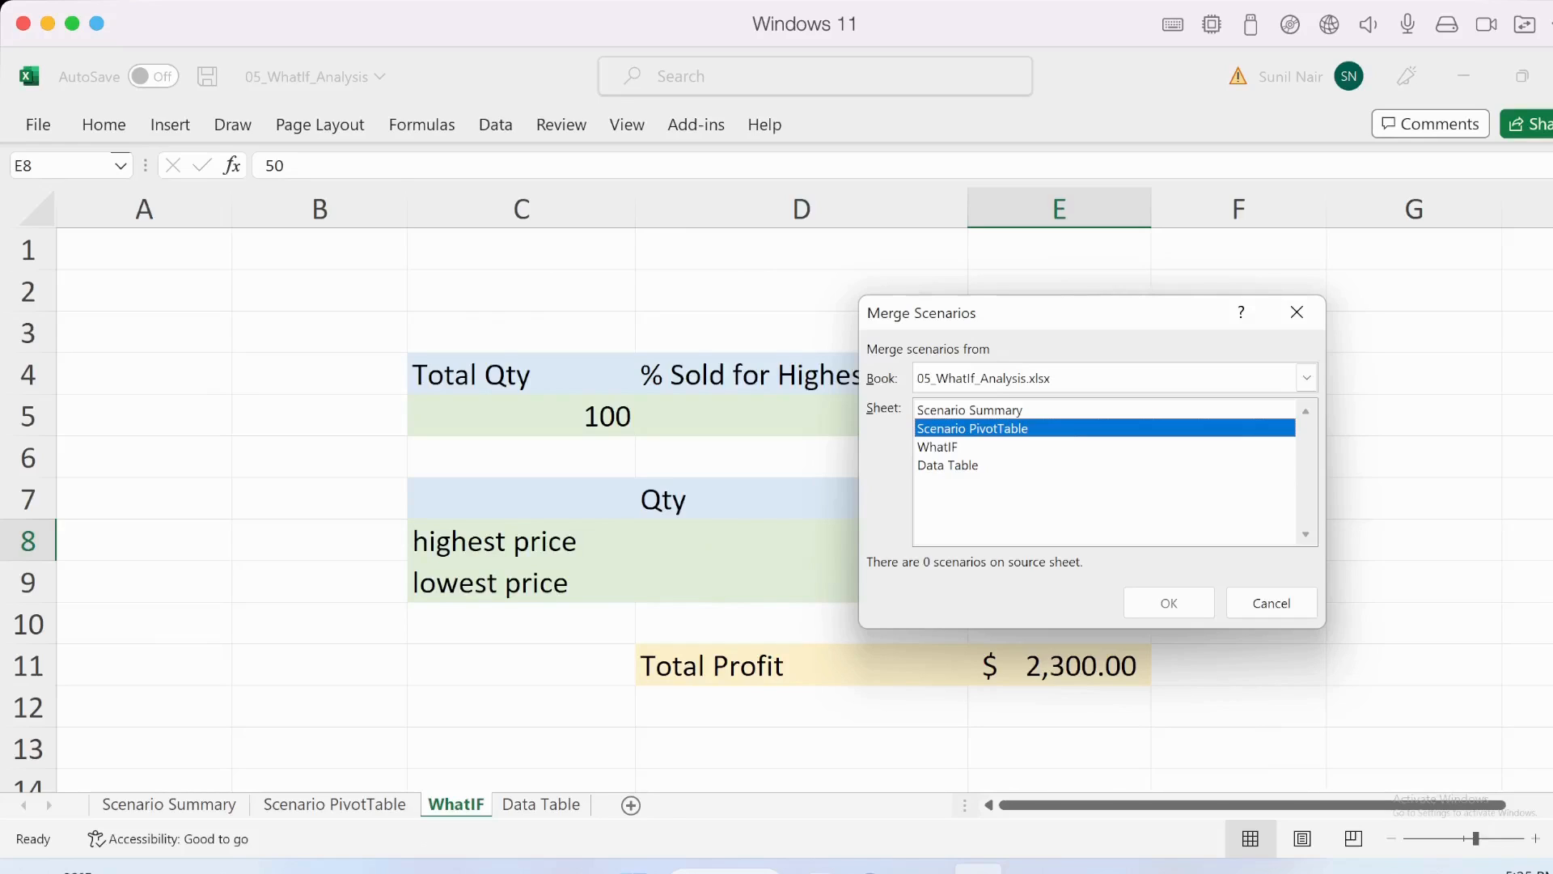
pyautogui.click(938, 447)
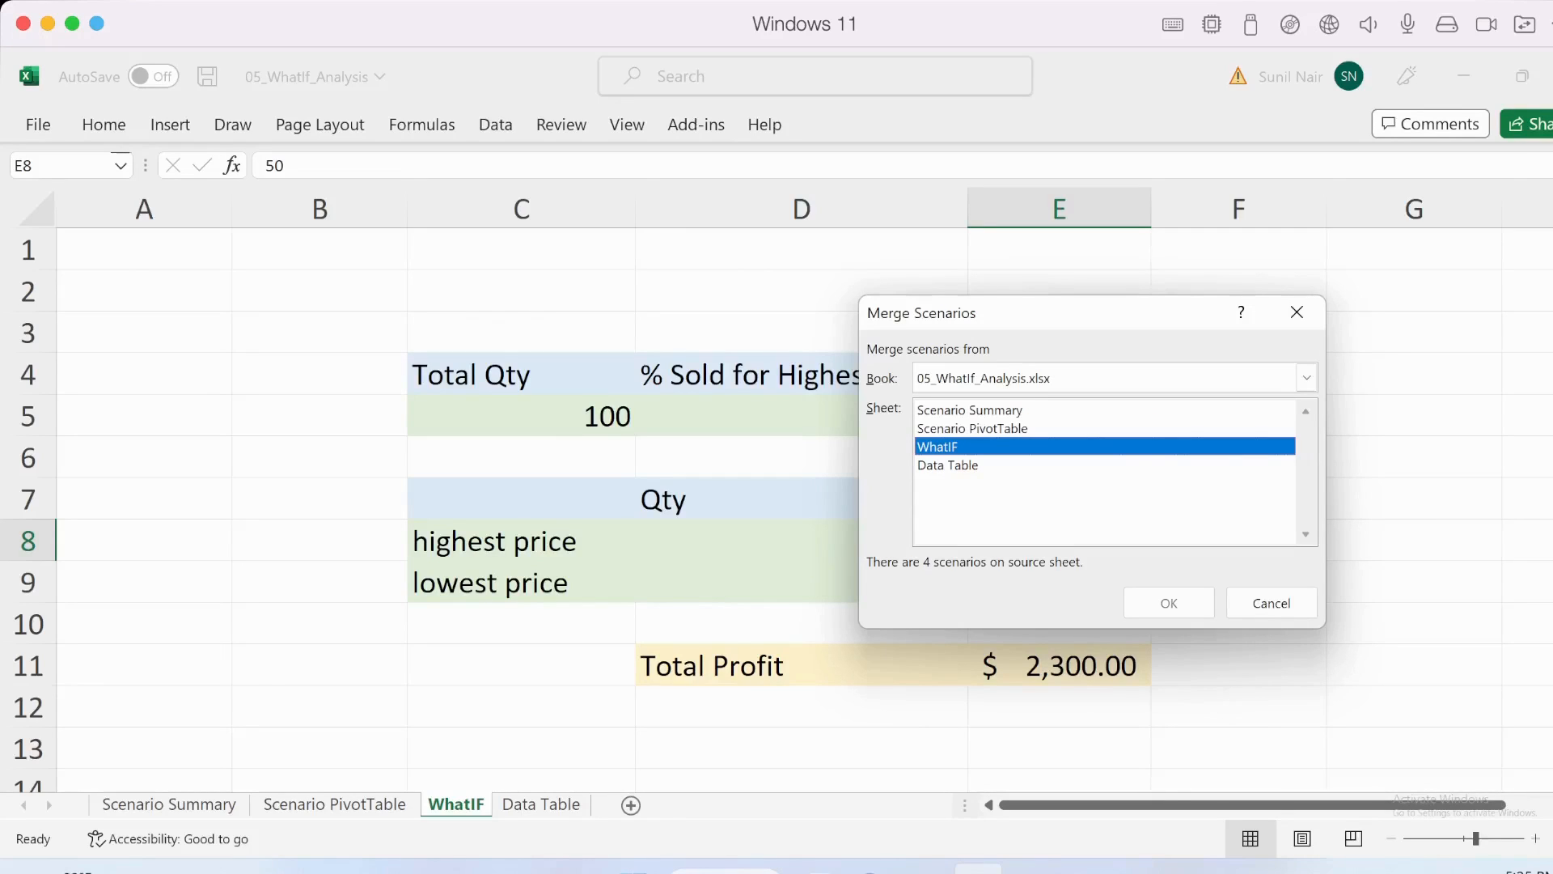
pyautogui.click(948, 465)
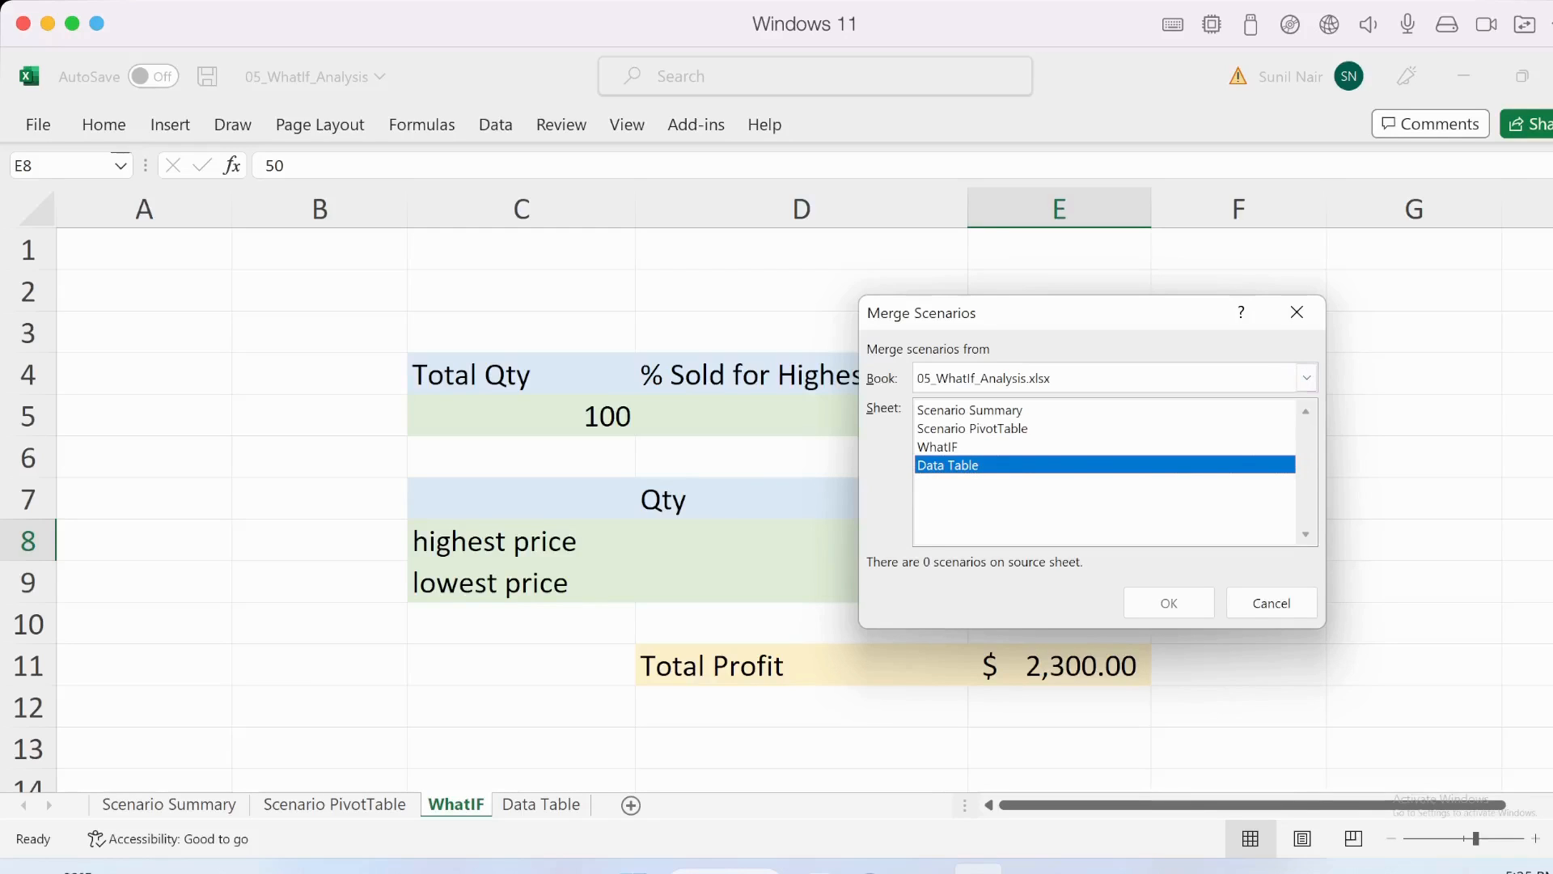
pyautogui.moveTo(977, 313); pyautogui.dragTo(1124, 339)
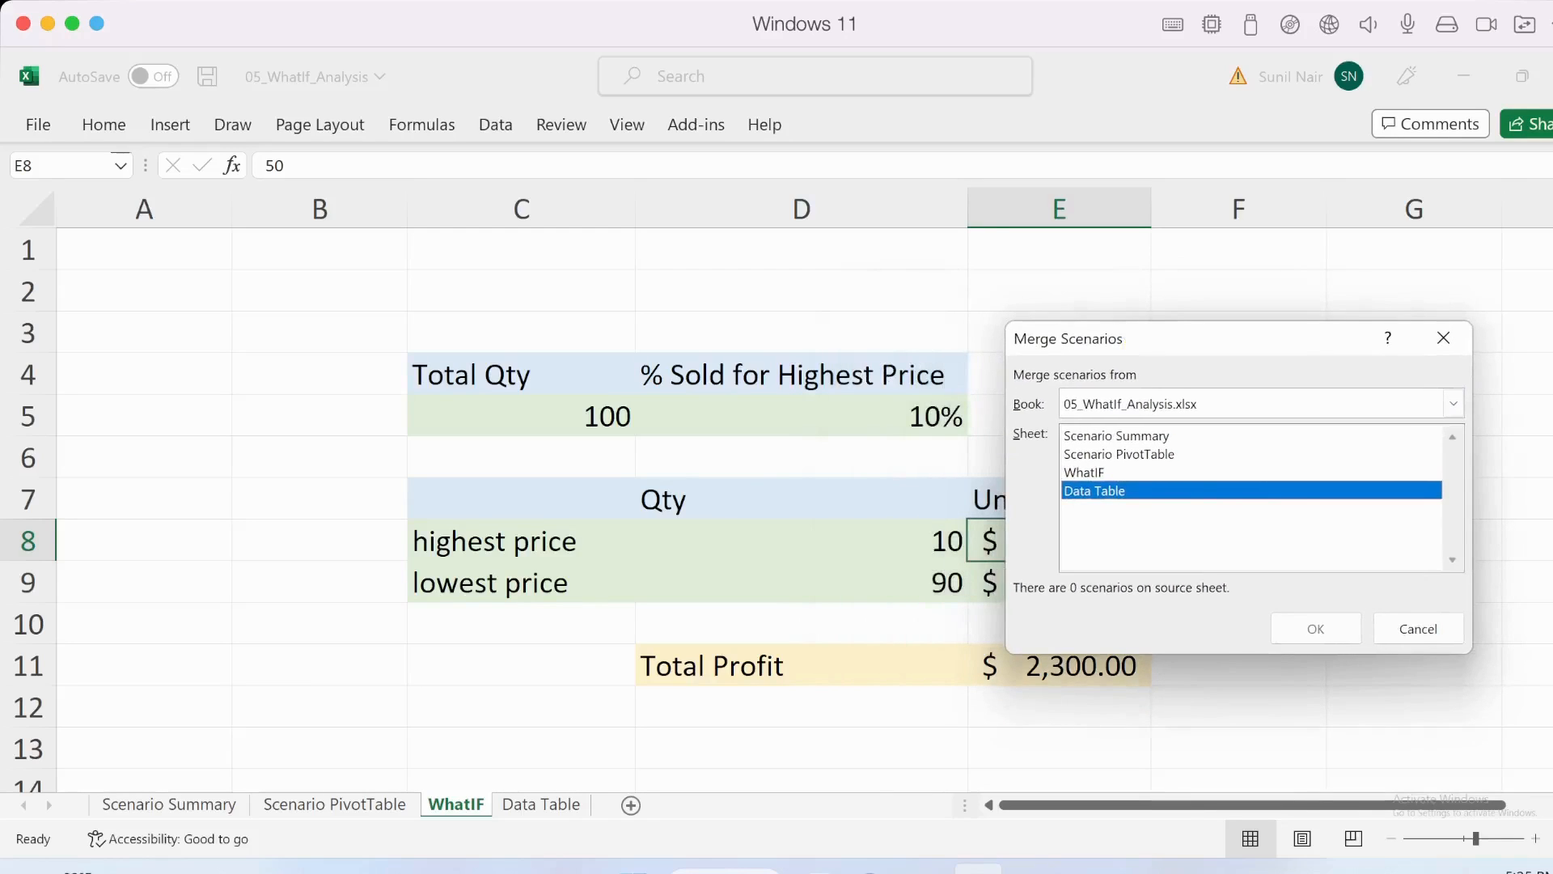